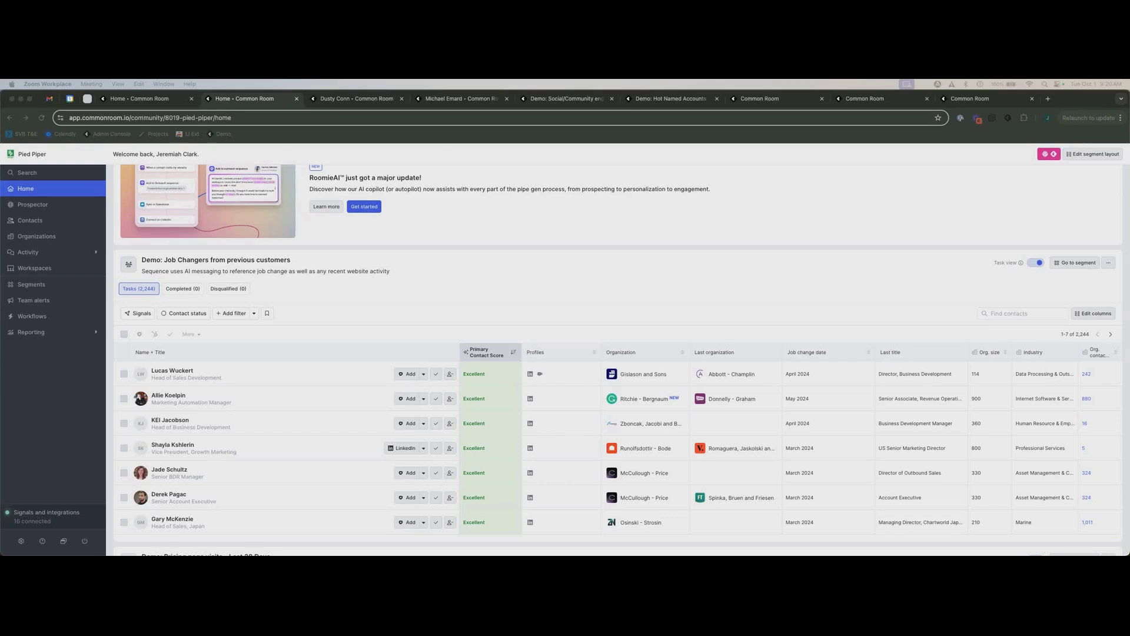
key("ctrl+Up")
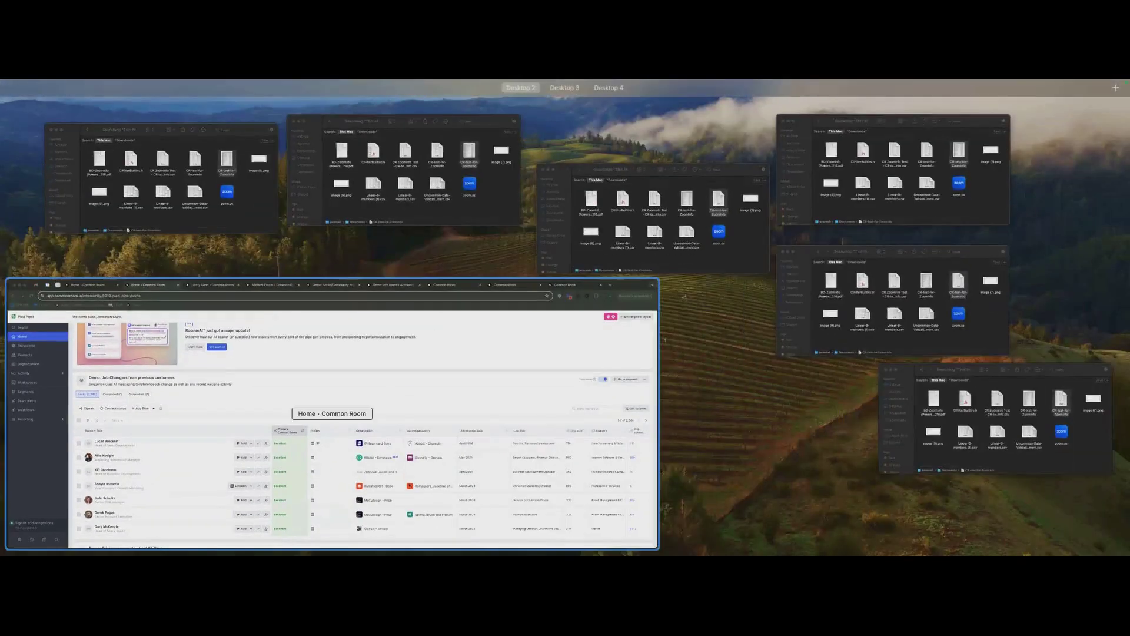
left_click(333, 412)
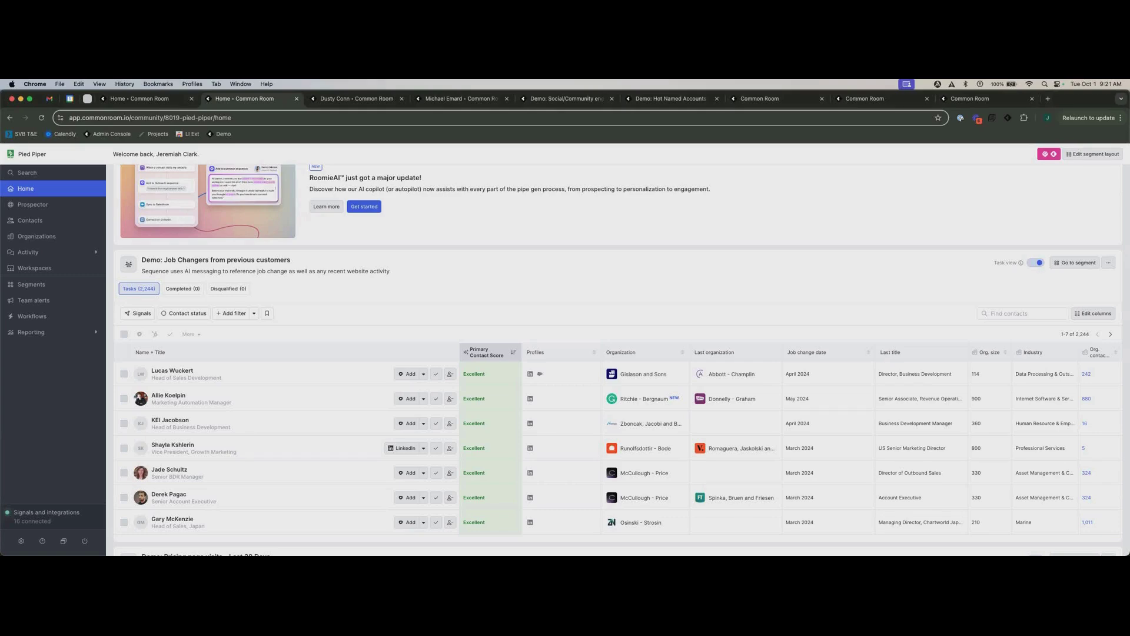
scroll(621, 352, "up", 2)
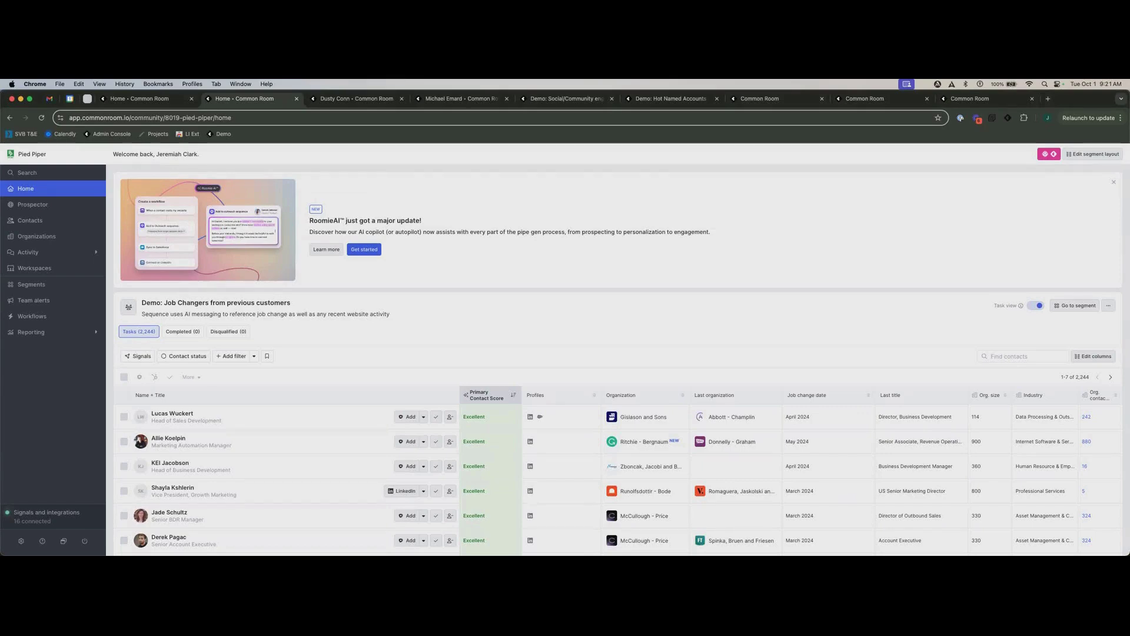
key("ctrl+Up")
key("ctrl+Up")
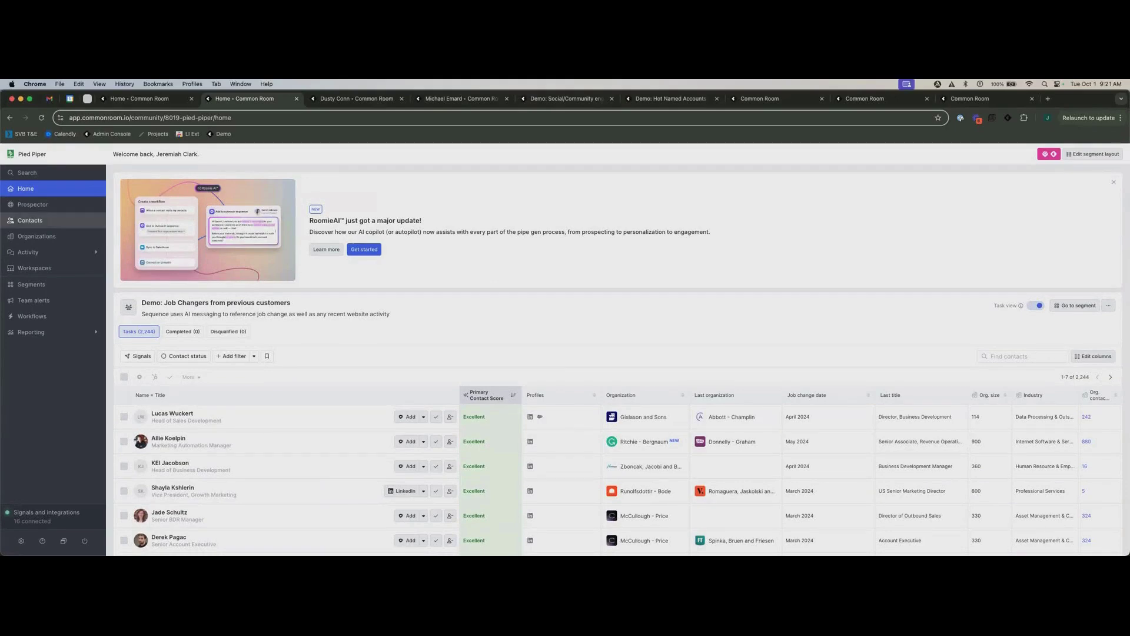
- Open the first contact's profile from the Job Changers from previous customers list, review the activity history, and close the profile
scroll(618, 353, "down", 2)
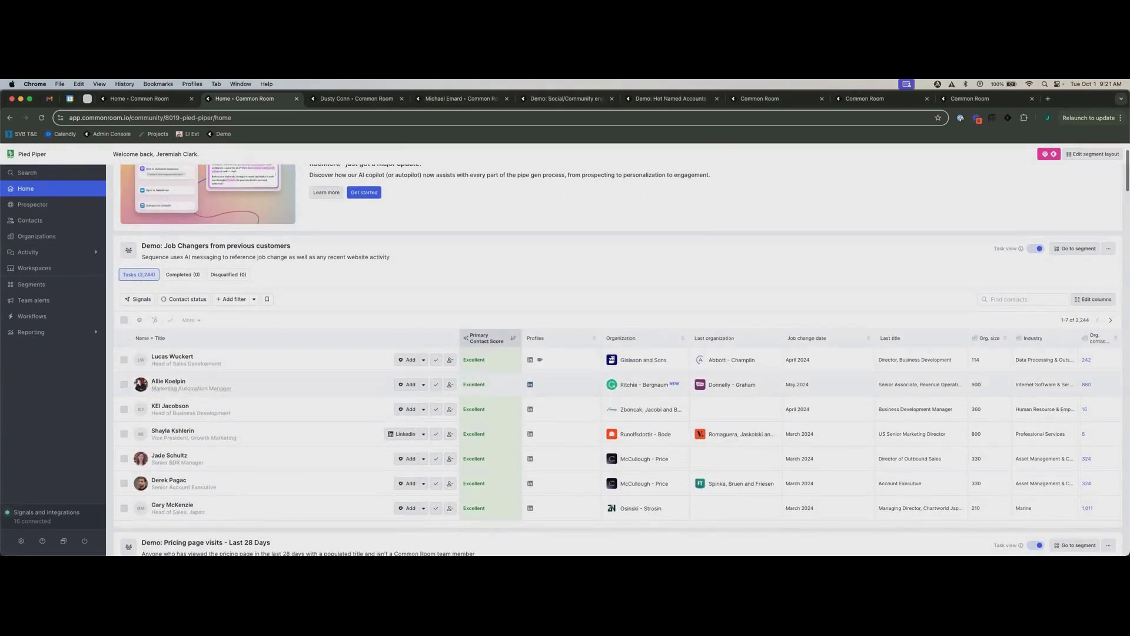
left_click(172, 356)
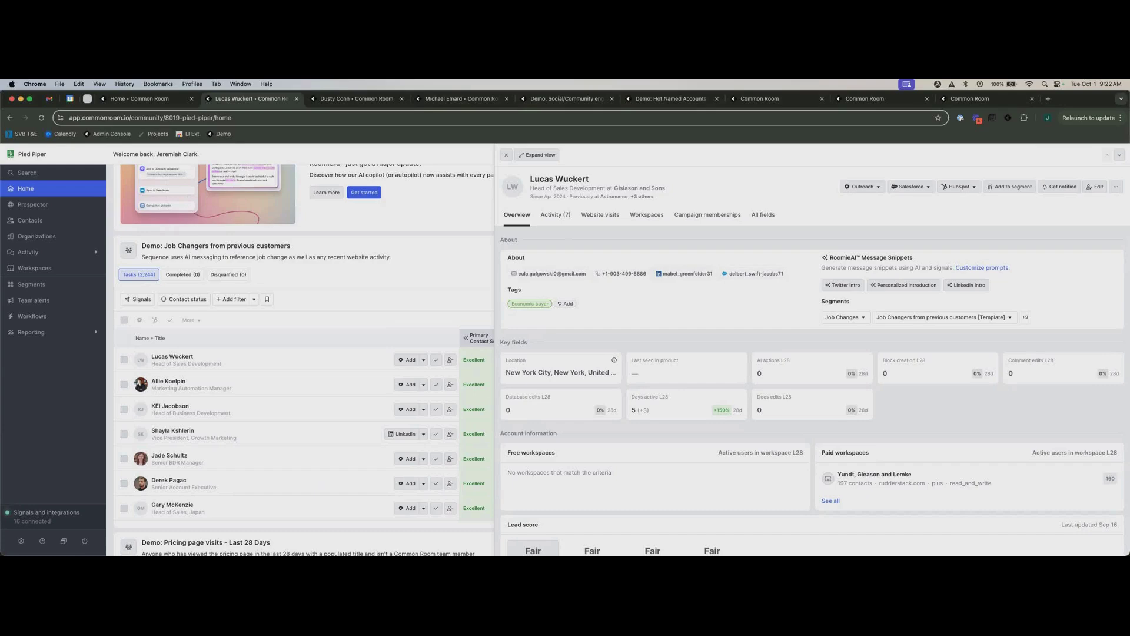
left_click(555, 214)
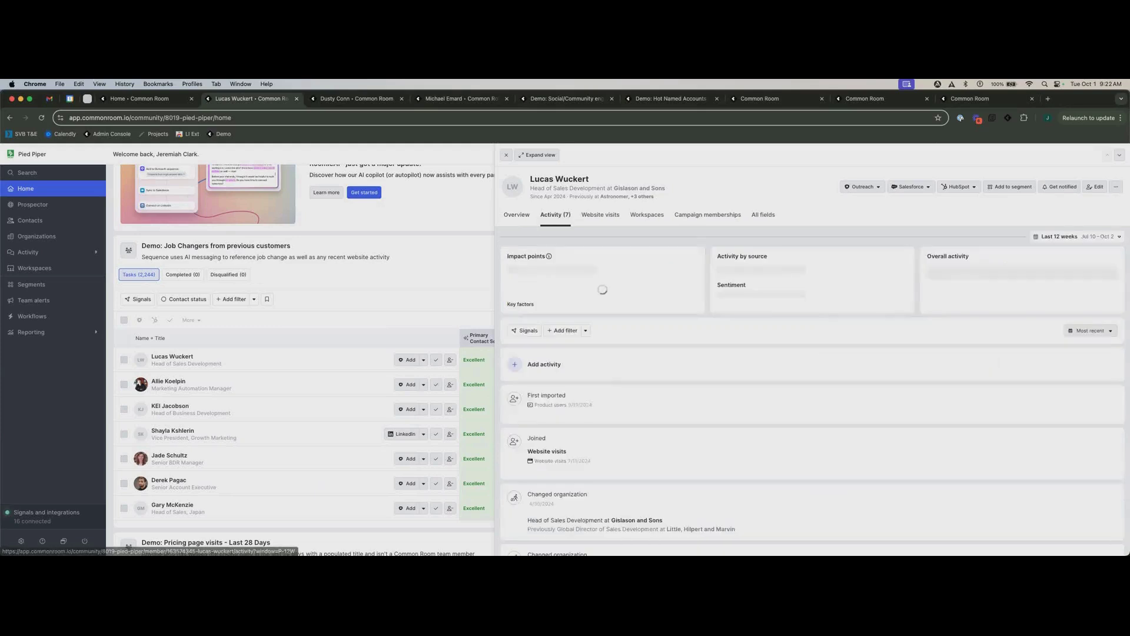
scroll(612, 316, "down", 3)
scroll(671, 365, "down", 5)
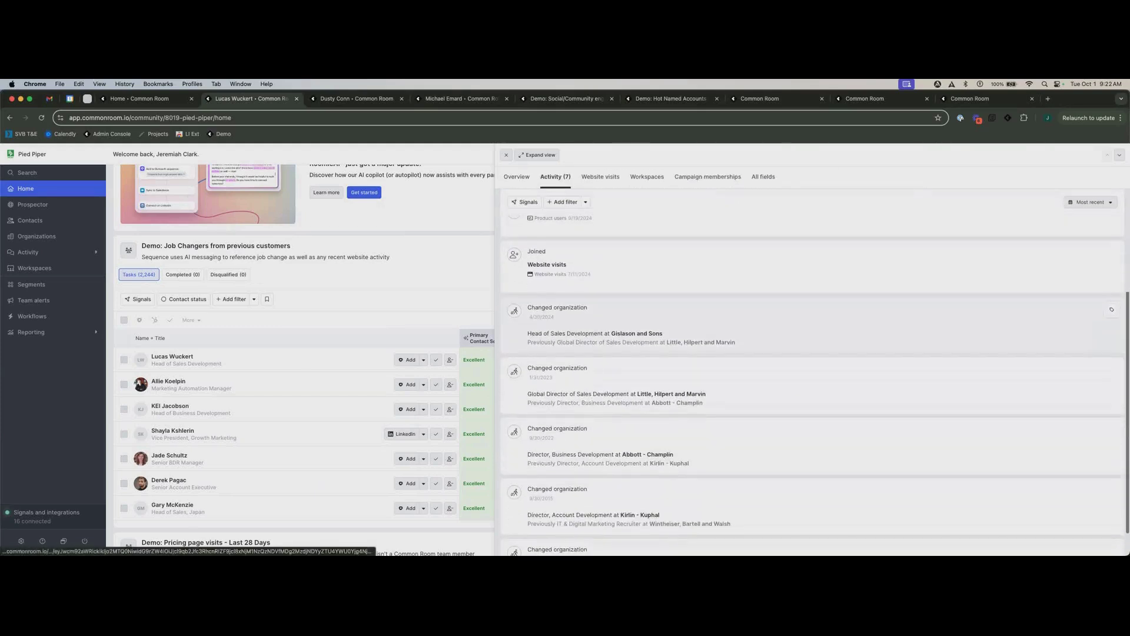
scroll(812, 365, "up", 10)
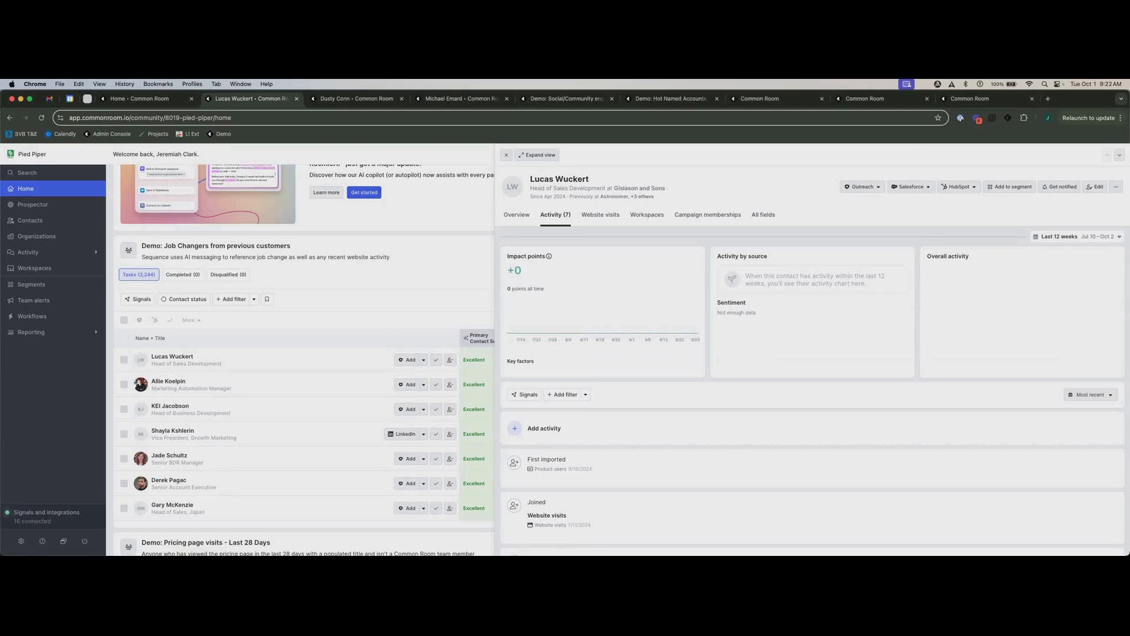
left_click(506, 155)
scroll(621, 351, "up", 2)
scroll(622, 351, "down", 2)
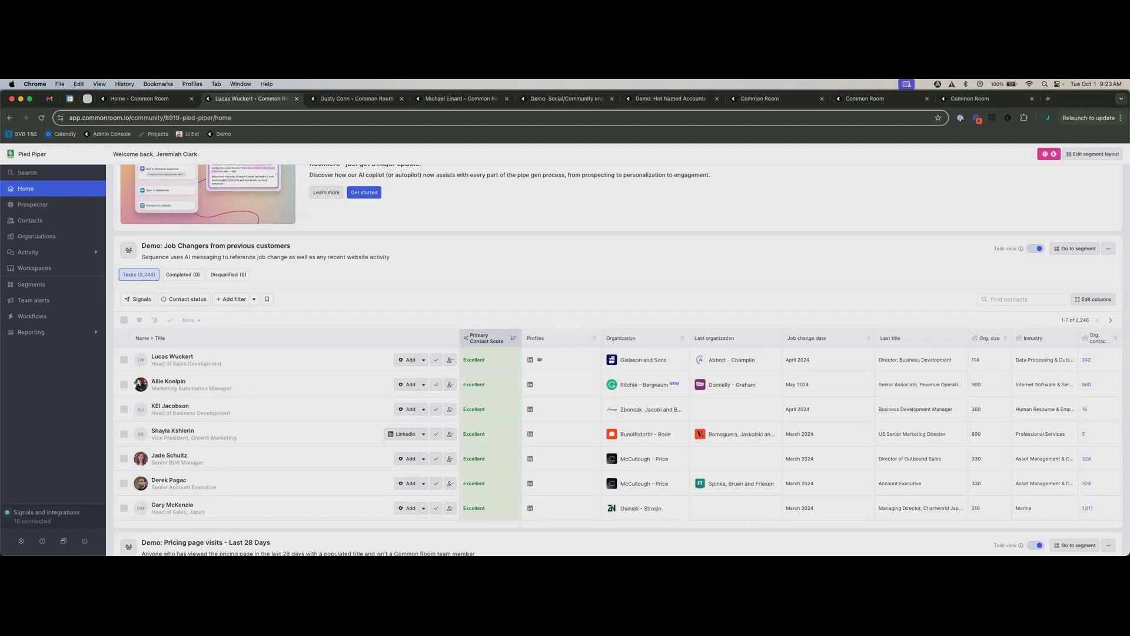
scroll(618, 353, "up", 2)
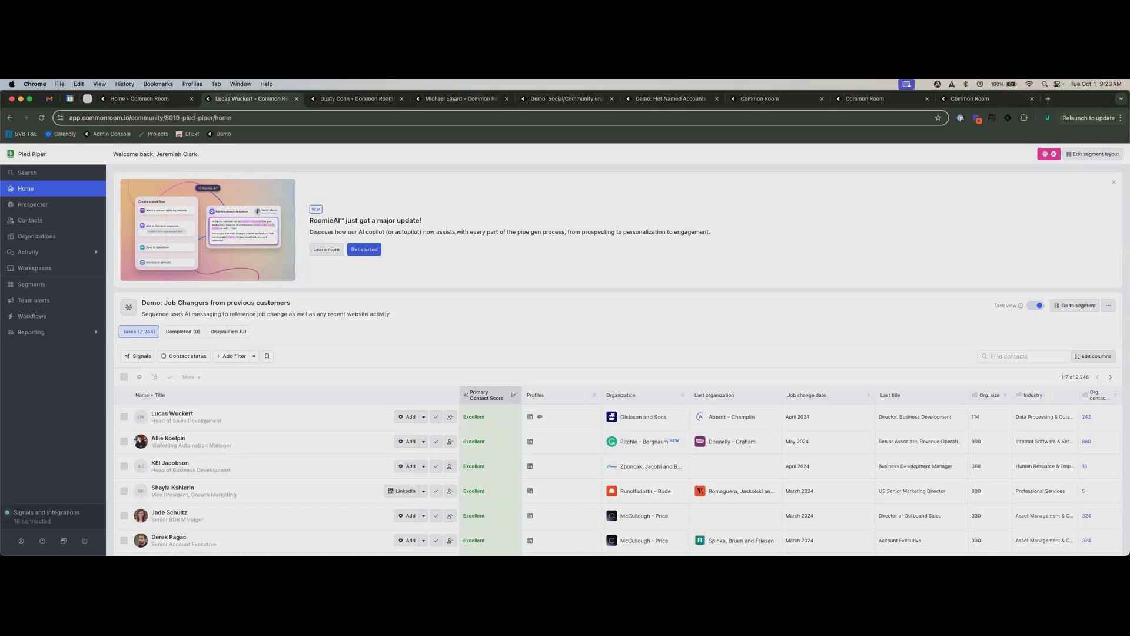
scroll(618, 359, "down", 3)
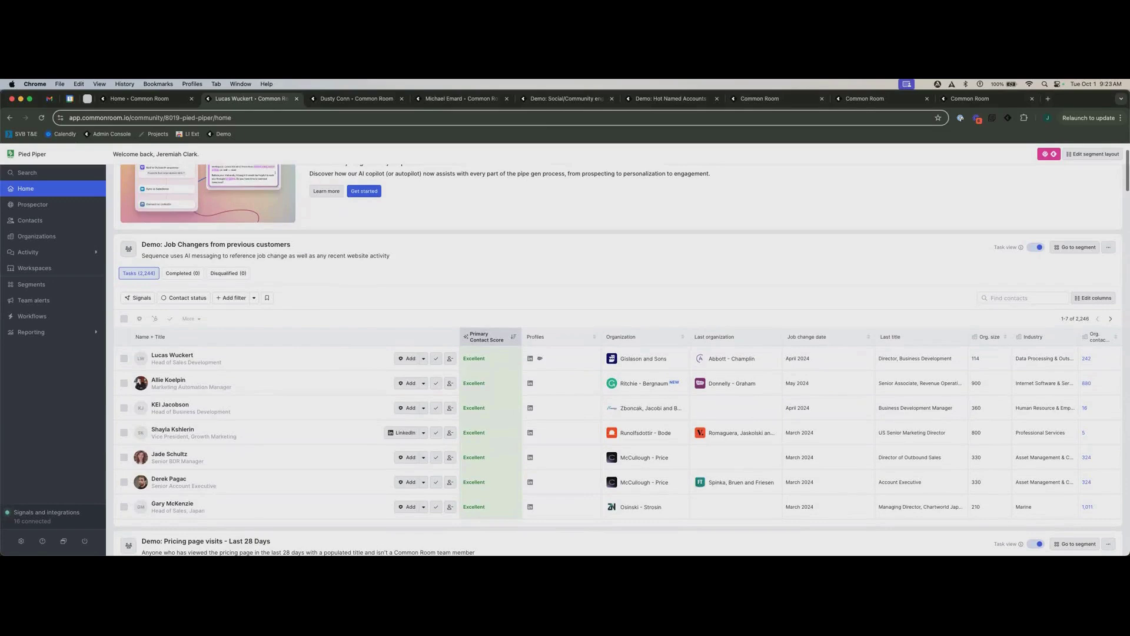
scroll(618, 359, "up", 3)
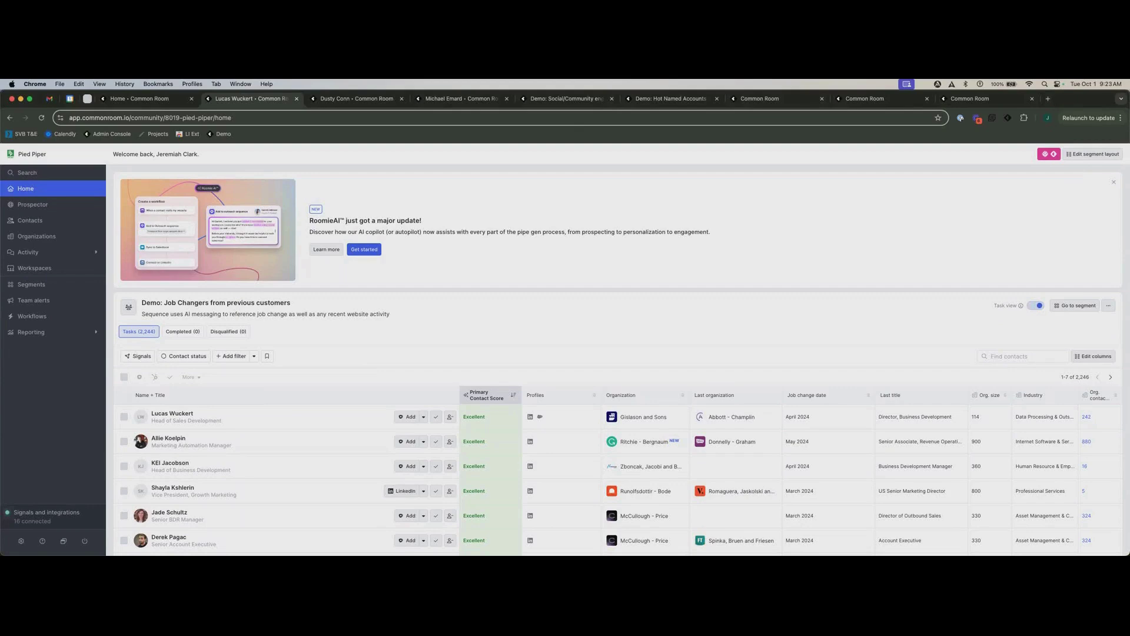
scroll(622, 352, "down", 3)
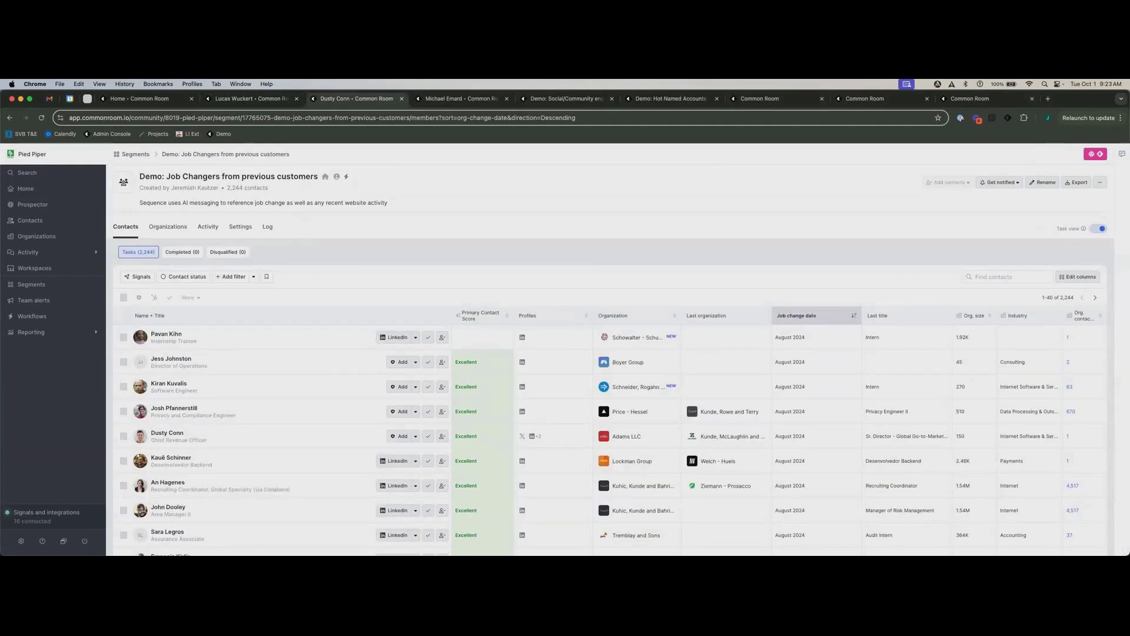
- Check the job changers segment's settings and inspect the Primary Contact Score breakdown of the first contact in its list
left_click(241, 226)
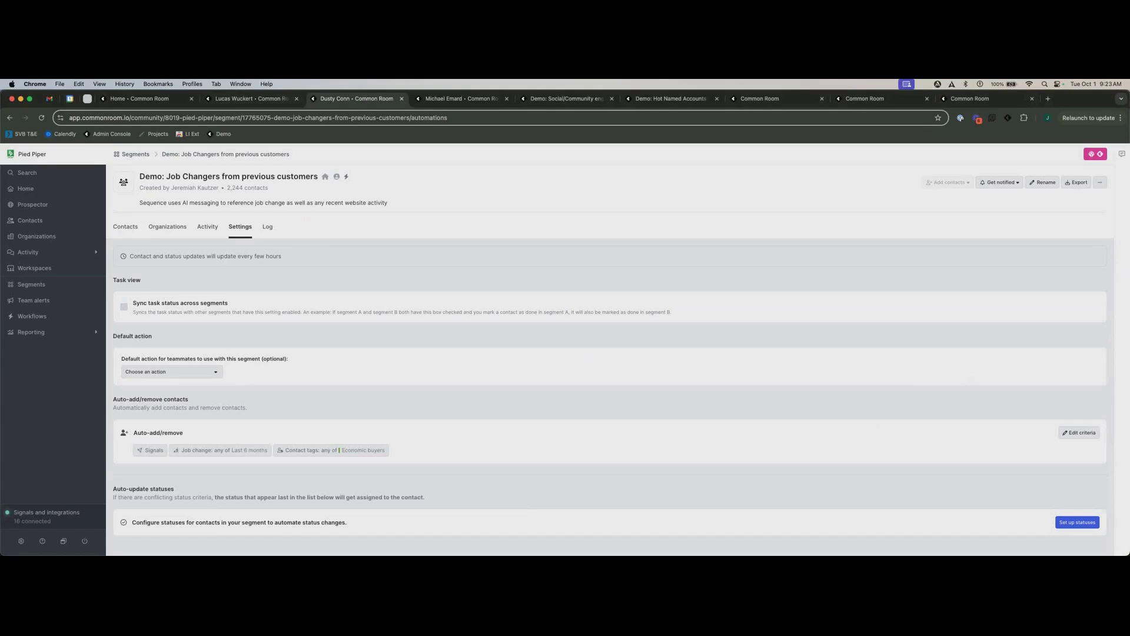
left_click(125, 226)
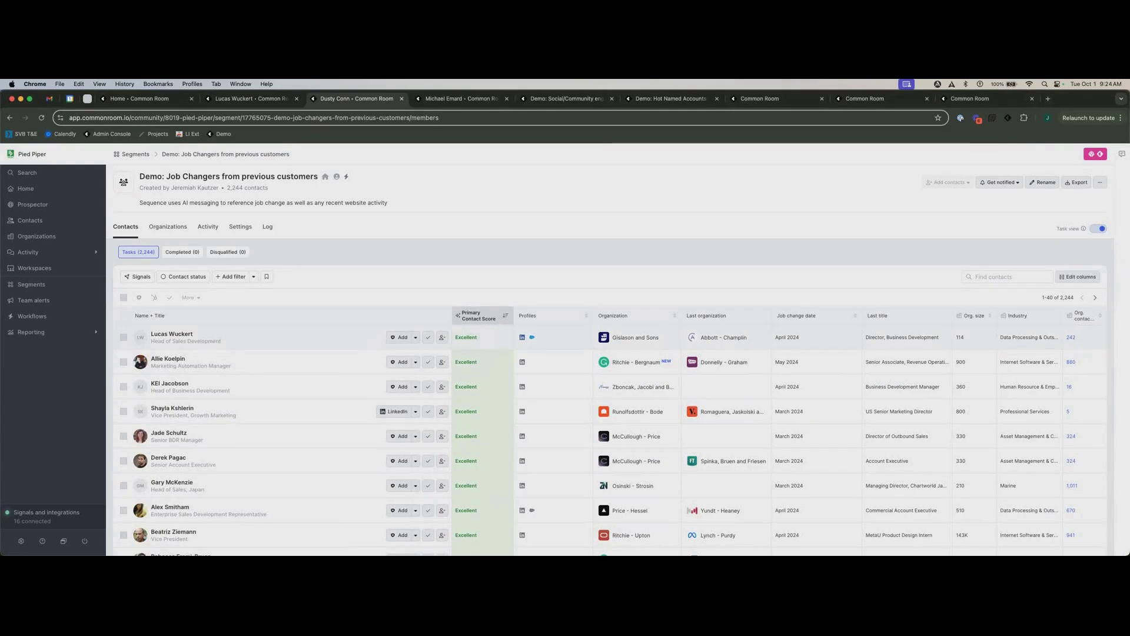
mouse_move(467, 337)
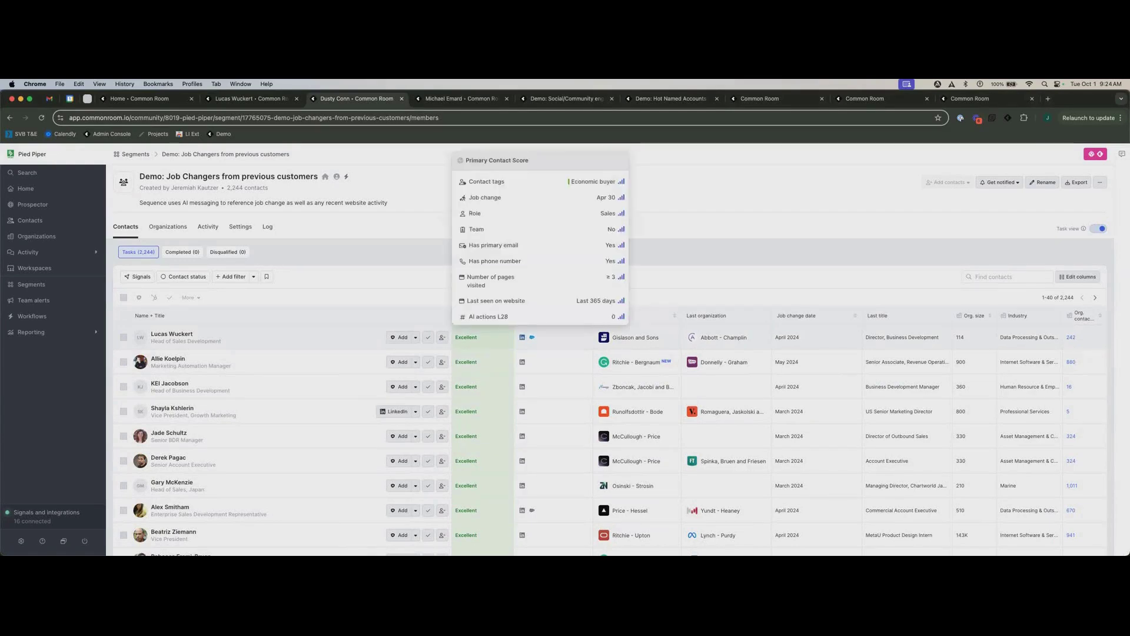
scroll(529, 354, "down", 5)
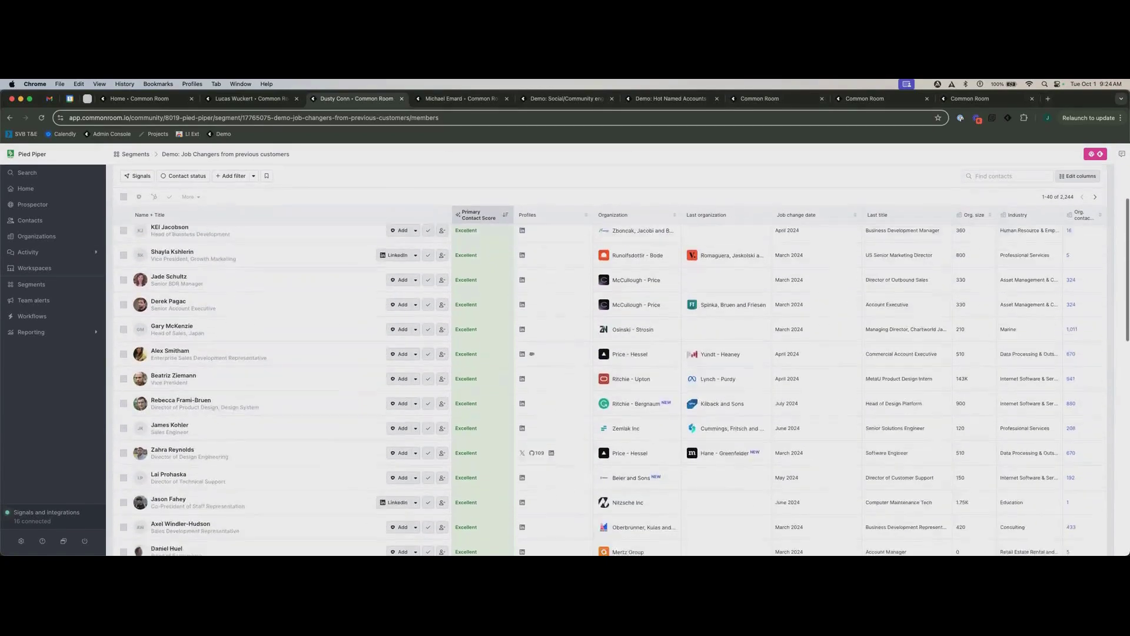
scroll(529, 353, "up", 5)
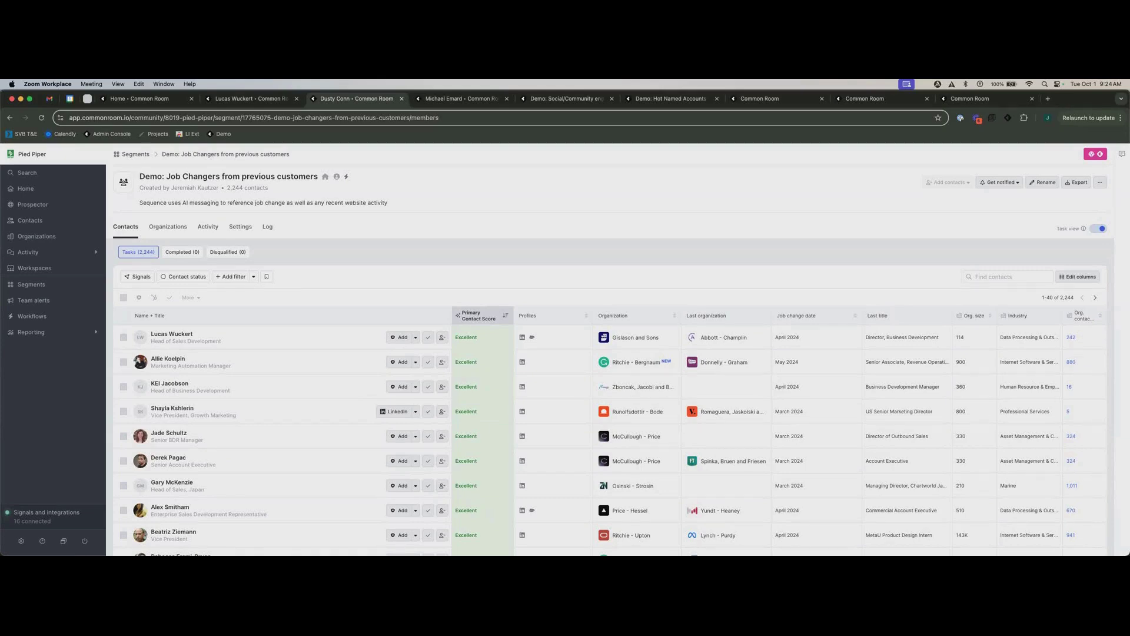
- Revisit the segment's auto-add/remove criteria and return to its contact list
scroll(610, 388, "down", 1)
scroll(610, 388, "up", 1)
scroll(618, 353, "down", 1)
scroll(618, 353, "up", 1)
left_click(240, 227)
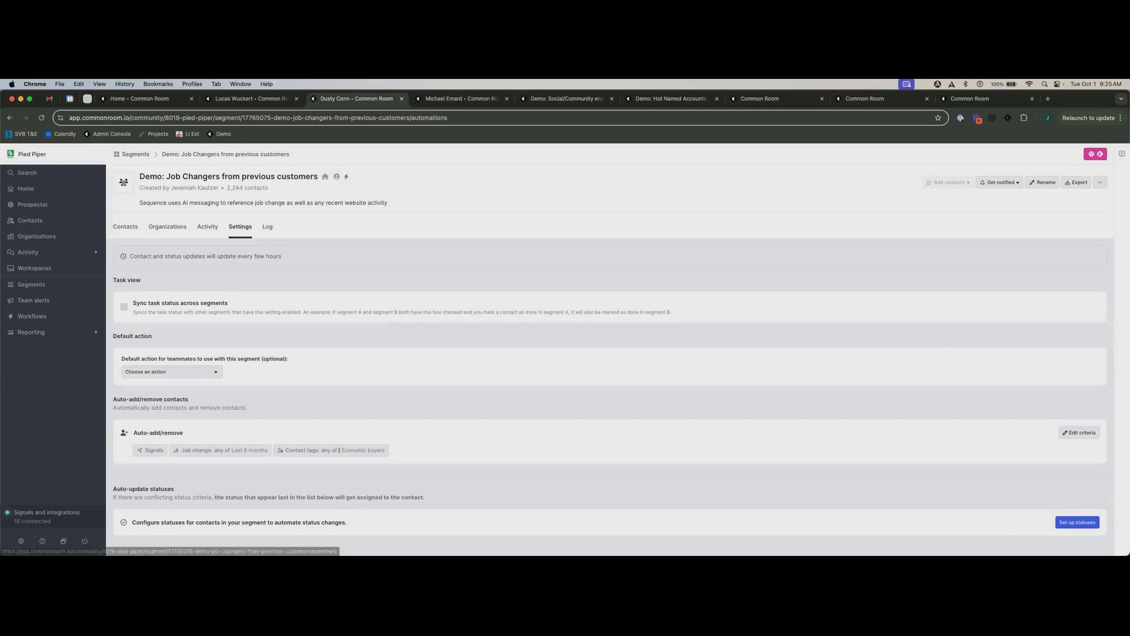
left_click(125, 227)
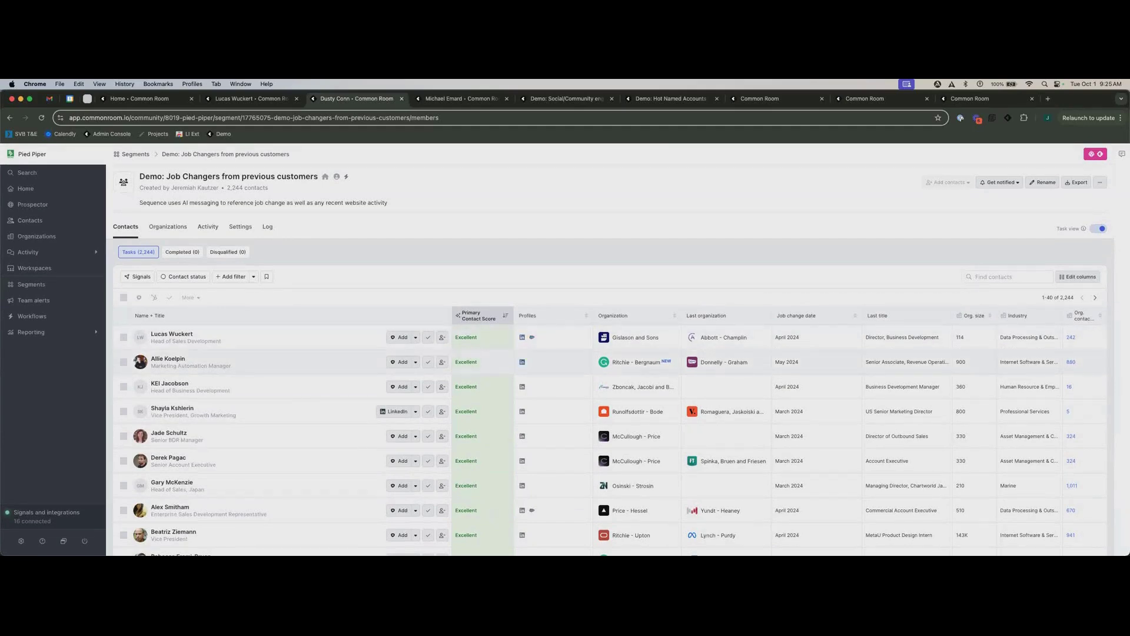
scroll(816, 359, "down", 1)
scroll(816, 359, "up", 1)
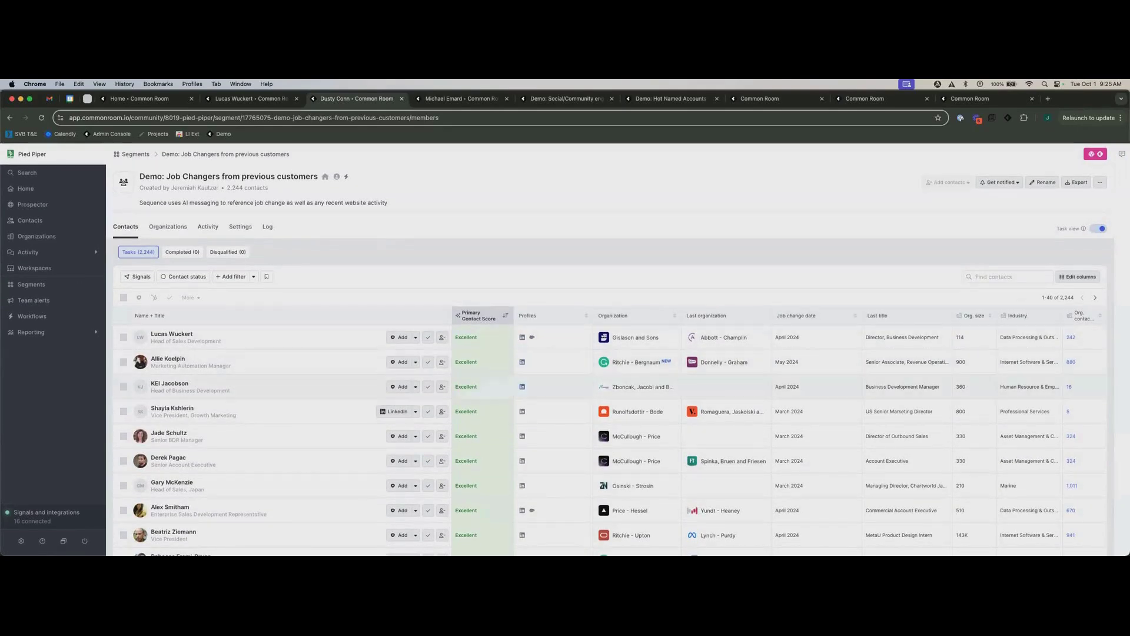
- Read through all the factors behind the first contact's Primary Contact Score, from contact tags down to title
mouse_move(481, 338)
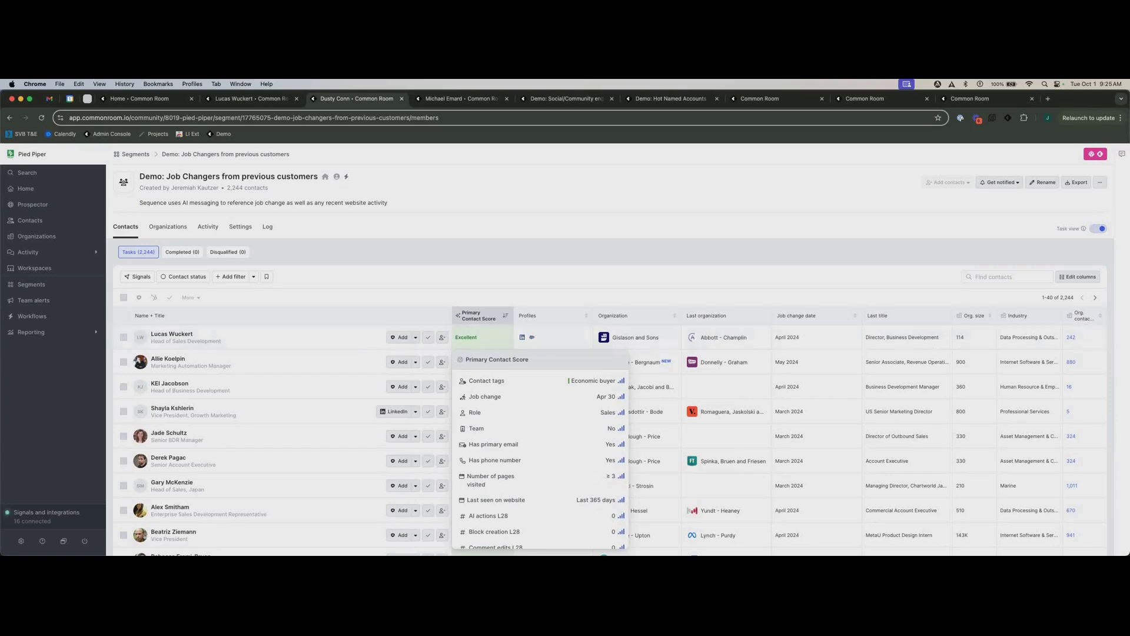
scroll(540, 459, "down", 1)
scroll(541, 459, "up", 1)
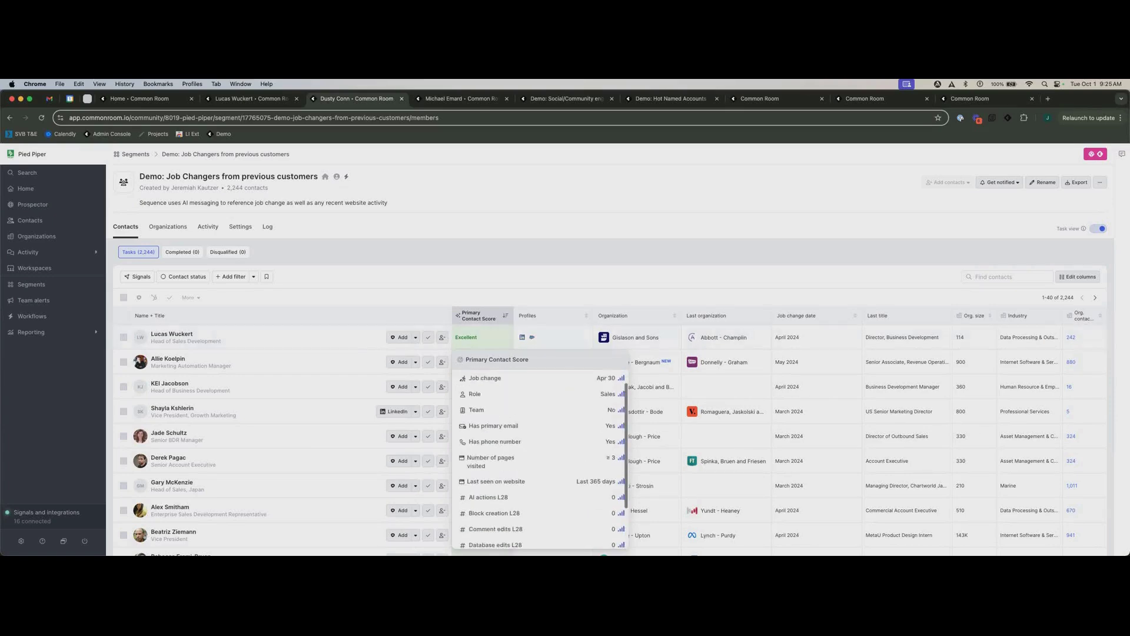
scroll(541, 459, "down", 1)
scroll(540, 459, "up", 1)
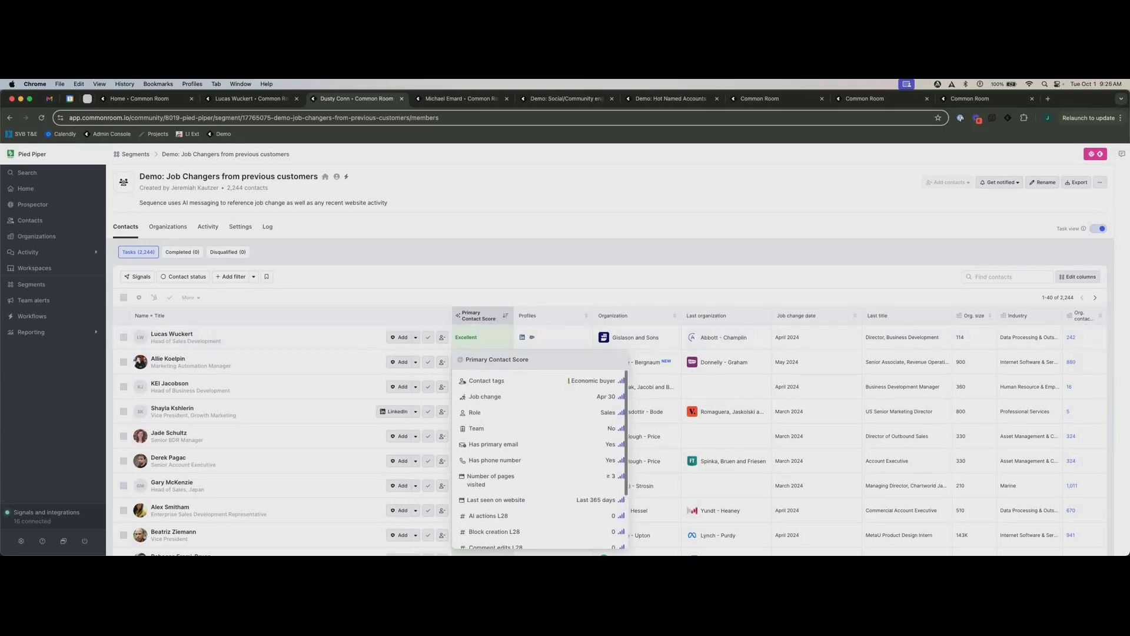
scroll(540, 459, "down", 3)
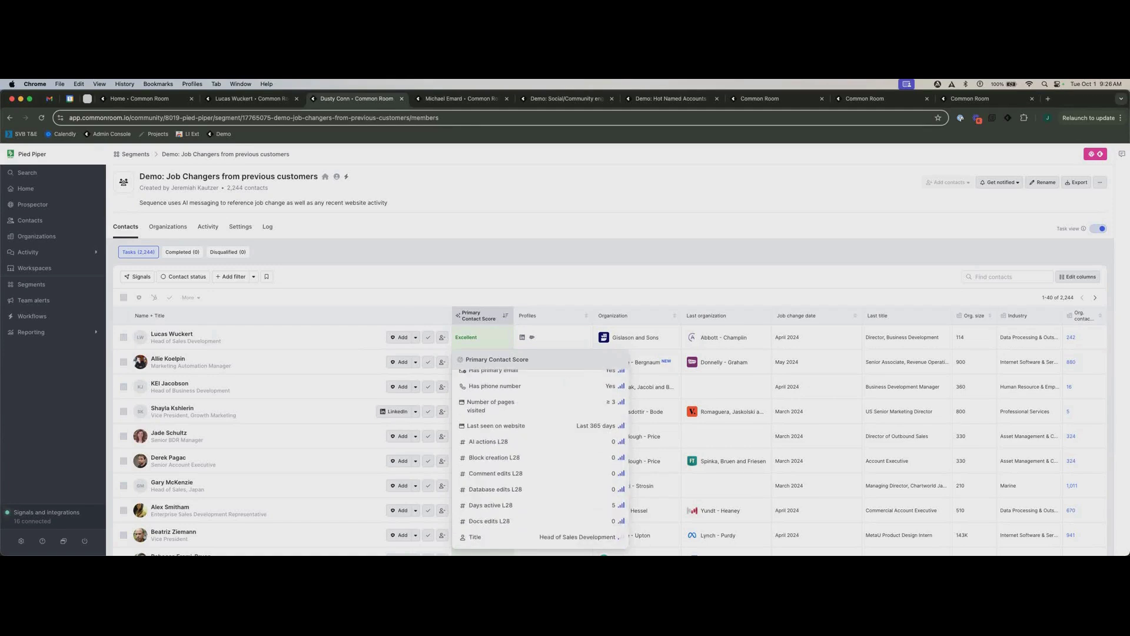
scroll(541, 459, "down", 1)
scroll(540, 459, "up", 1)
scroll(541, 459, "down", 1)
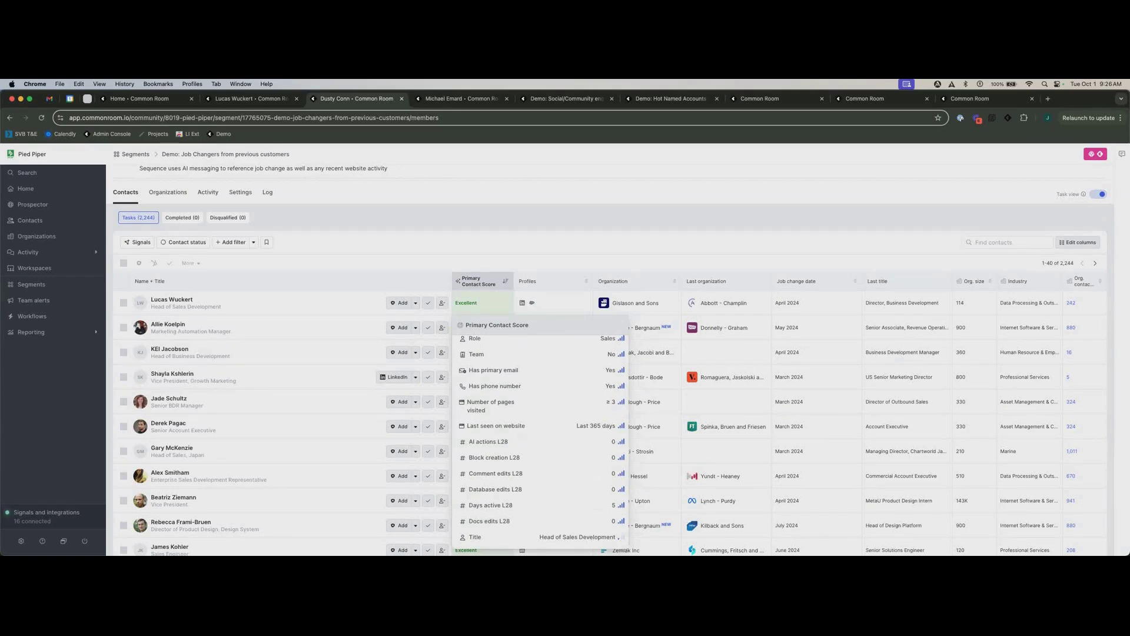
scroll(541, 436, "up", 1)
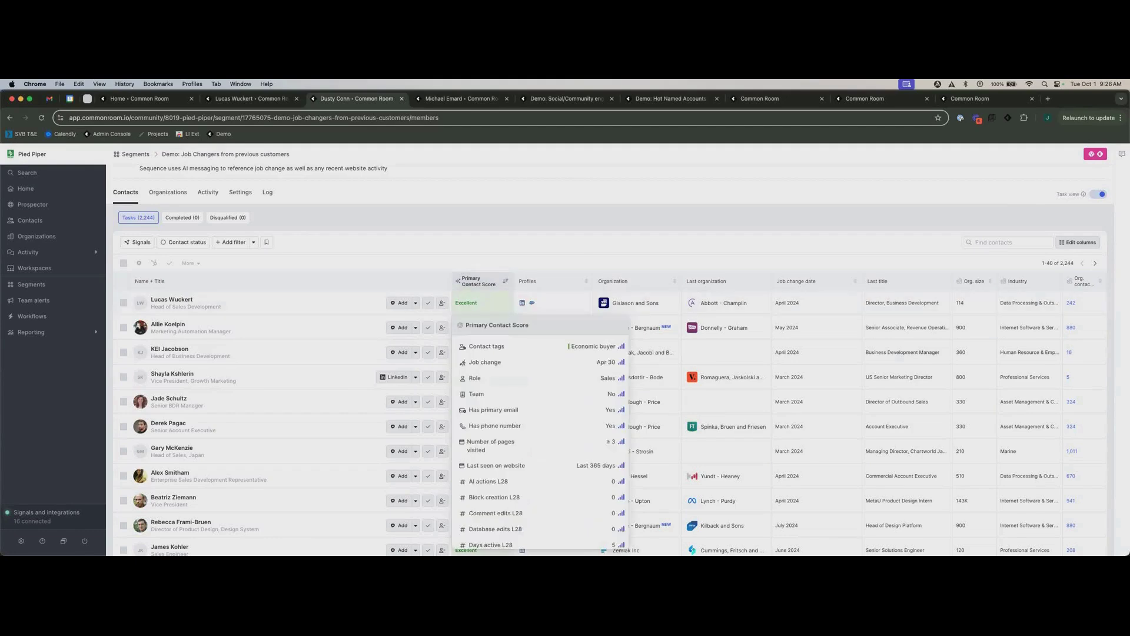
- Sort the segment's contacts by Primary Contact Score in ascending order
left_click(505, 281)
left_click(485, 299)
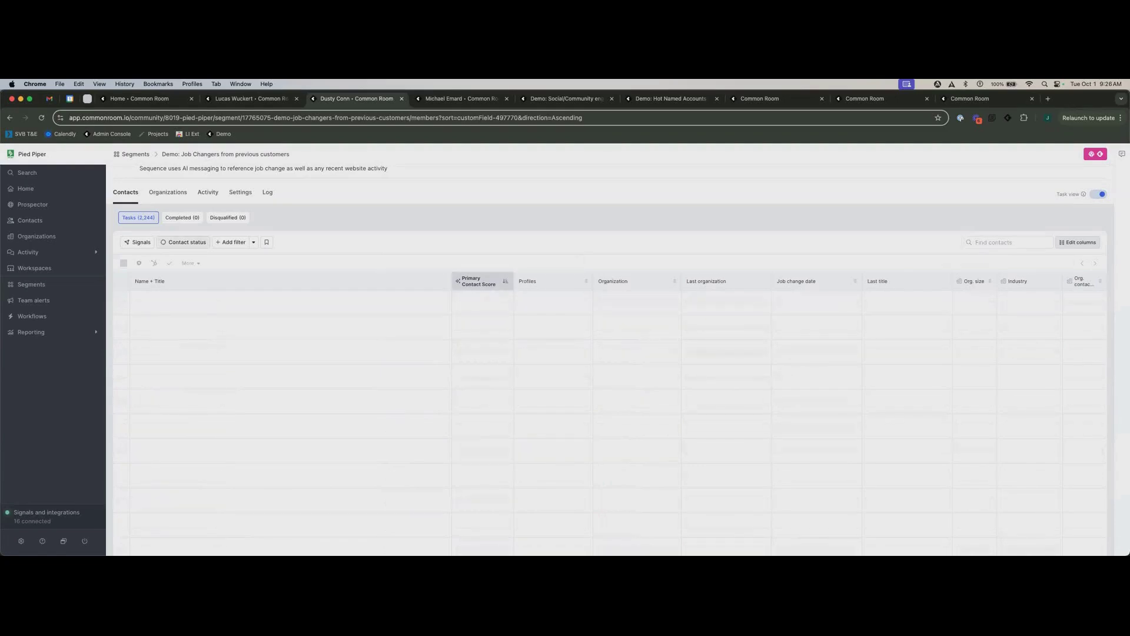
- Filter the contacts by an Account ICP Fit [Demo] of Excellent and remove that filter again
left_click(234, 242)
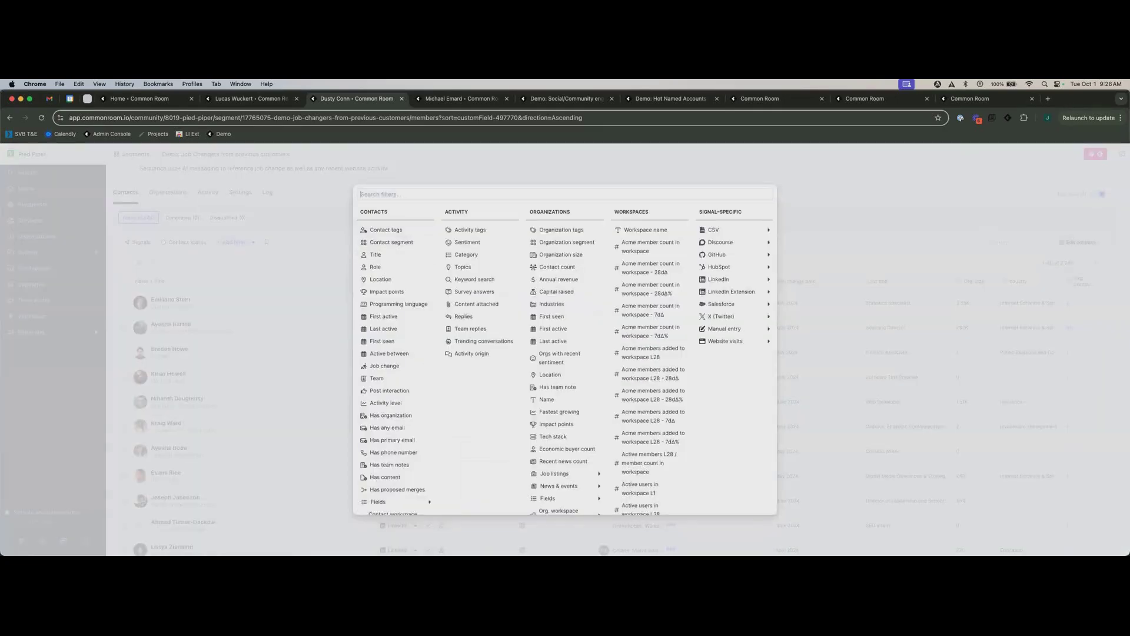
type("icp")
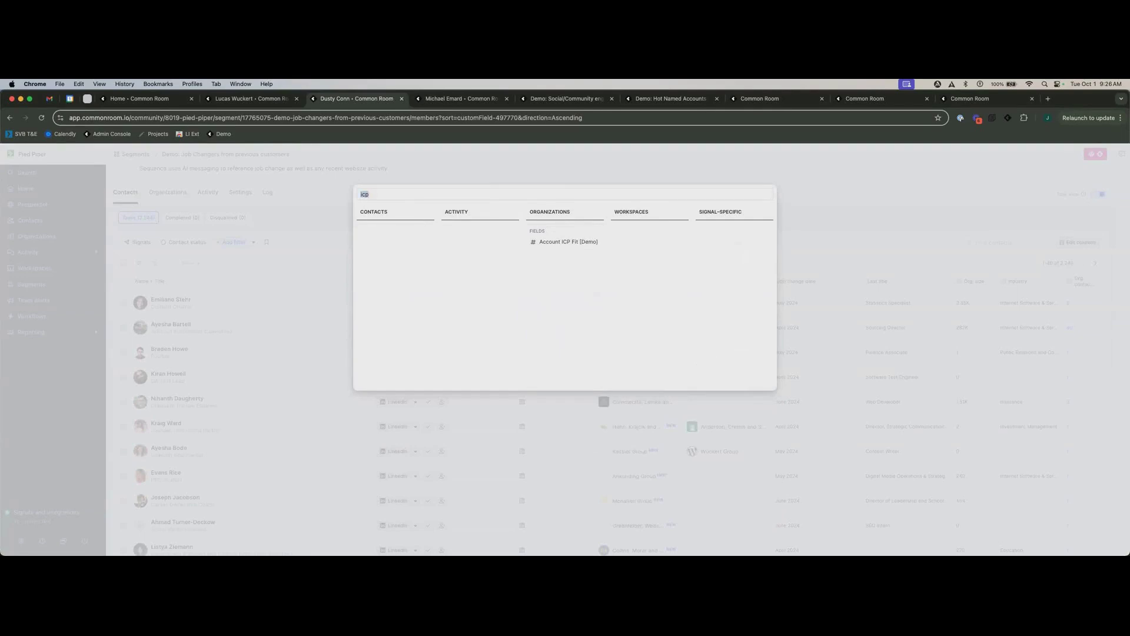
left_click(568, 241)
left_click(288, 260)
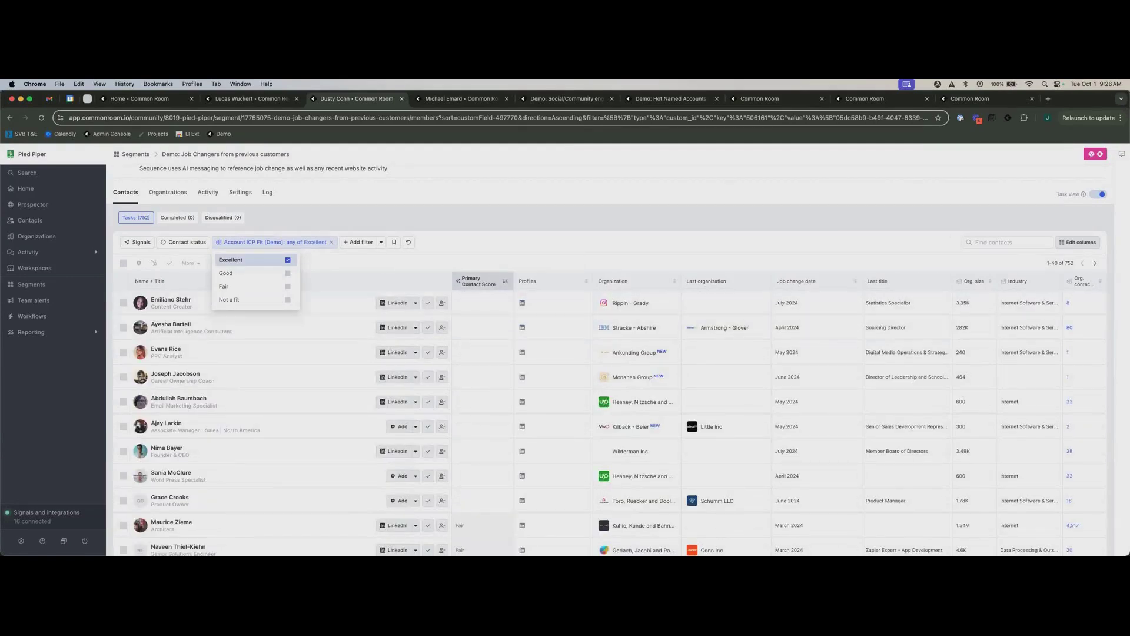
left_click(332, 242)
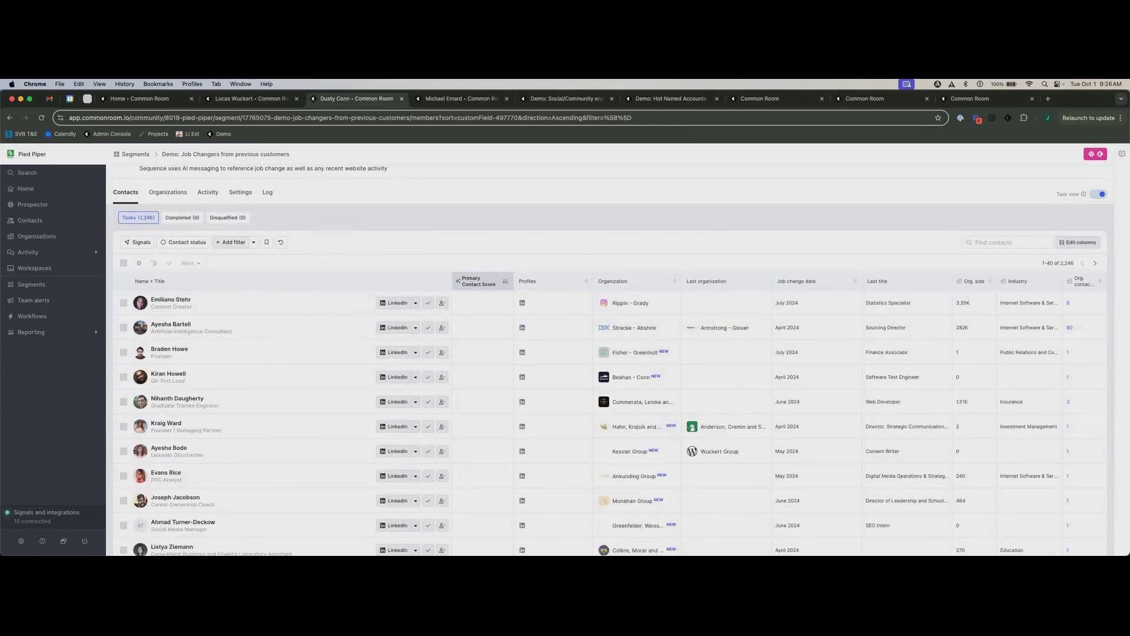
- Filter the contacts by a Primary Contact Score of Excellent and remove that filter again
left_click(231, 242)
type("primar")
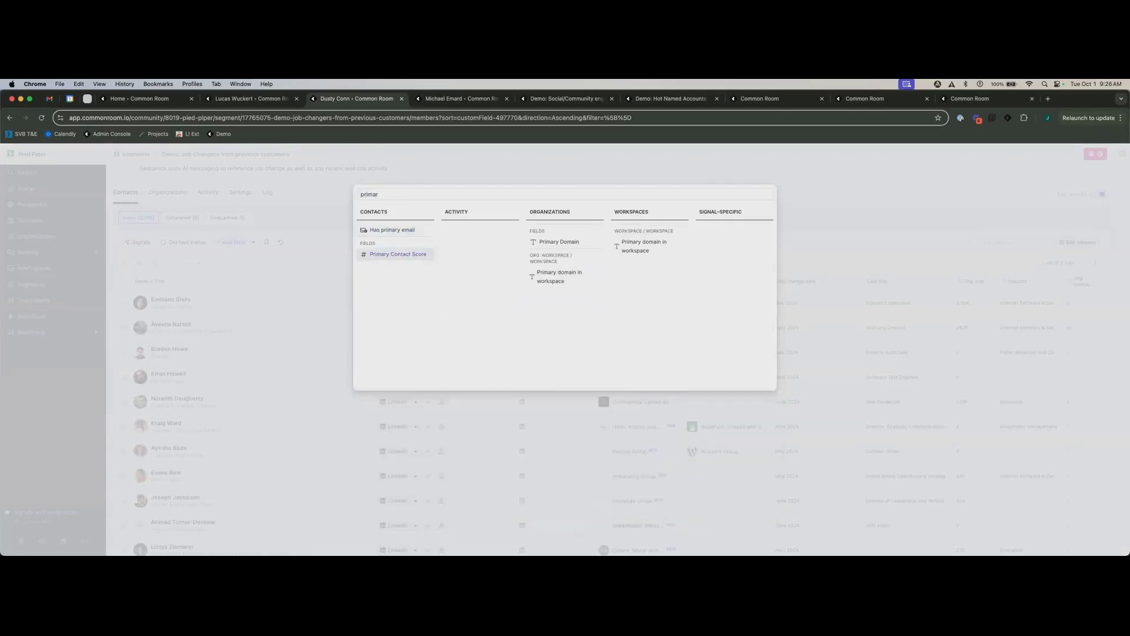
left_click(398, 254)
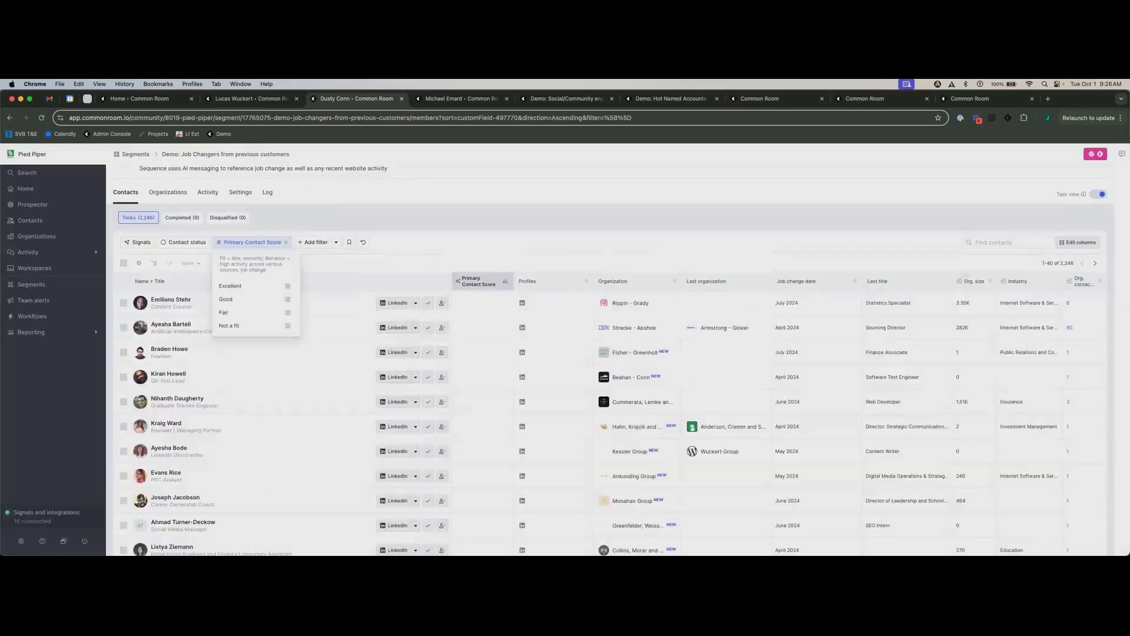
left_click(230, 286)
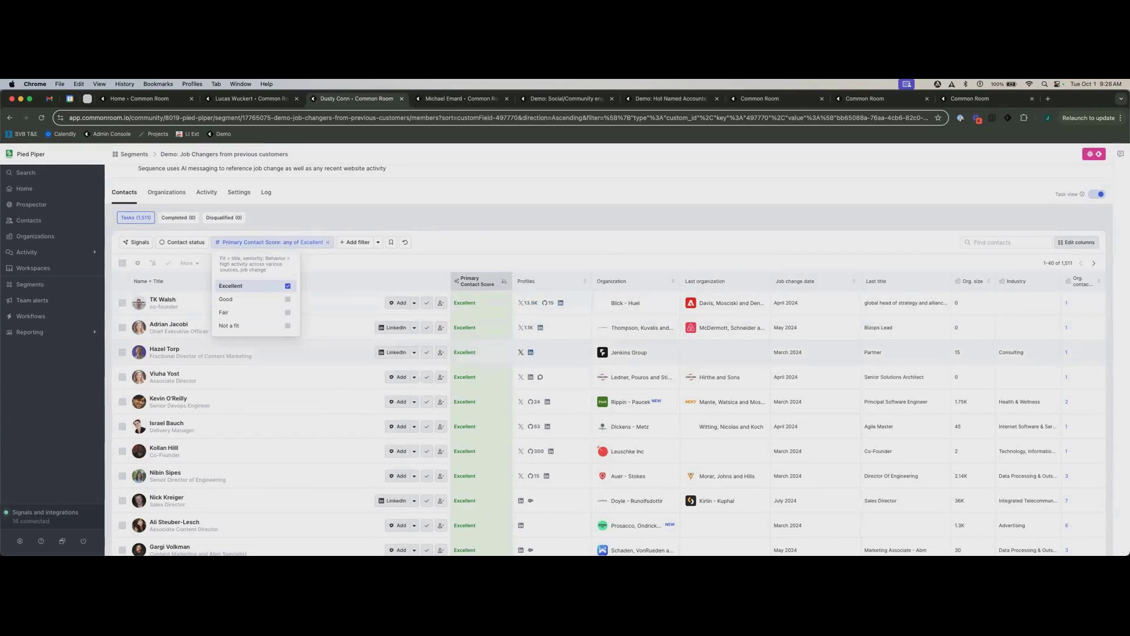
left_click(329, 242)
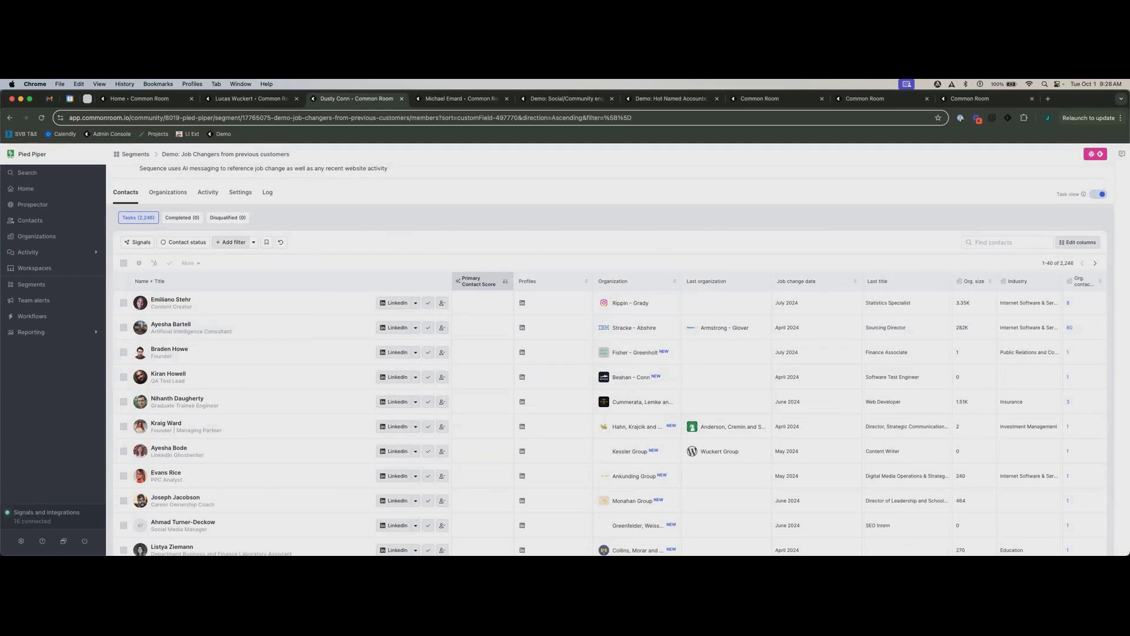
- Filter the contacts to those whose current organization has a size of at least 200
left_click(230, 242)
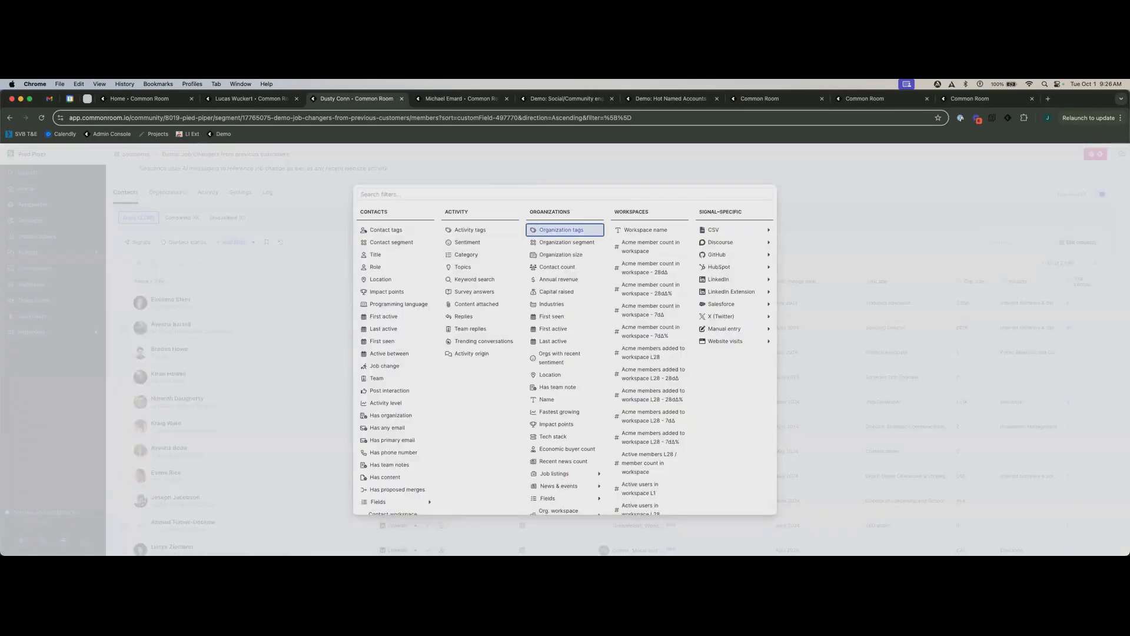
left_click(560, 255)
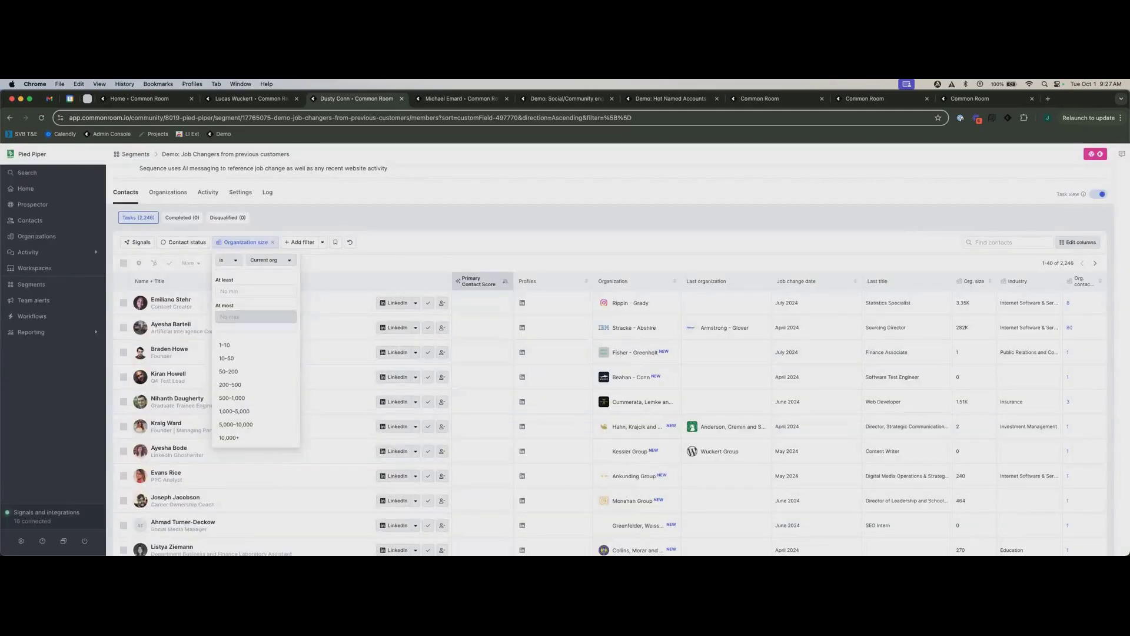
type("200")
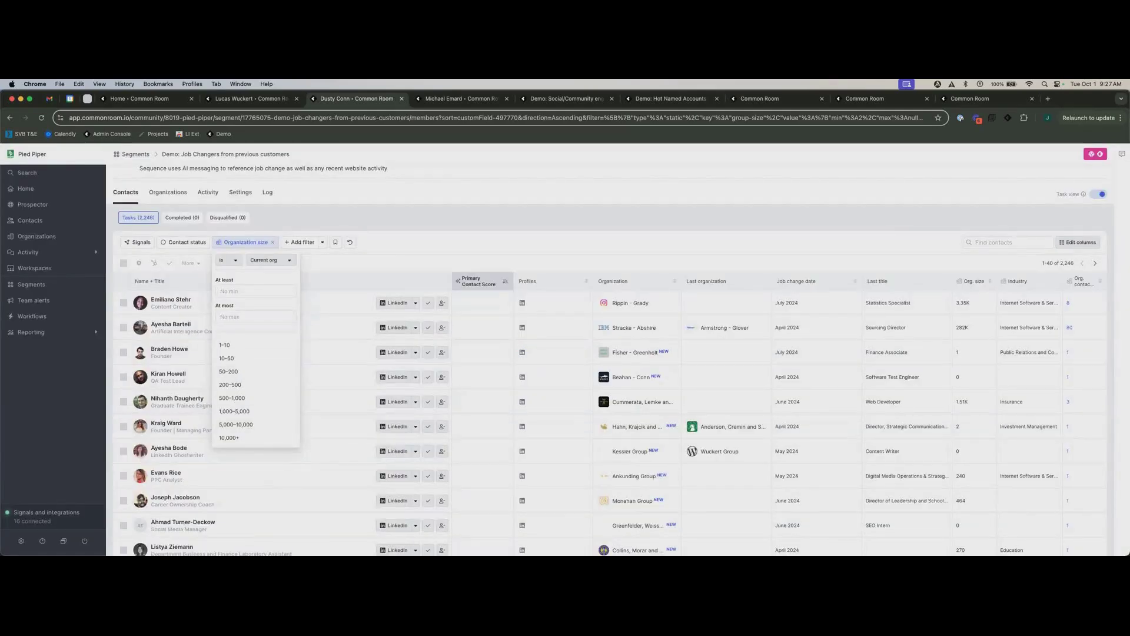
key("Return")
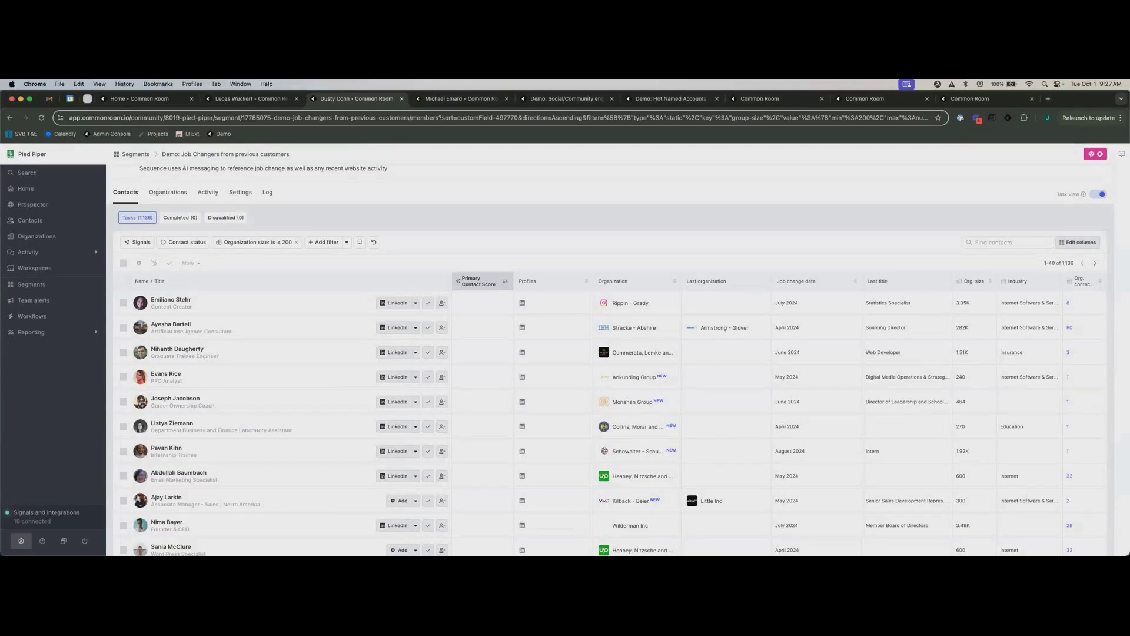
- Open the workspace's score settings and look over the organization scores and the contact scores
left_click(46, 513)
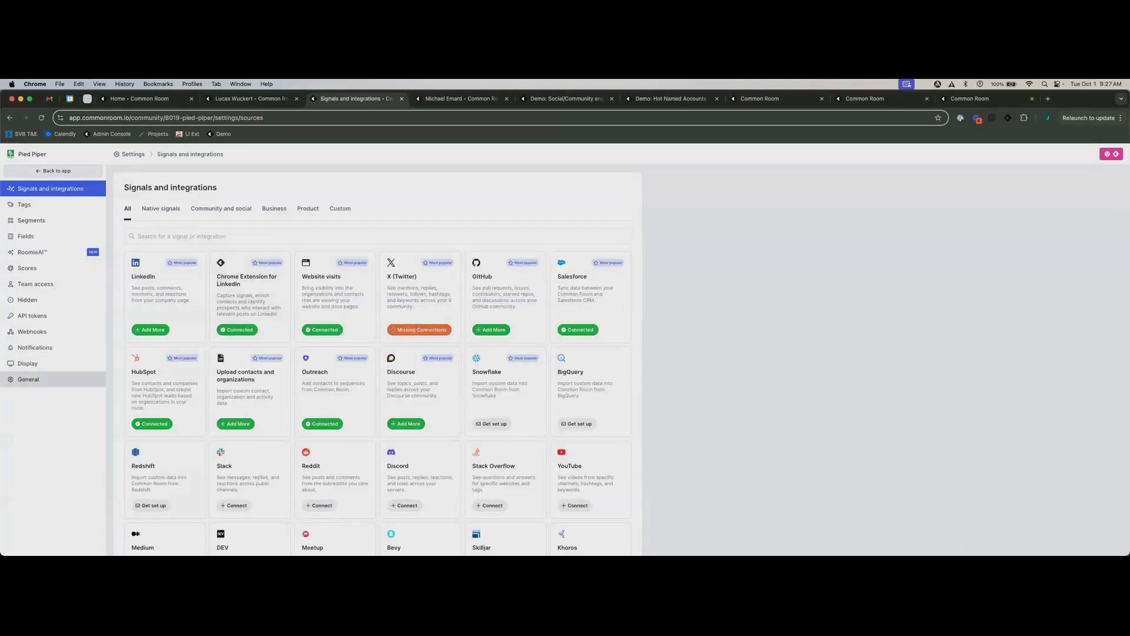
left_click(27, 267)
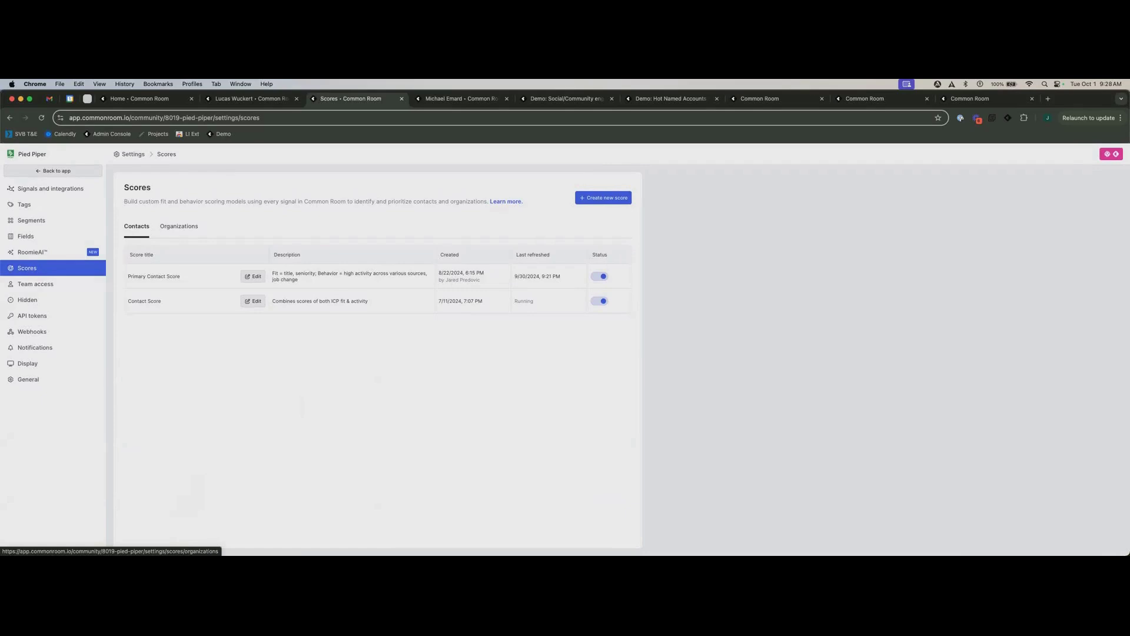
left_click(178, 226)
left_click(179, 226)
left_click(135, 226)
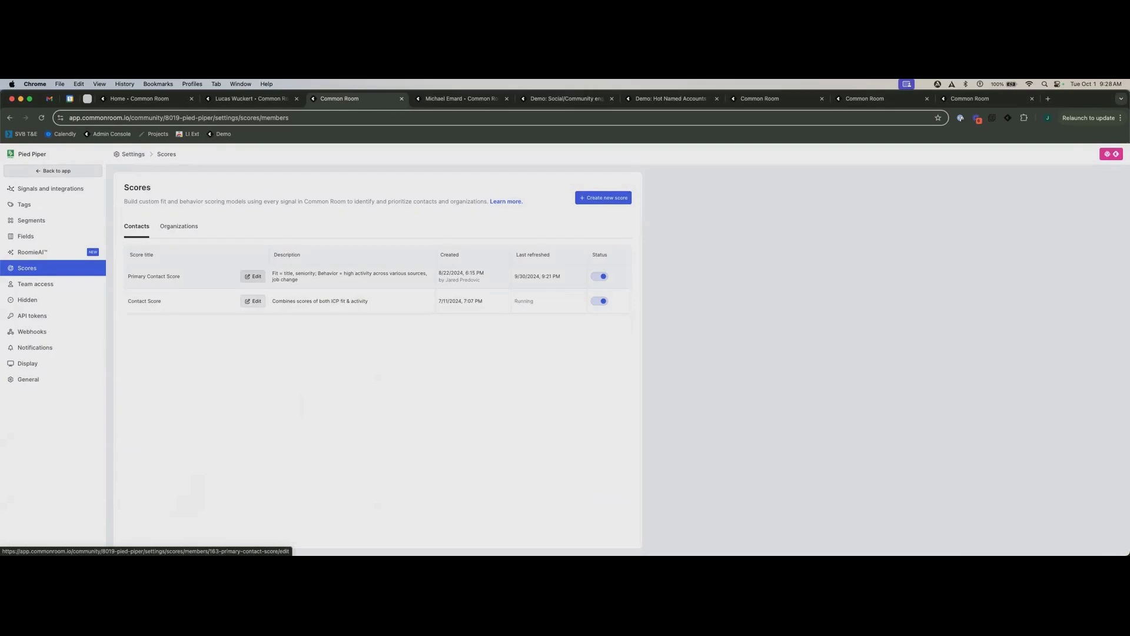
- Open the Primary Contact Score for editing and examine its score ranges and fit criteria rules
left_click(252, 276)
scroll(169, 315, "down", 10)
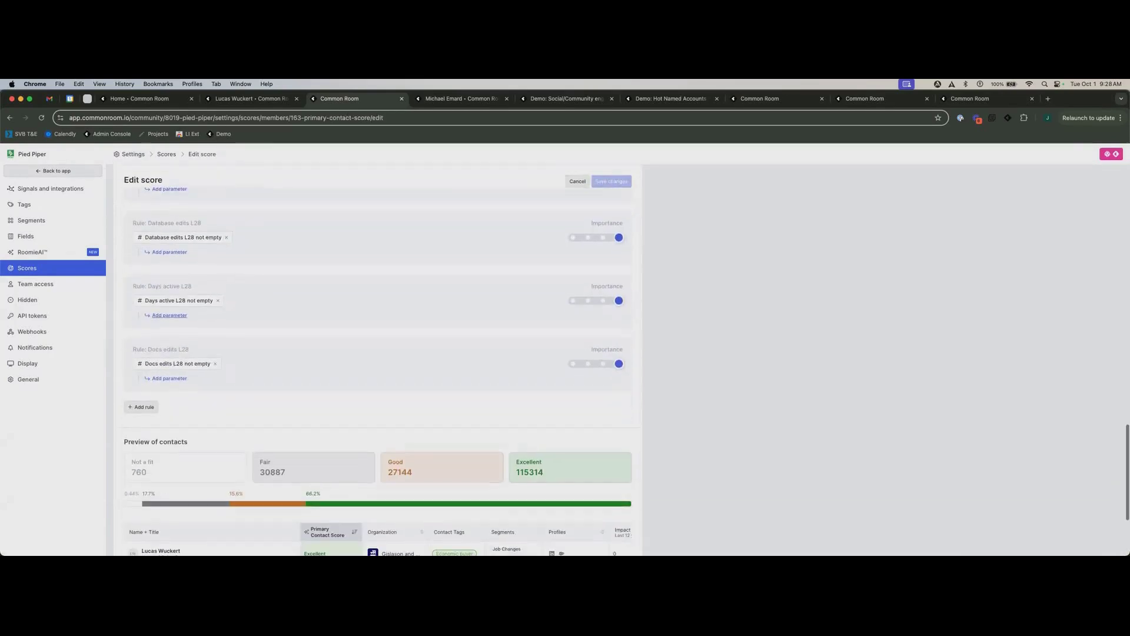
scroll(169, 315, "up", 10)
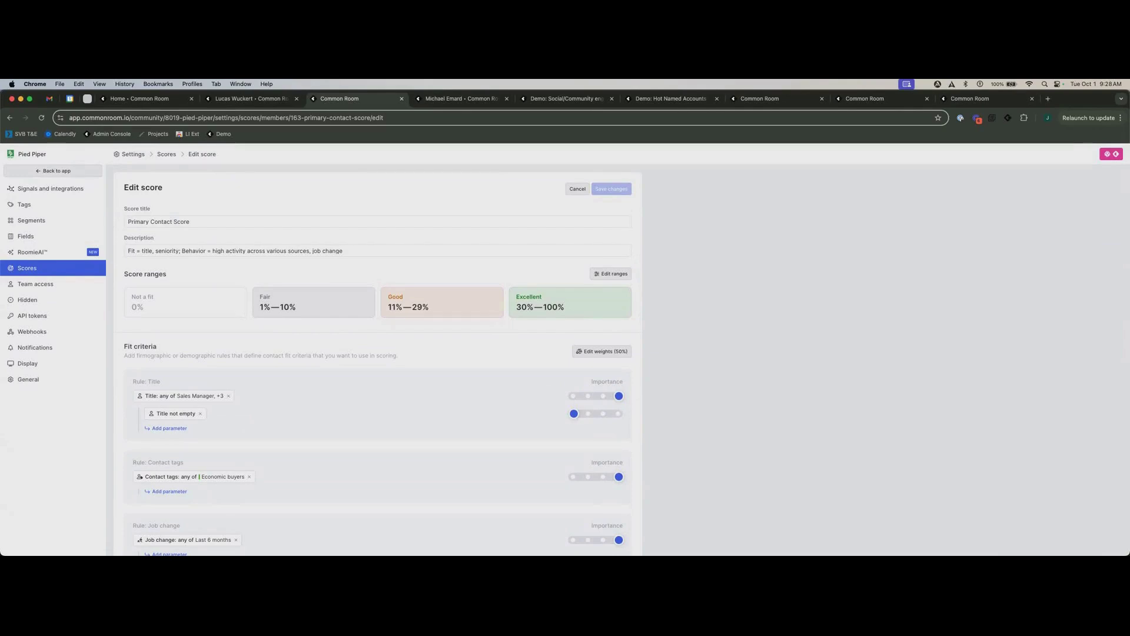
scroll(377, 353, "down", 2)
scroll(377, 353, "up", 2)
scroll(377, 353, "down", 3)
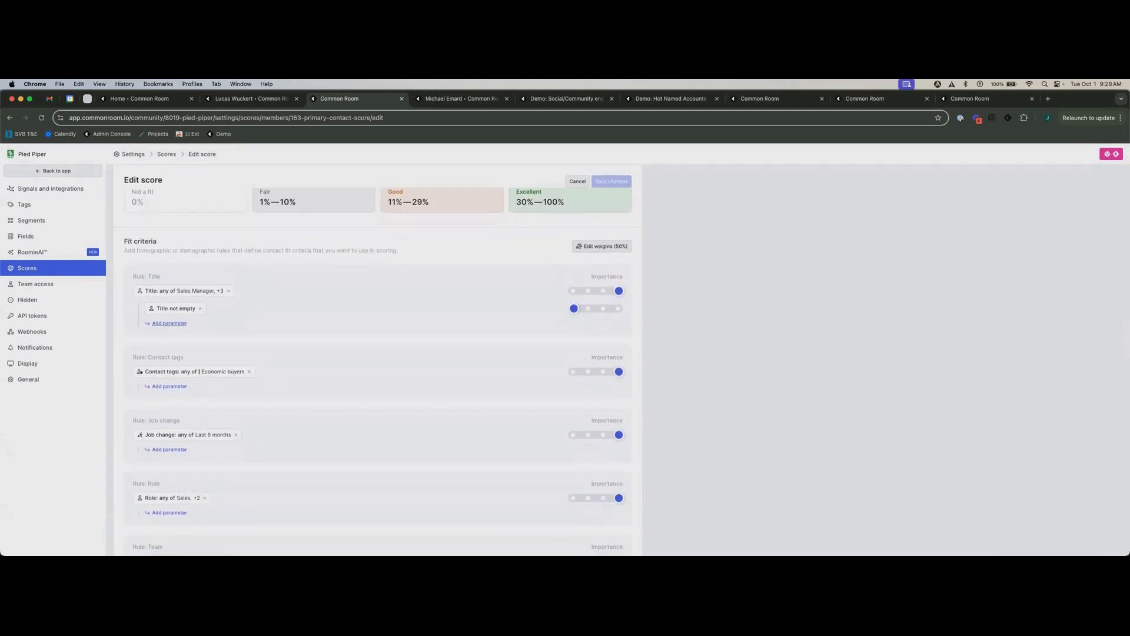
scroll(377, 354, "down", 3)
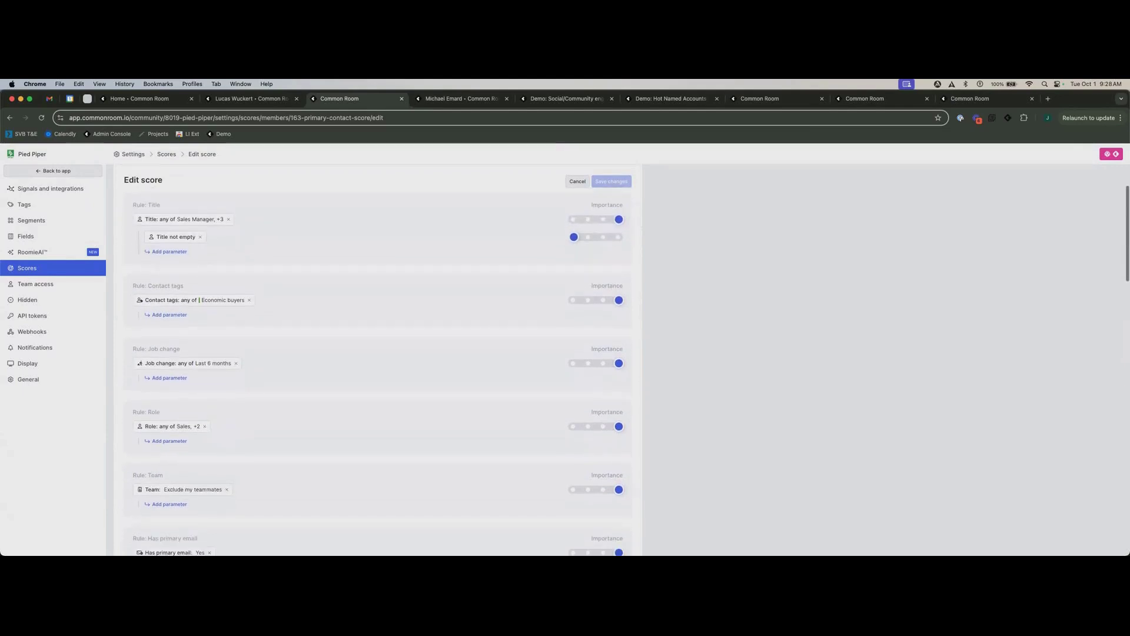
- Examine the Primary Contact Score's remaining fit rules and its behavior criteria, such as website visits and LinkedIn reactions
scroll(377, 353, "down", 10)
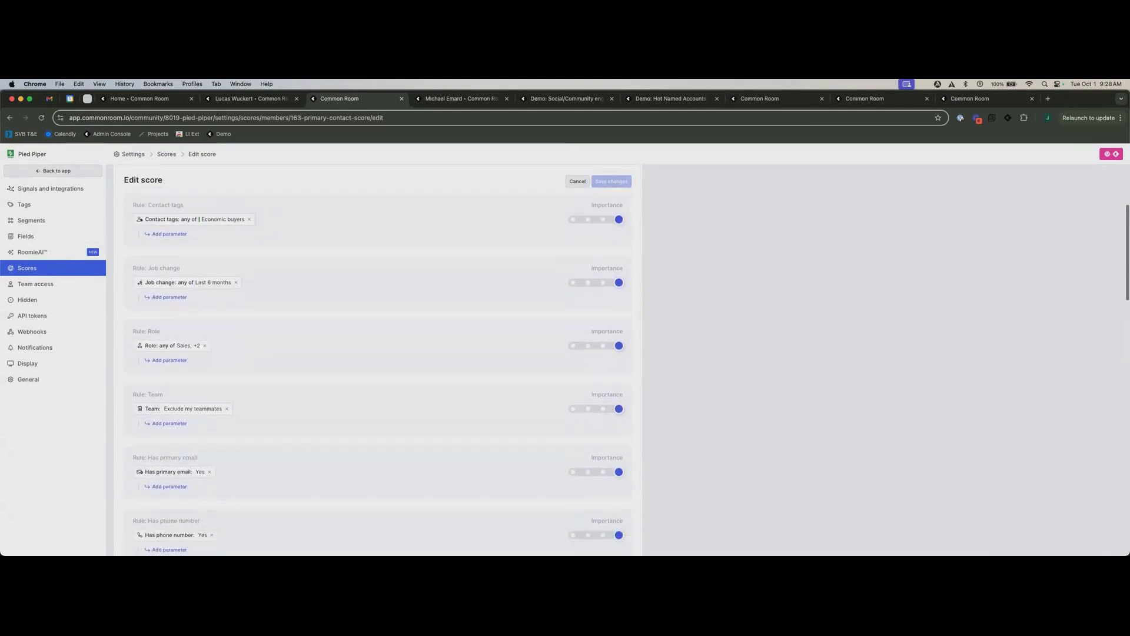
scroll(377, 354, "down", 1)
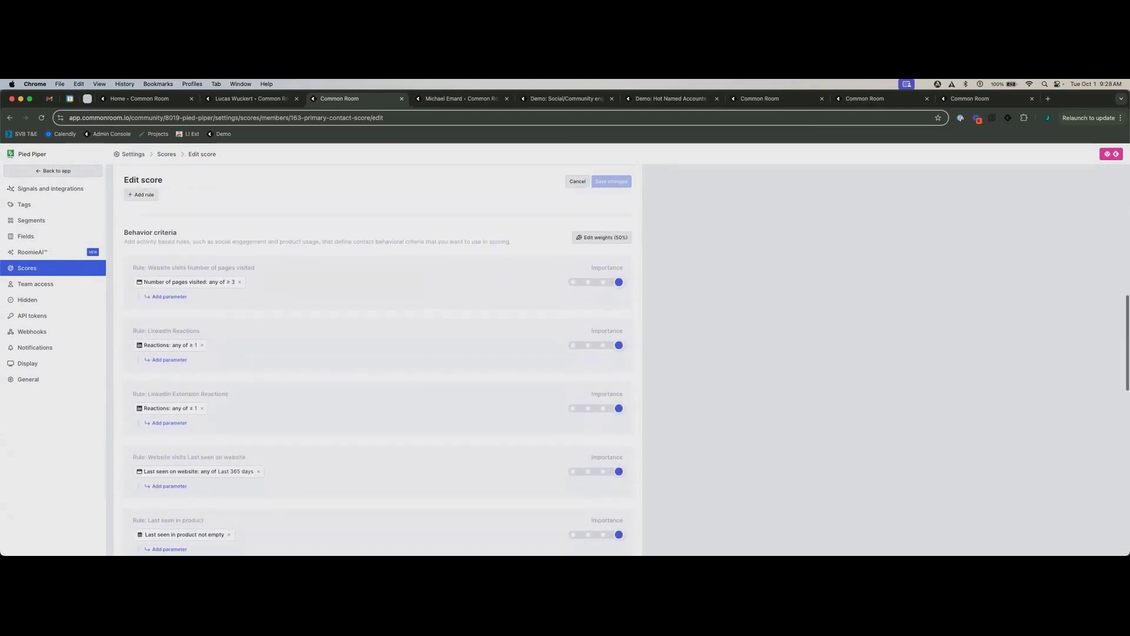
scroll(377, 353, "up", 1)
scroll(377, 371, "up", 2)
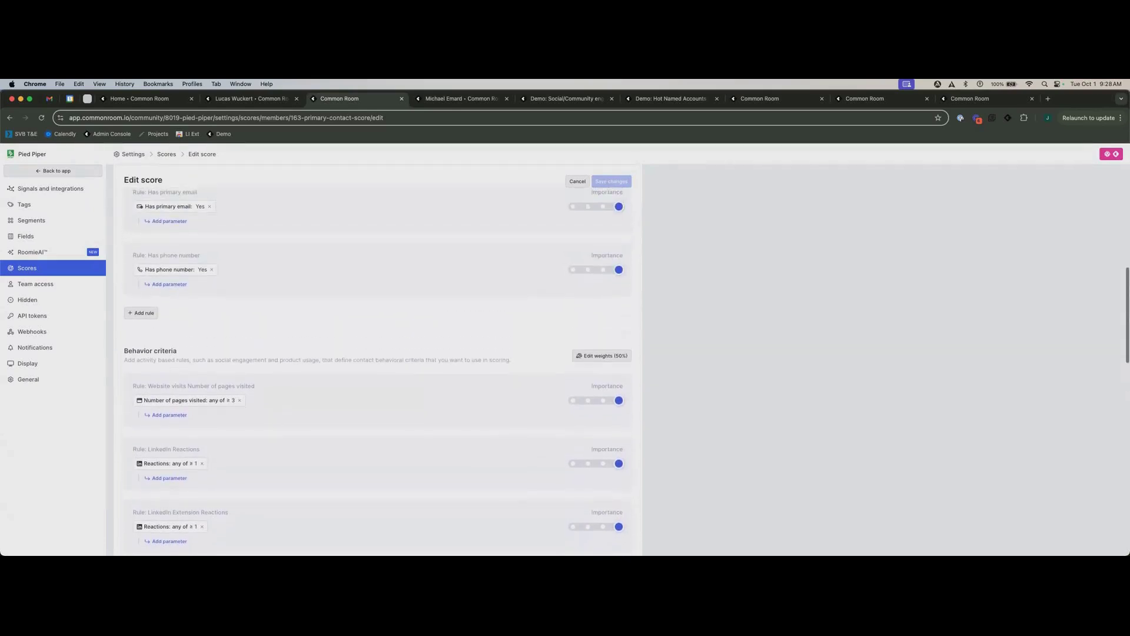
scroll(377, 354, "up", 1)
scroll(377, 353, "down", 3)
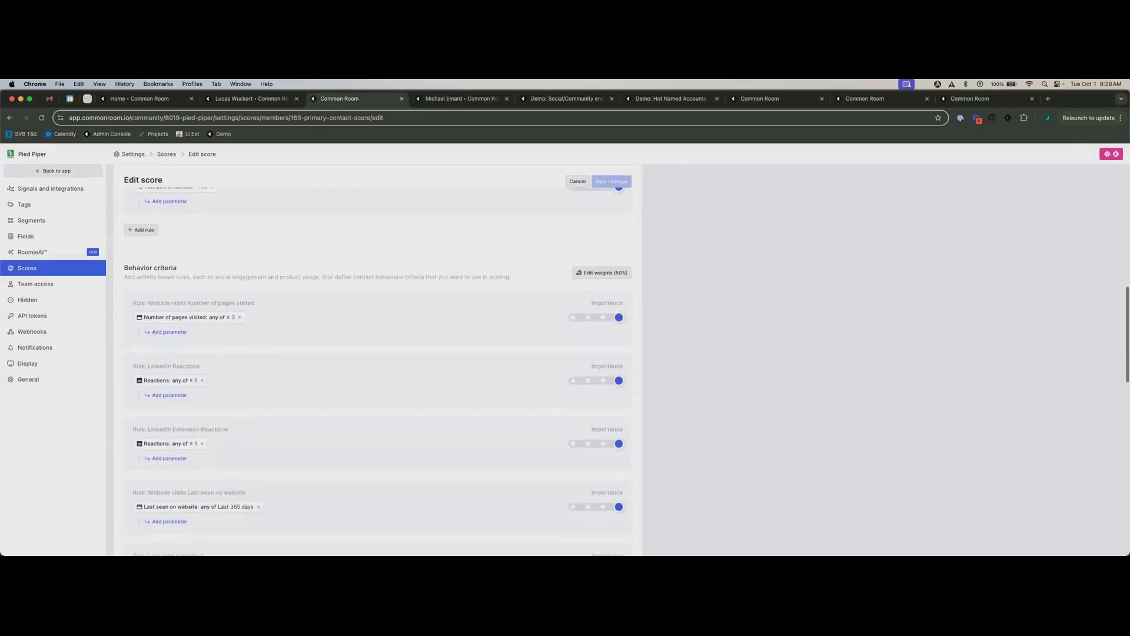
scroll(376, 353, "down", 2)
scroll(377, 353, "up", 3)
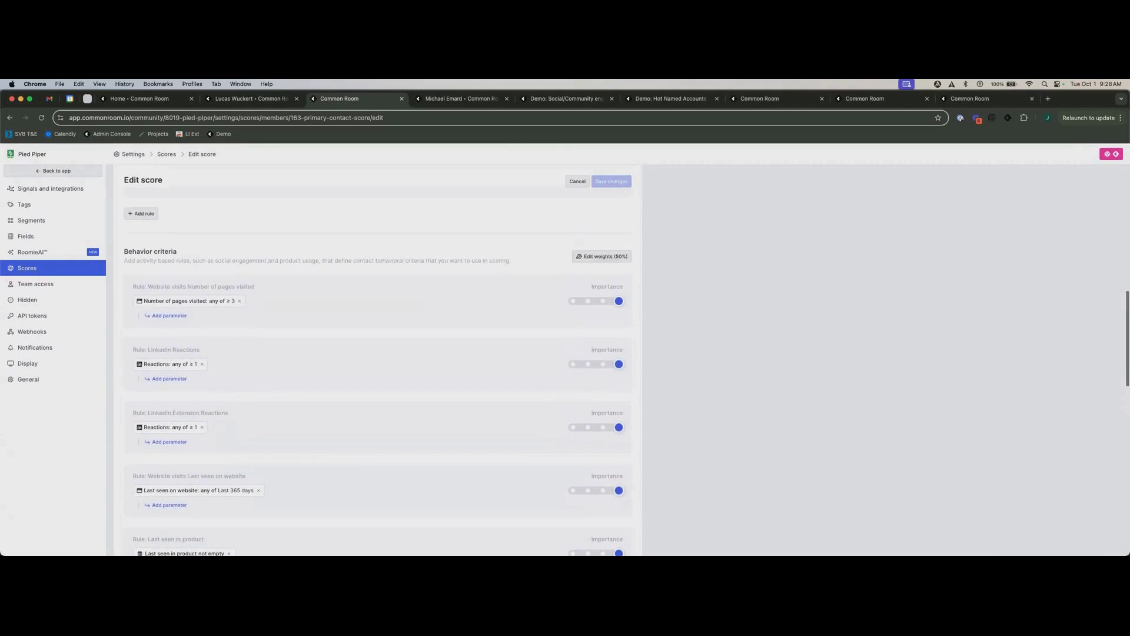
scroll(377, 354, "down", 1)
scroll(376, 353, "up", 10)
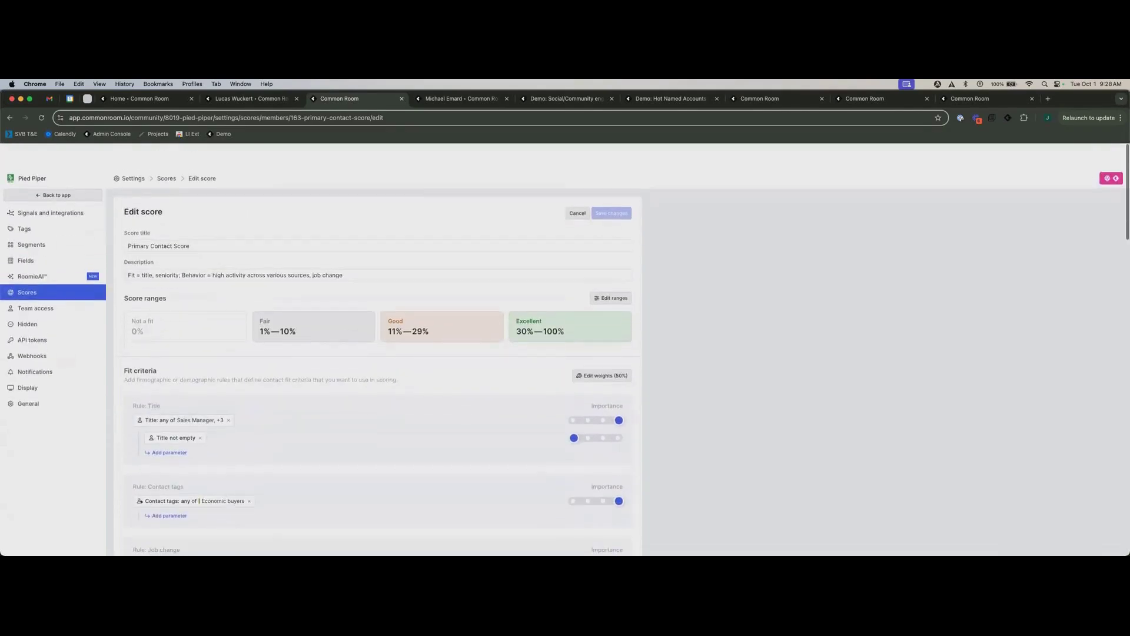
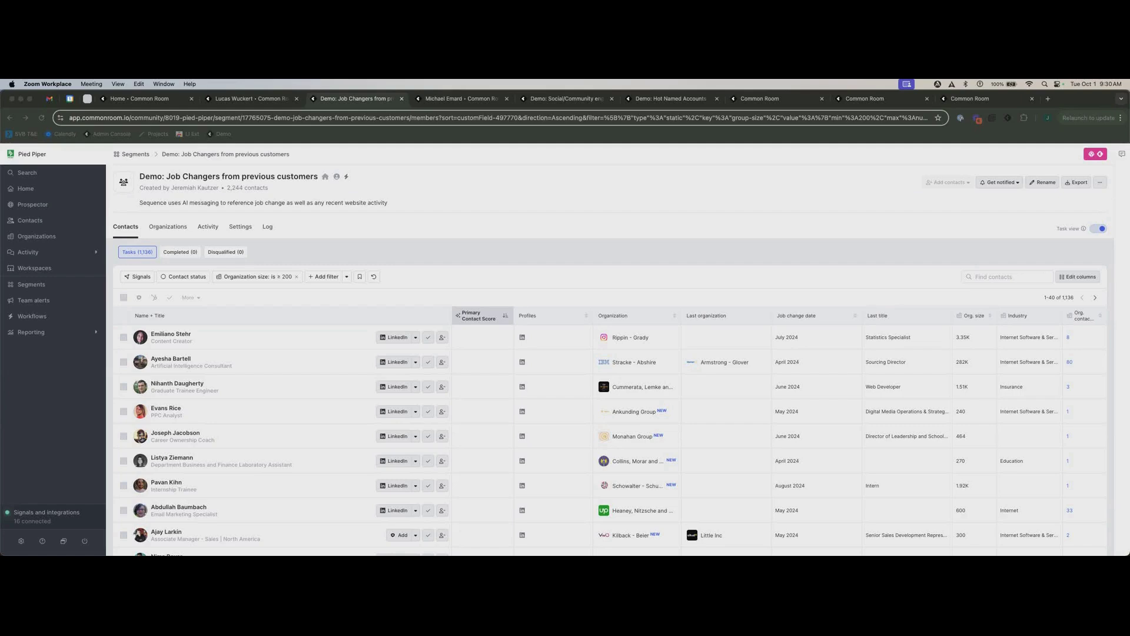
- Look down the job changers list, then return to the home page and find the Demo: Hot Named Accounts segment
scroll(618, 406, "down", 15)
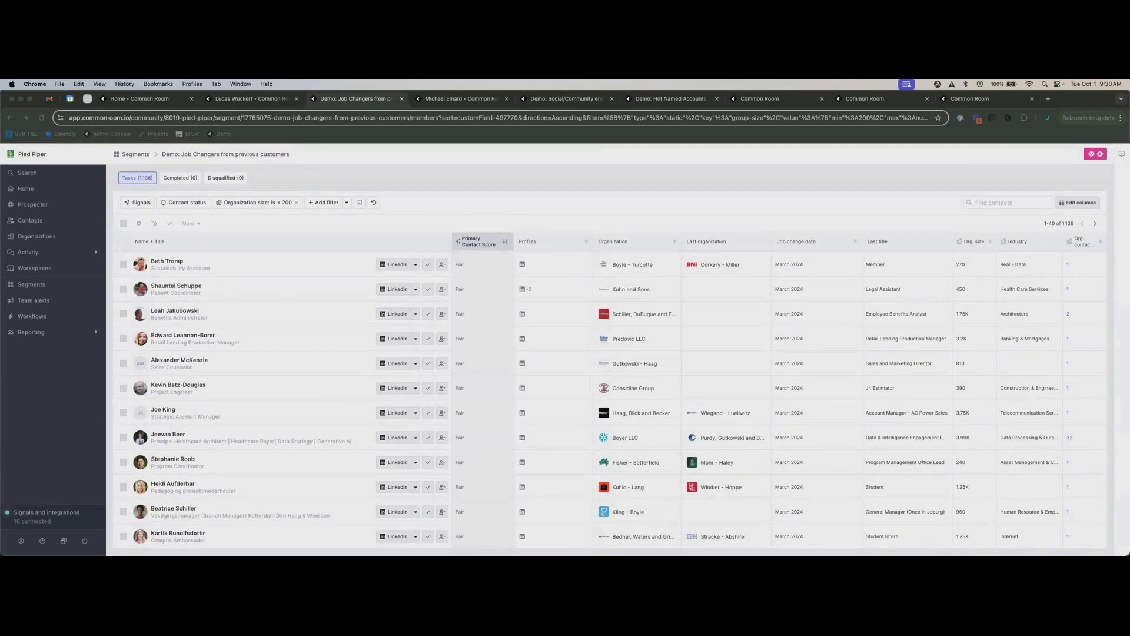
key("super+1")
scroll(618, 353, "down", 12)
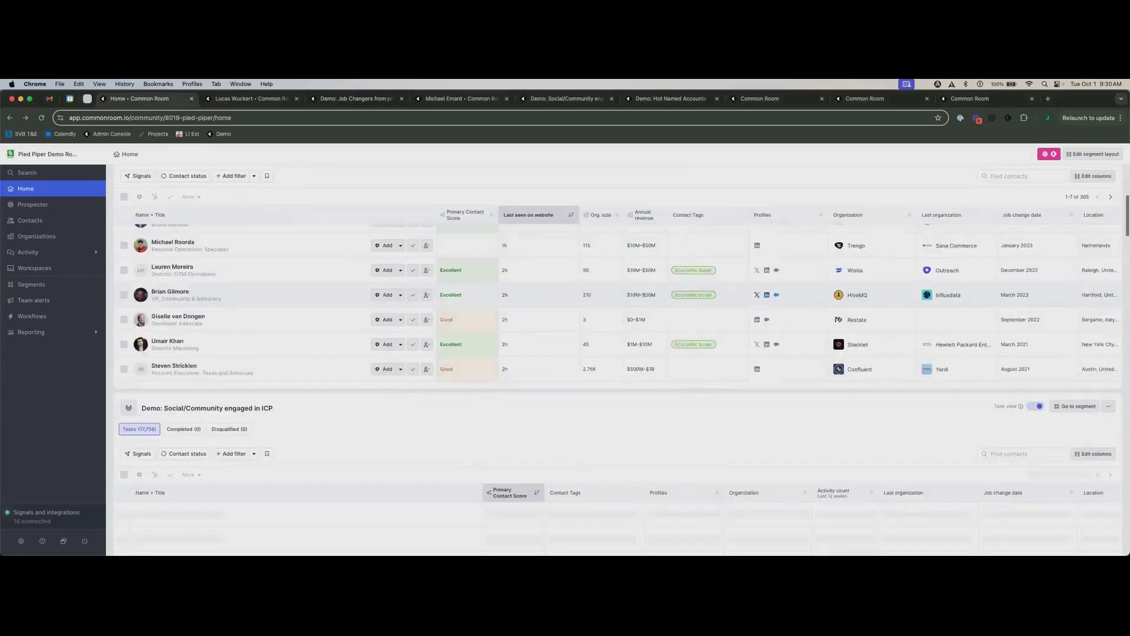
scroll(618, 353, "down", 5)
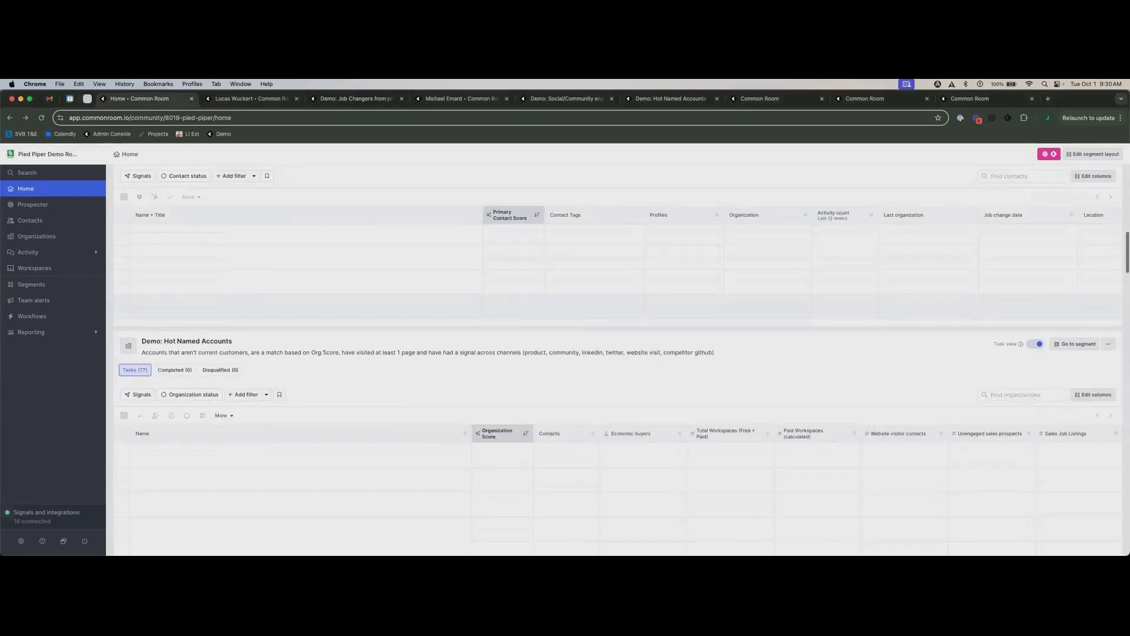
scroll(618, 353, "down", 1)
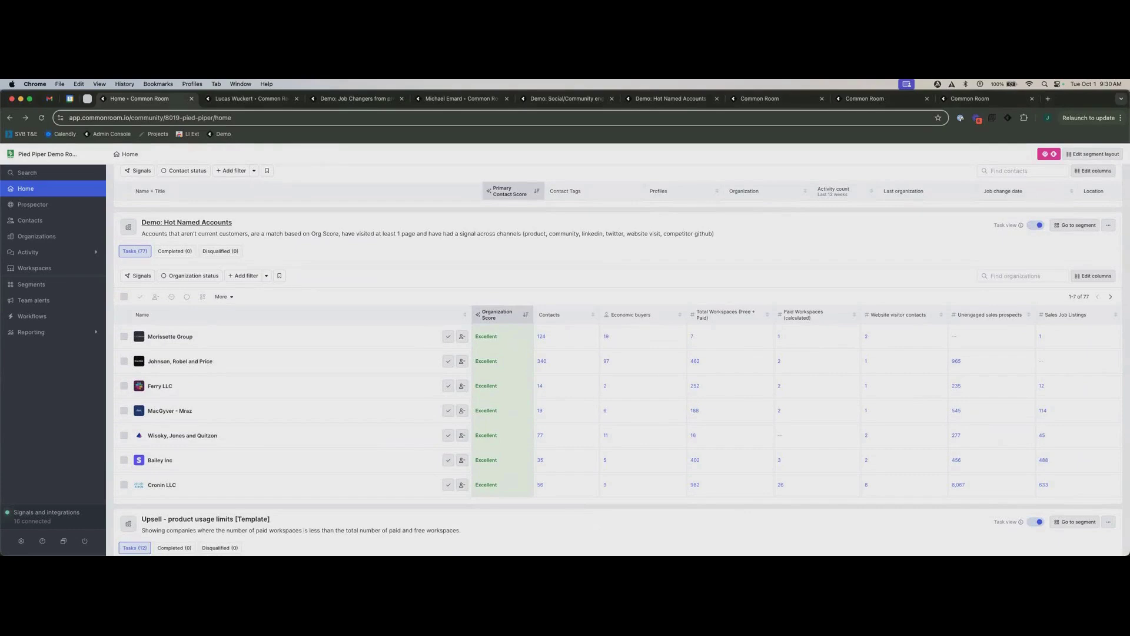
scroll(186, 224, "down", 2)
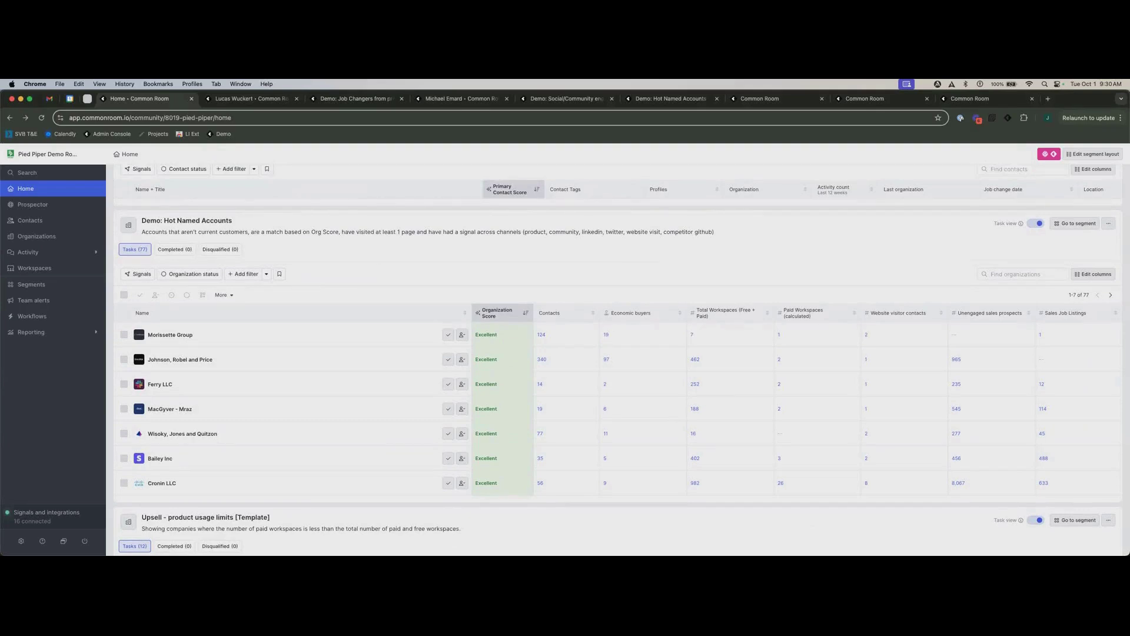
scroll(618, 353, "up", 1)
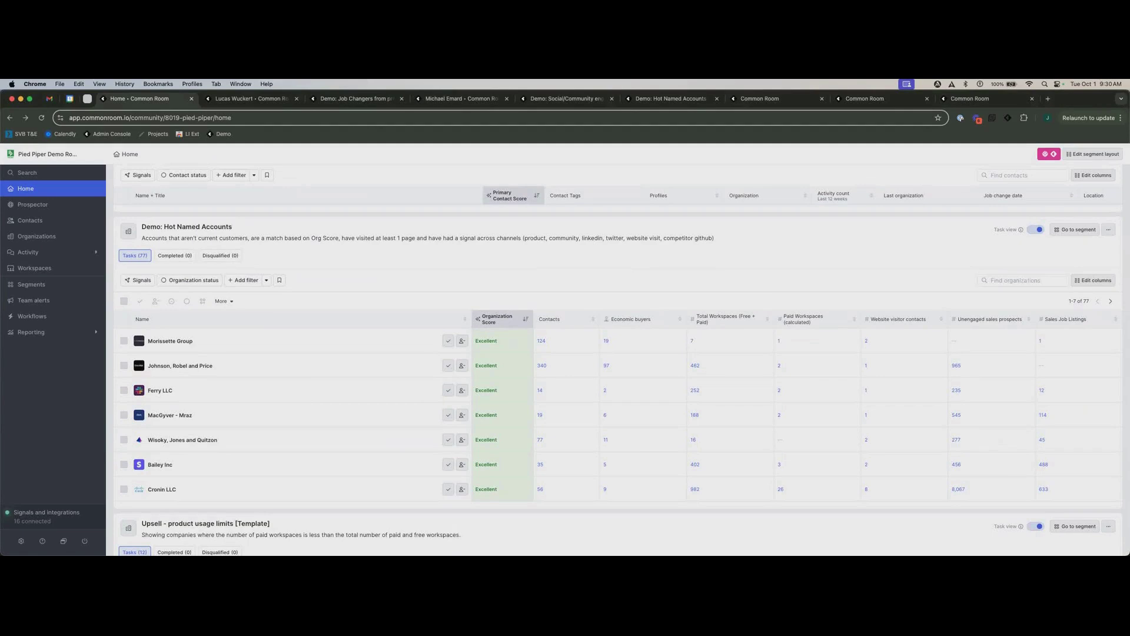
- View the Demo: Hot Named Accounts segment's auto-add/remove criteria and return to its scored organization list
left_click(671, 99)
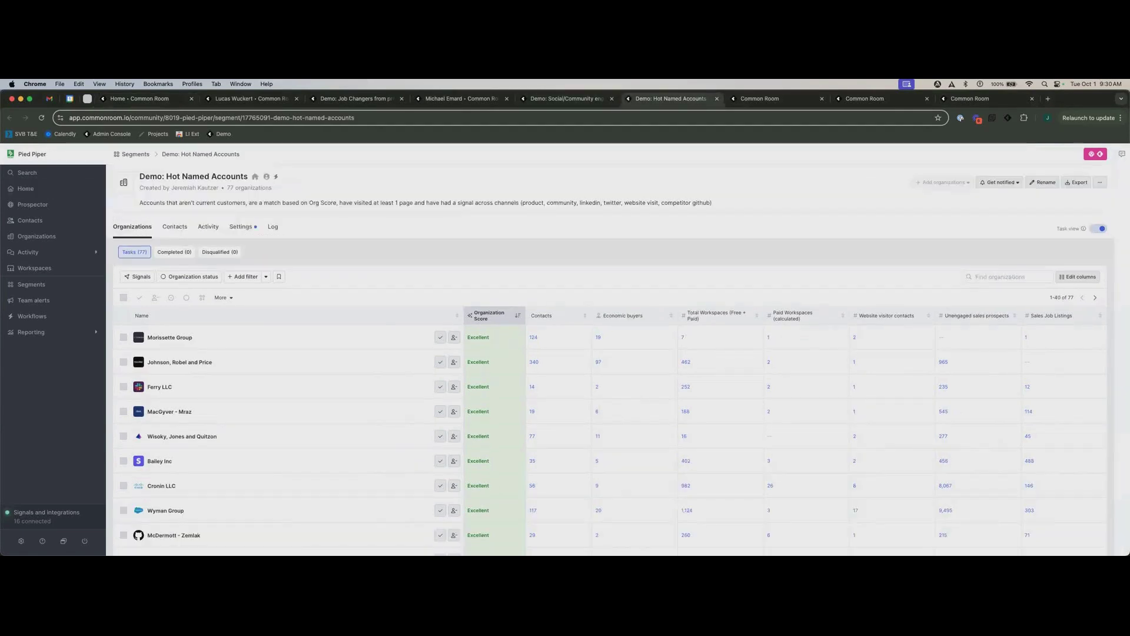
left_click(241, 227)
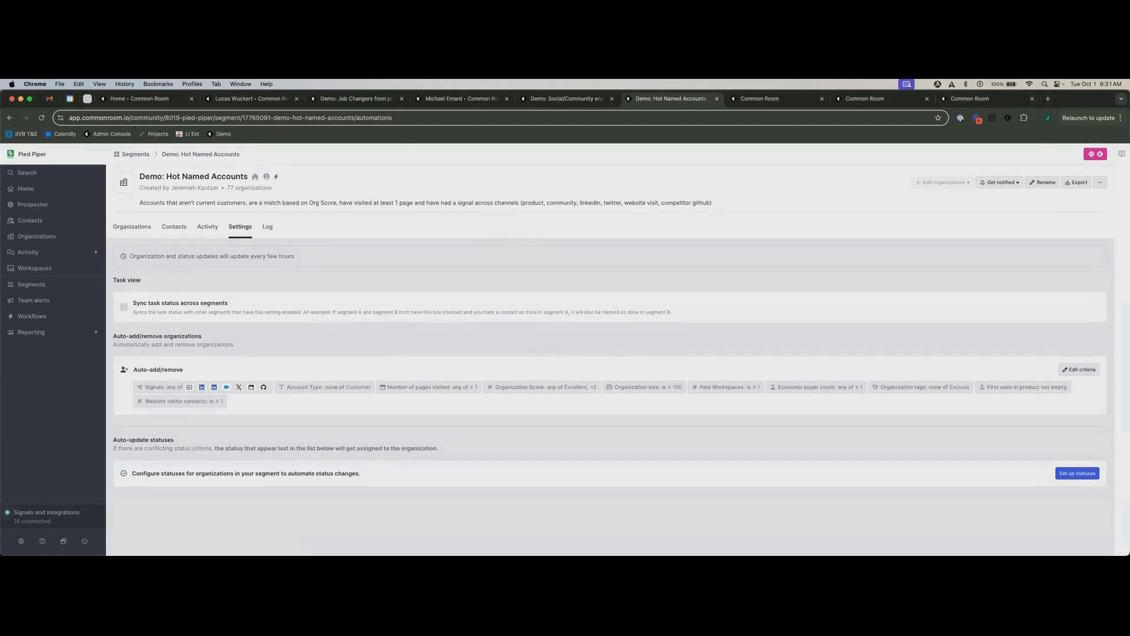
left_click(132, 227)
scroll(618, 377, "down", 2)
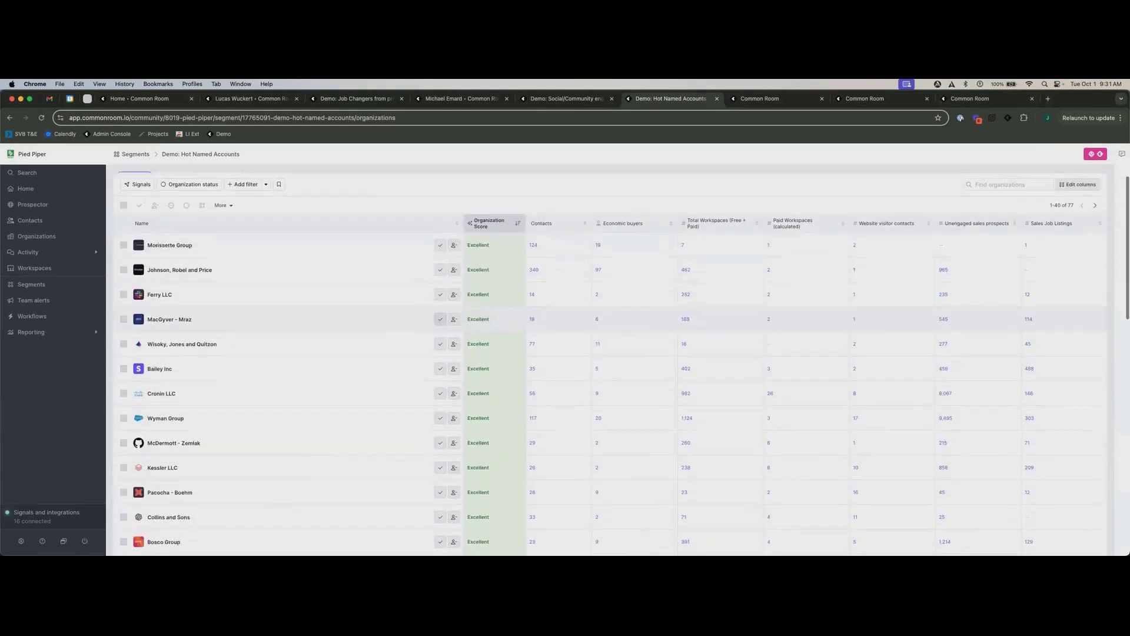
scroll(609, 361, "down", 1)
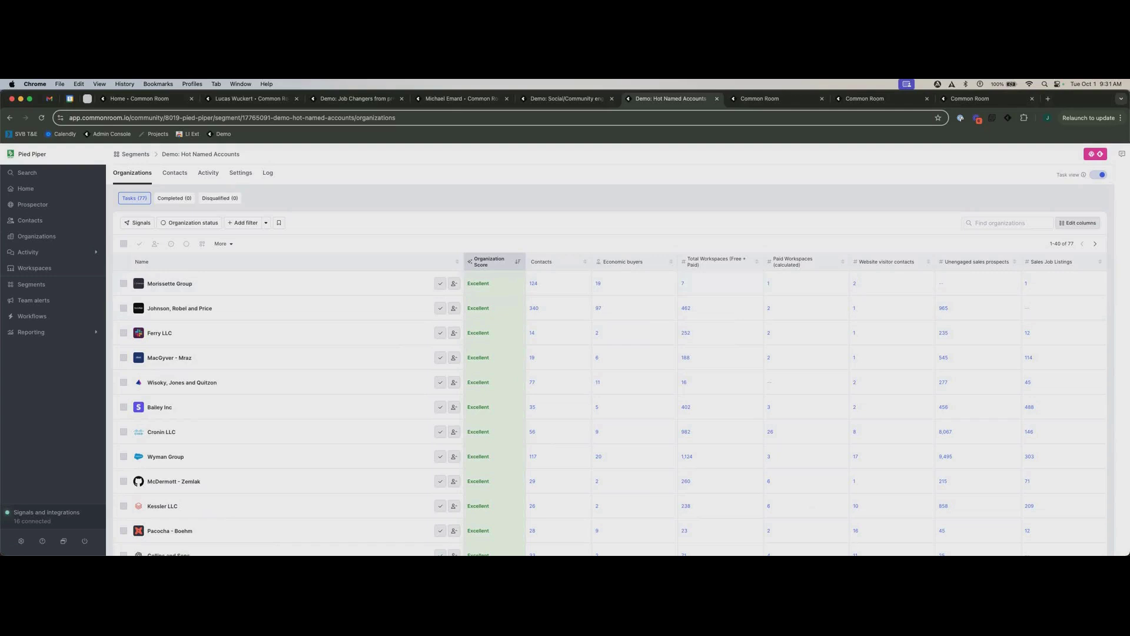
- Look through the contacts of Morissette Group, the first organization in the segment, and close its details
left_click(533, 283)
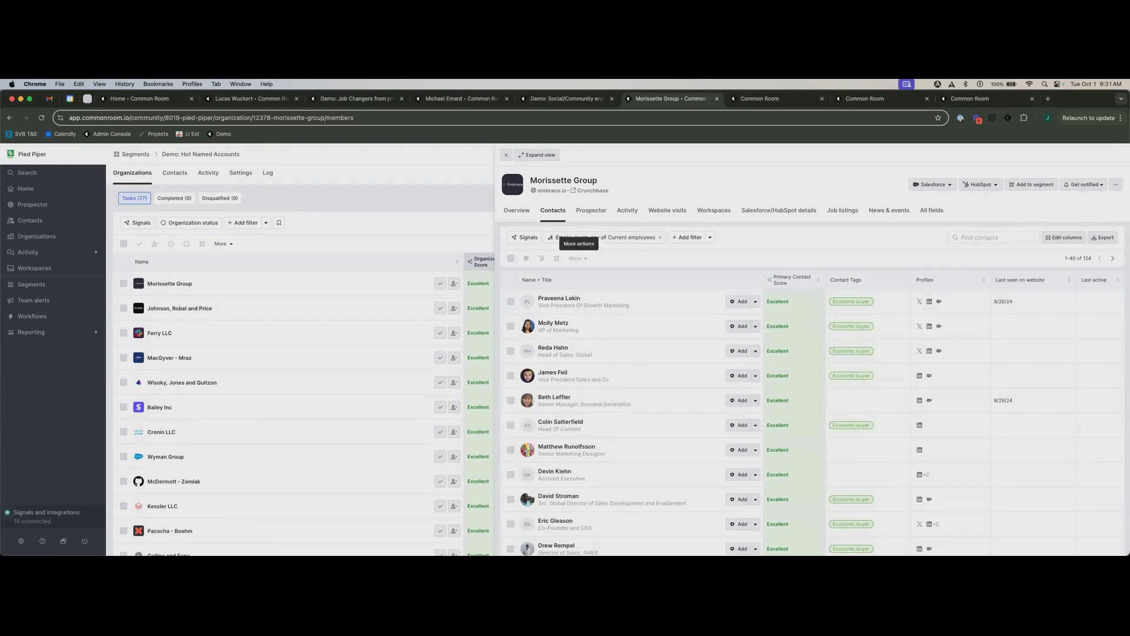
scroll(812, 353, "down", 5)
scroll(812, 353, "up", 5)
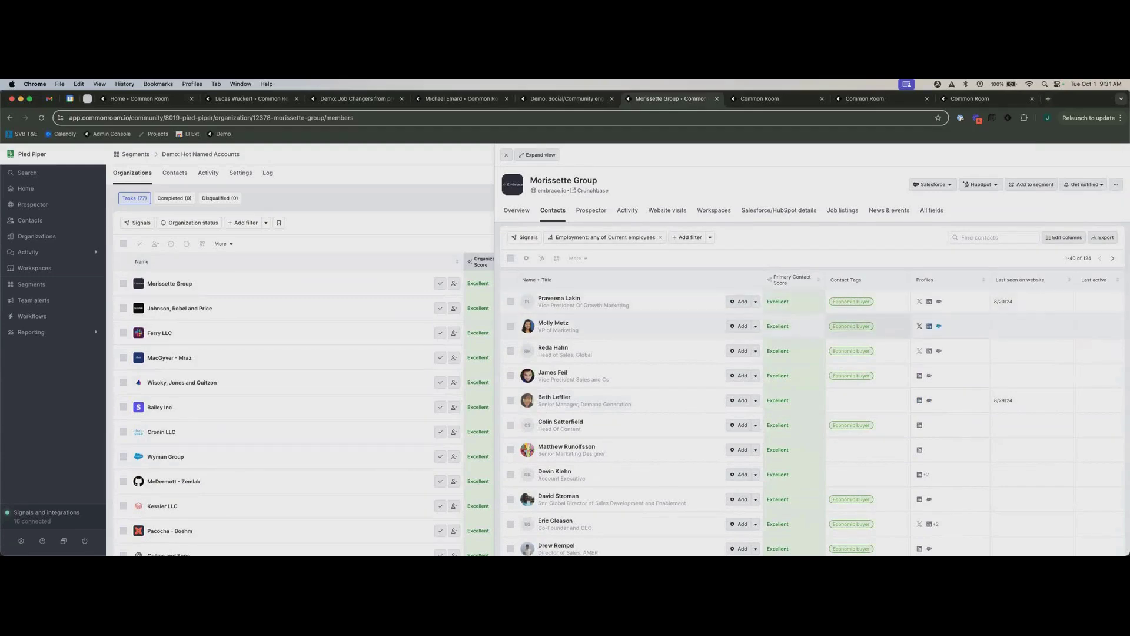
left_click(506, 155)
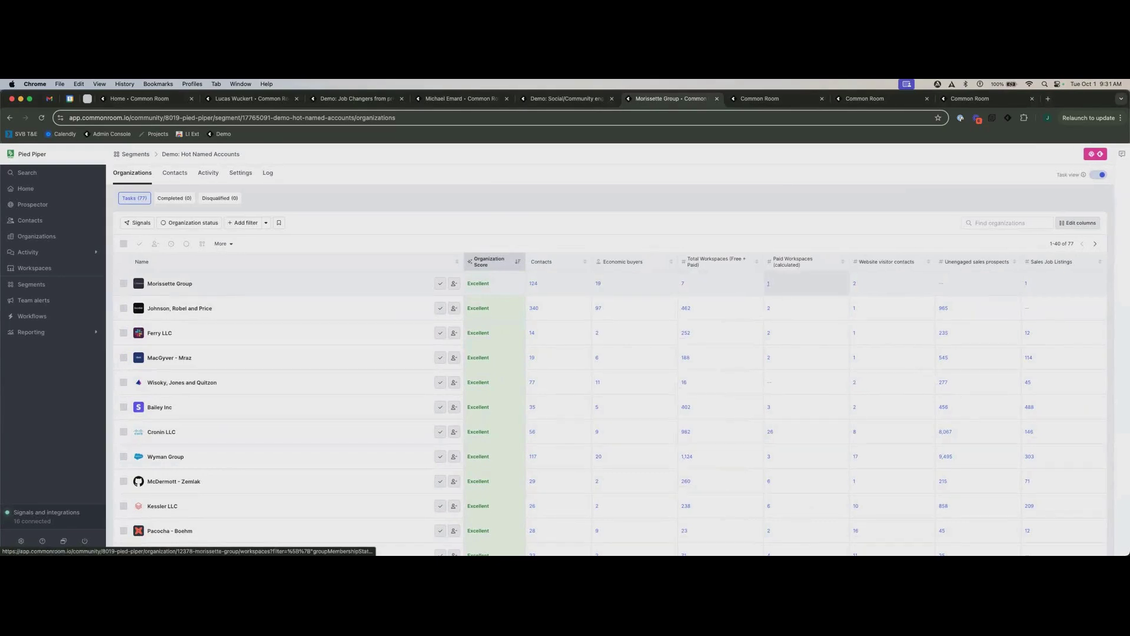
- View Morissette Group's website visitor contacts and its sales job listings, closing the organization's details after each
left_click(854, 283)
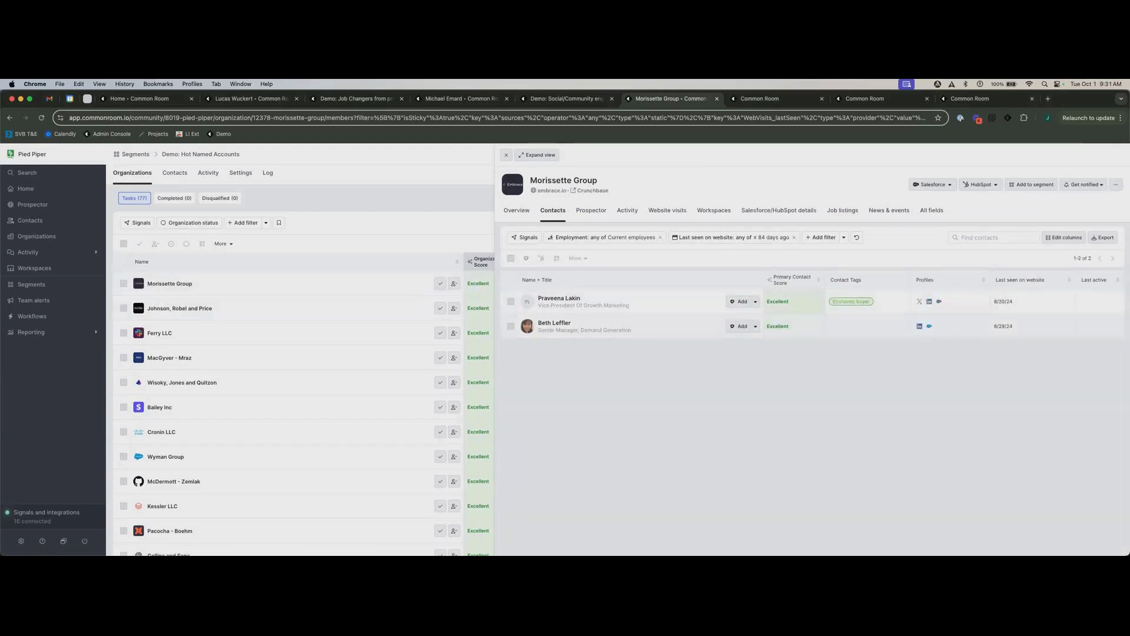
left_click(507, 155)
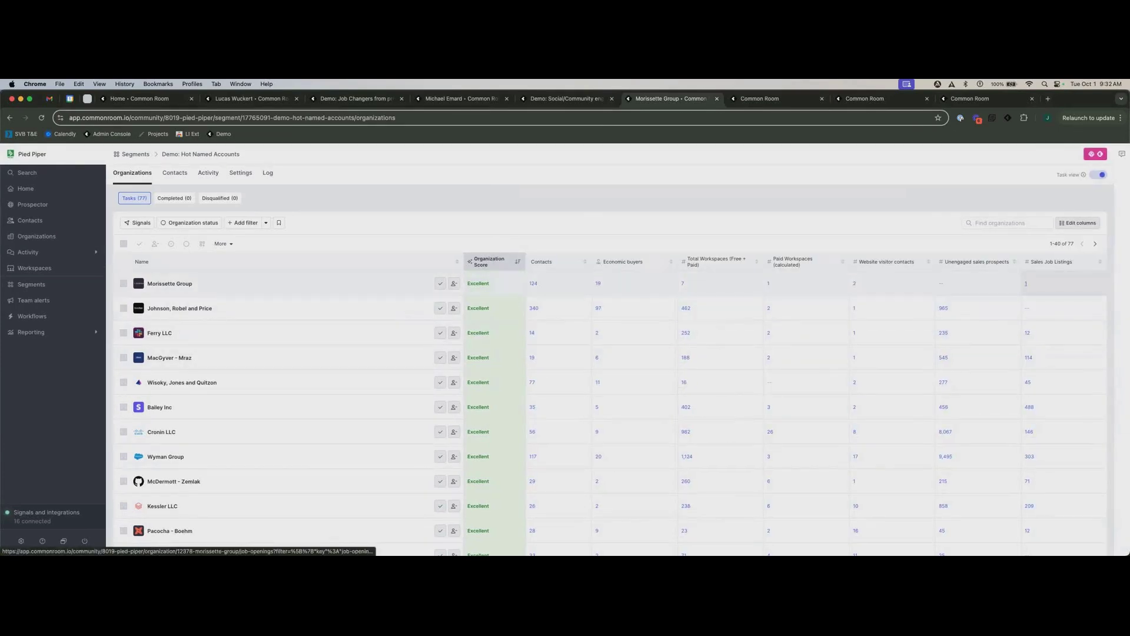
left_click(1026, 283)
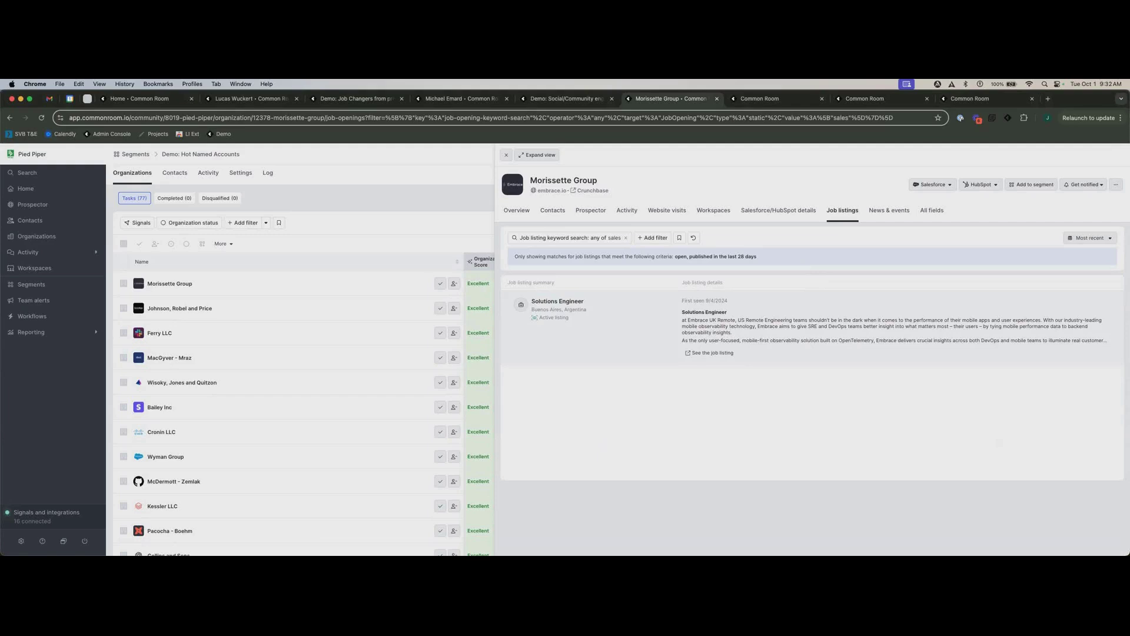
left_click(505, 155)
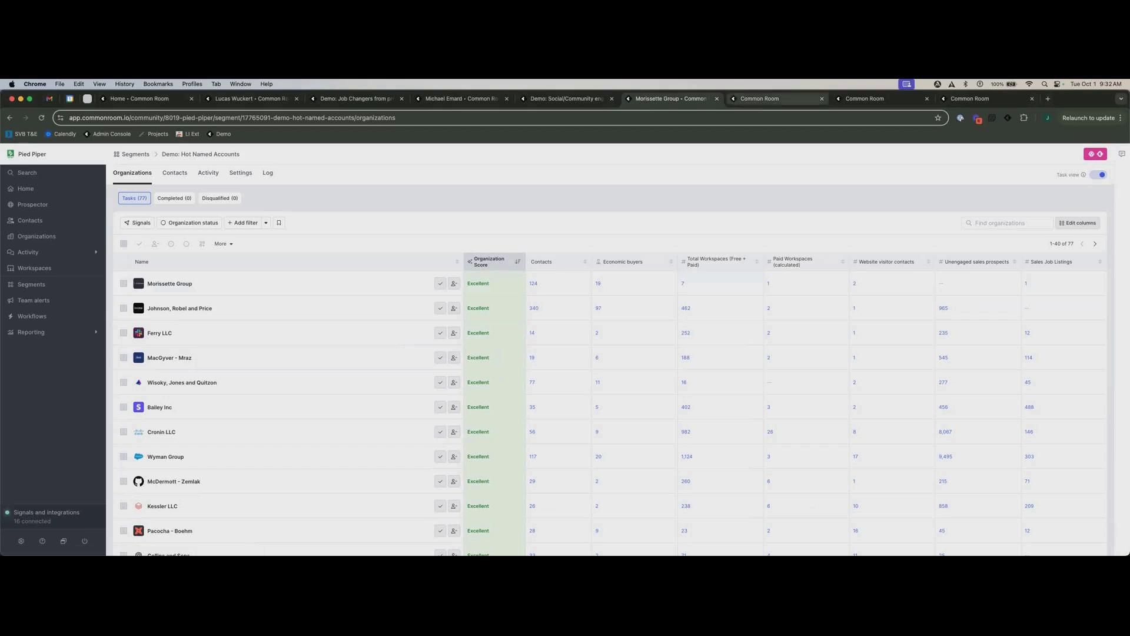
- Examine the Automate prospecting workflow's schedule, Demo: Hot Named Accounts criteria and Prospector contact filters
left_click(765, 98)
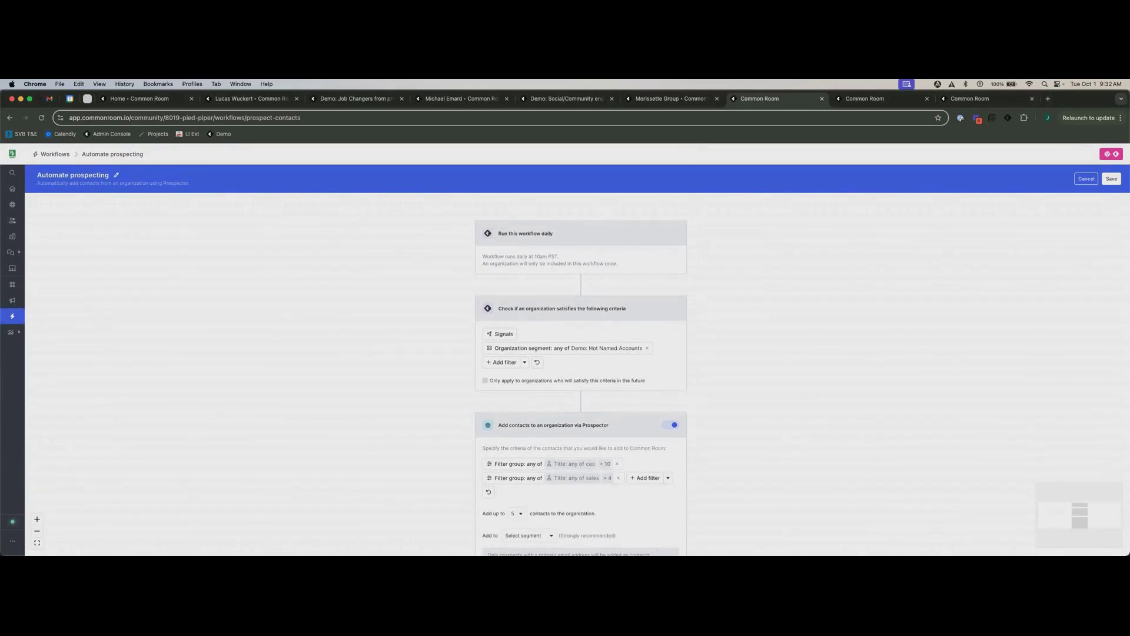
scroll(581, 379, "down", 1)
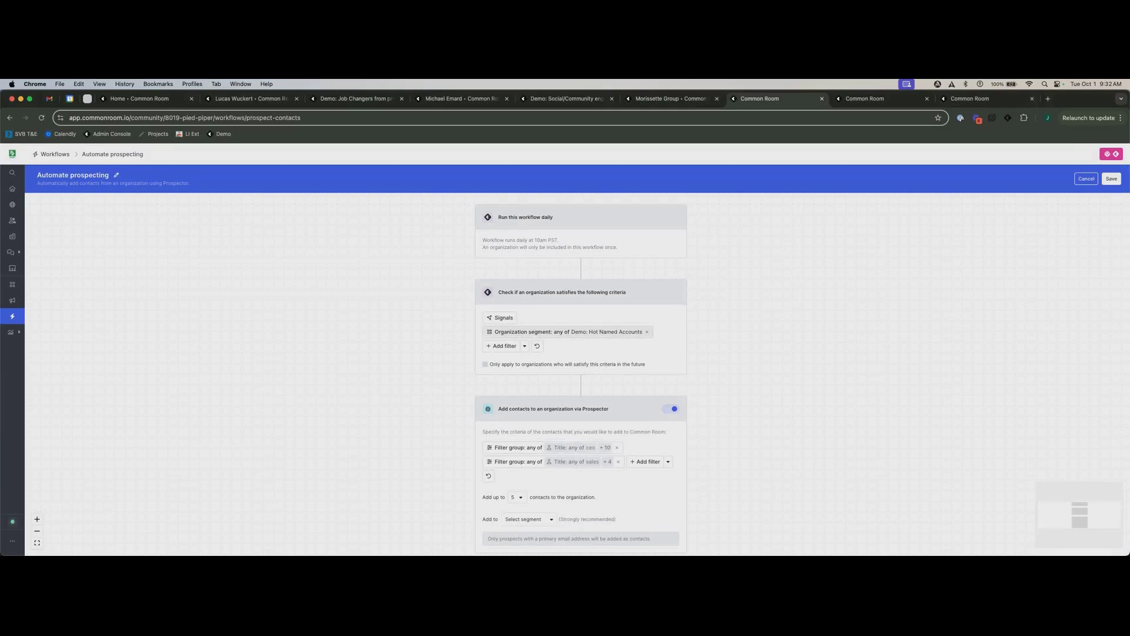
scroll(581, 376, "down", 5)
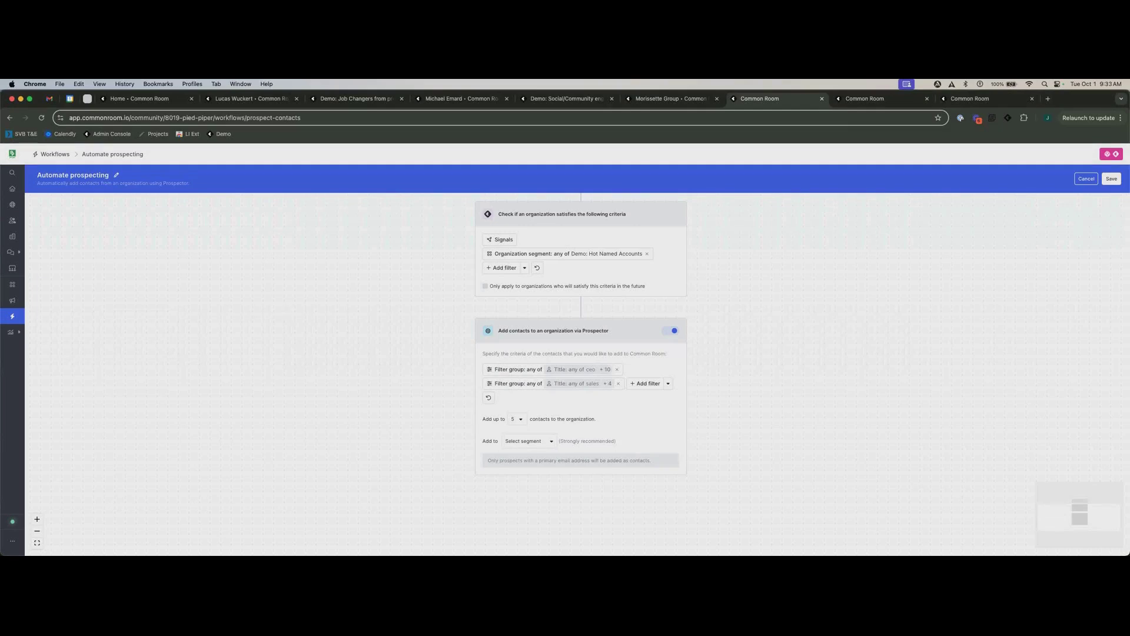
scroll(581, 371, "up", 5)
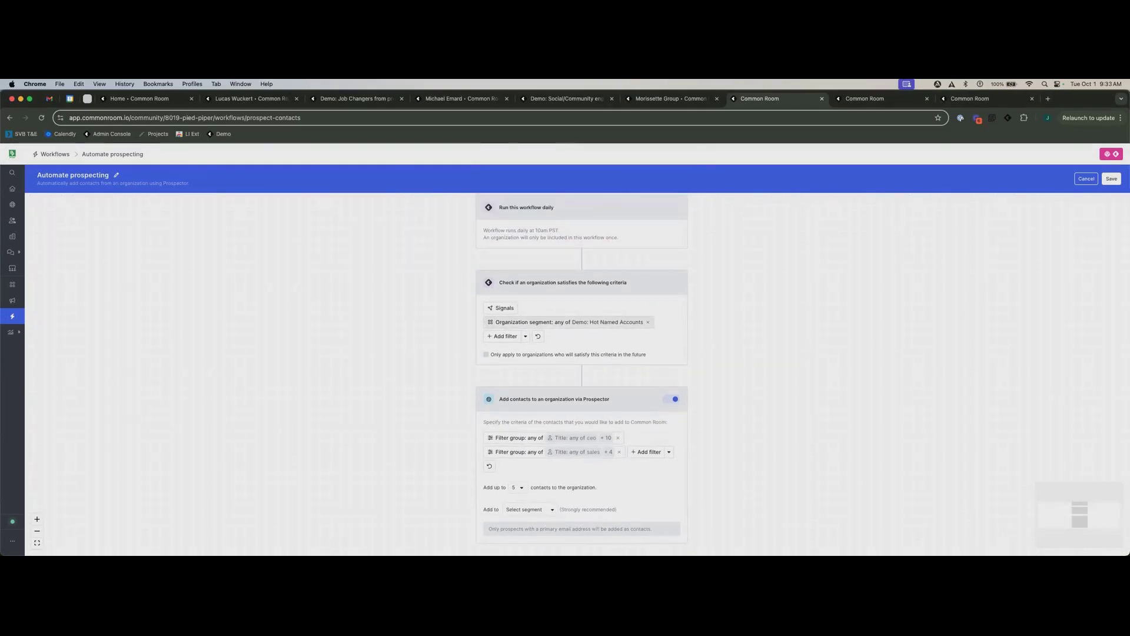
scroll(581, 371, "up", 2)
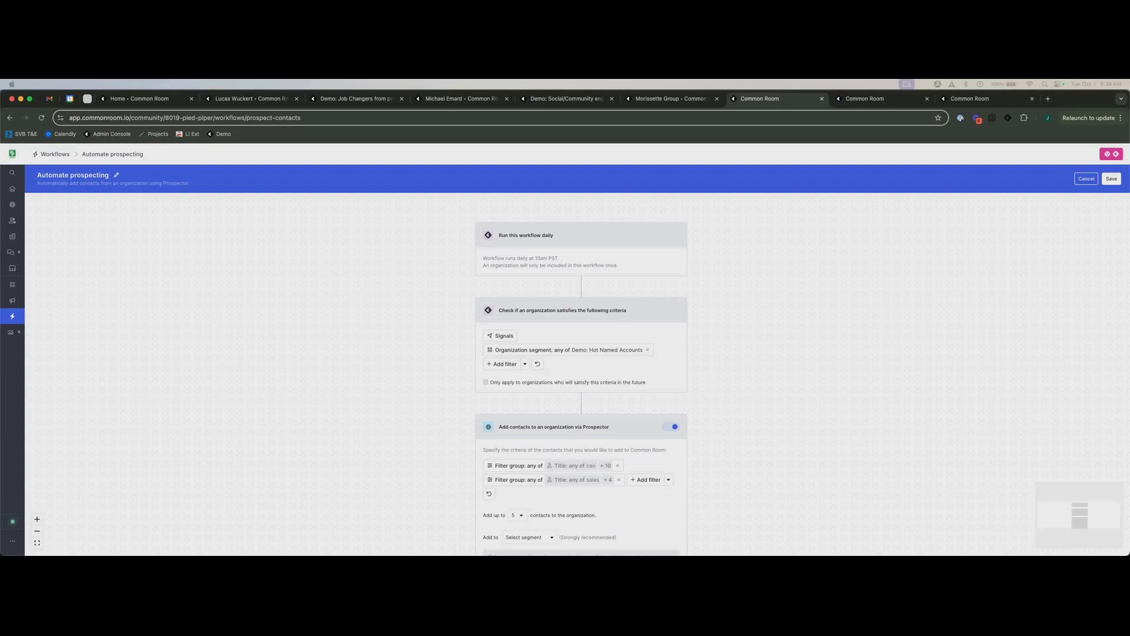
- Return to the home page and find the Demo: Pricing page visits - Last 28 Days segment
left_click(139, 99)
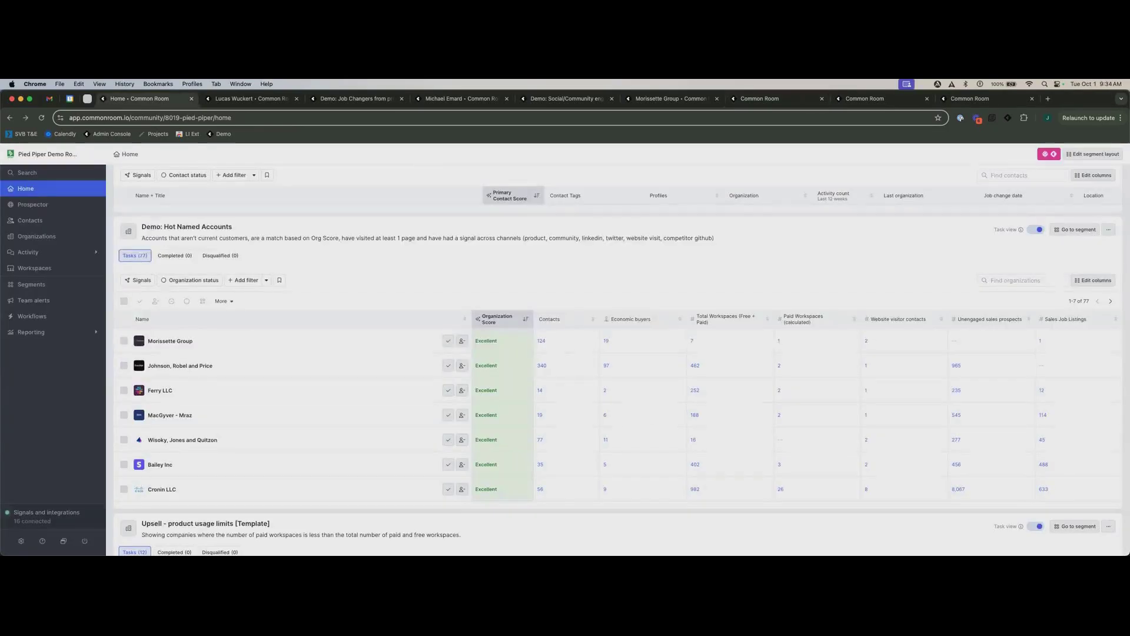
scroll(618, 247, "up", 3)
scroll(618, 359, "up", 6)
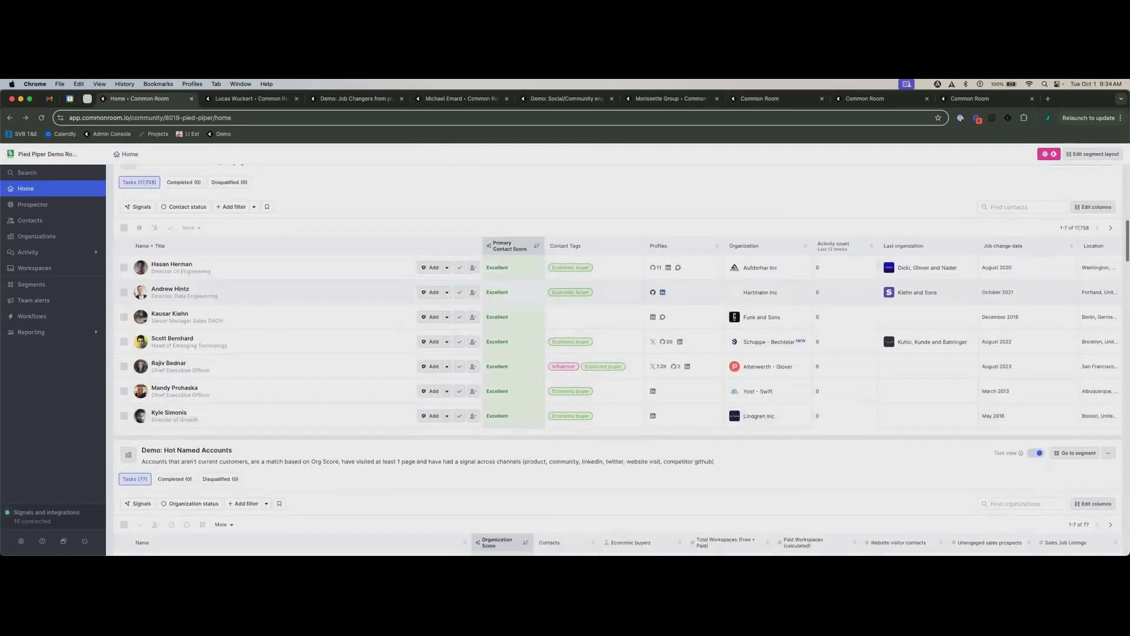
scroll(618, 359, "up", 7)
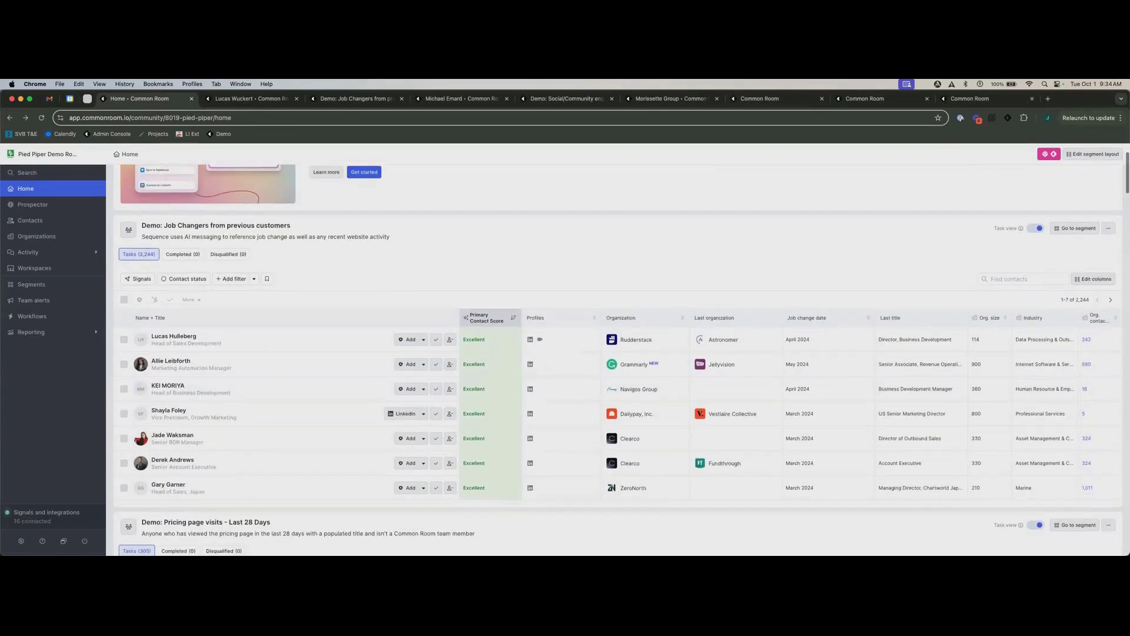
scroll(618, 360, "down", 6)
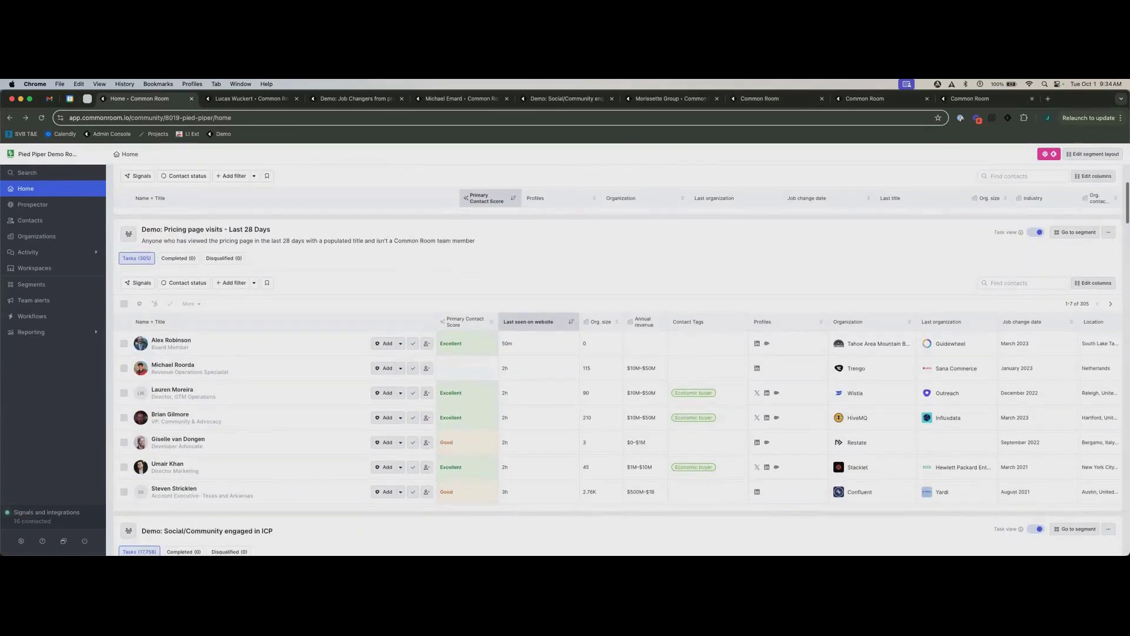
scroll(622, 360, "down", 1)
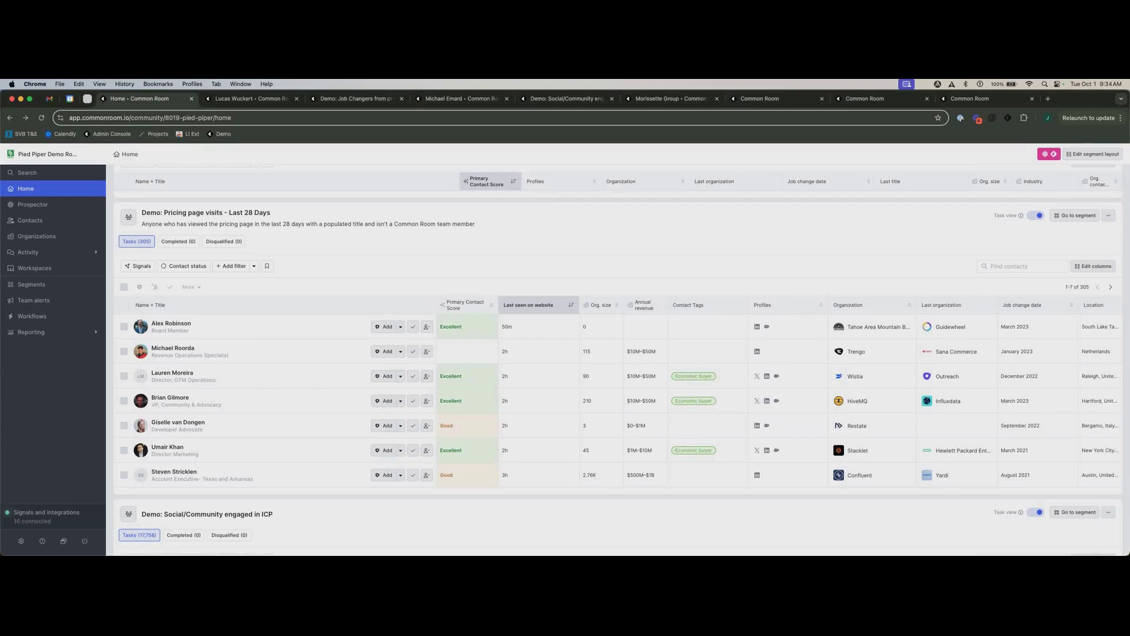
- Look over the pricing page visitors' contact scores, last website visits, contact tags and organizations
scroll(206, 213, "down", 1)
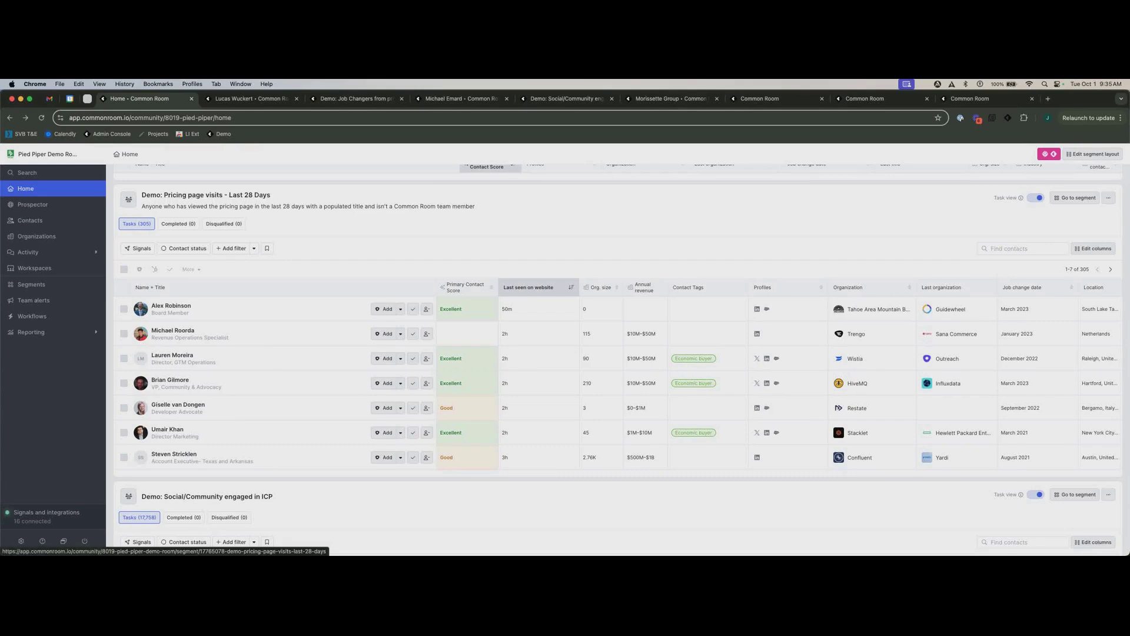
scroll(206, 195, "down", 1)
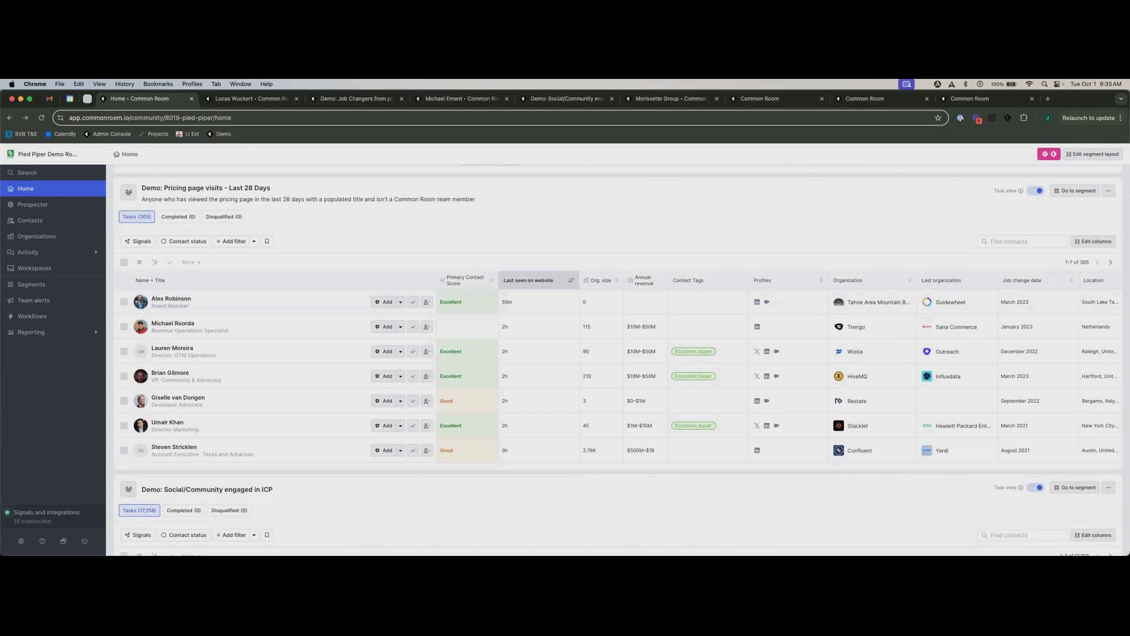
mouse_move(462, 302)
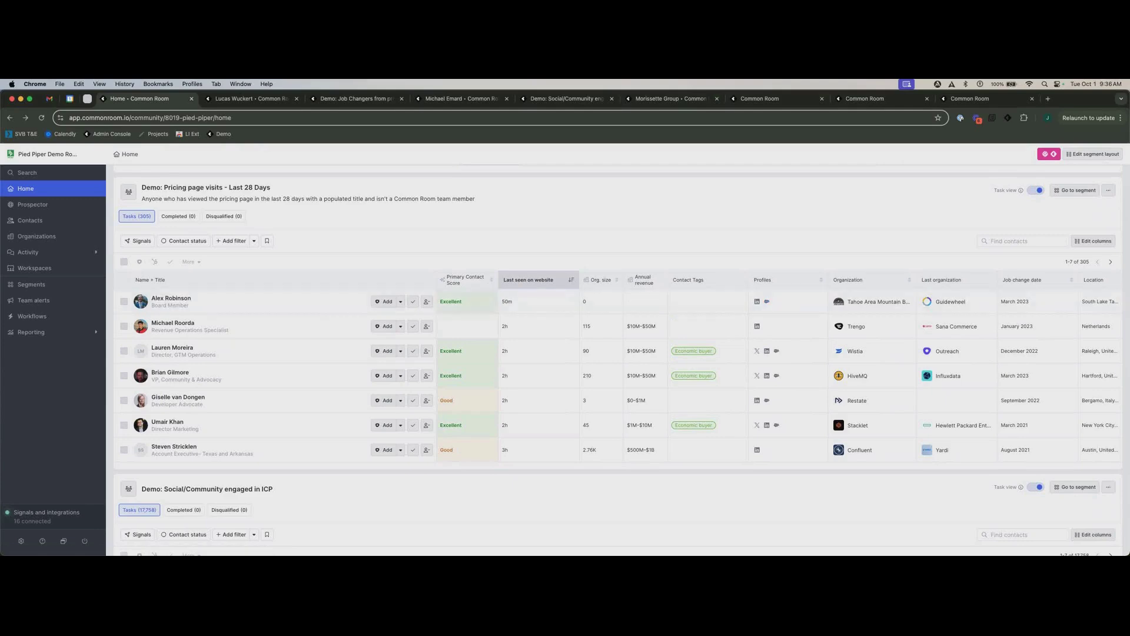
scroll(618, 354, "down", 1)
scroll(618, 361, "up", 1)
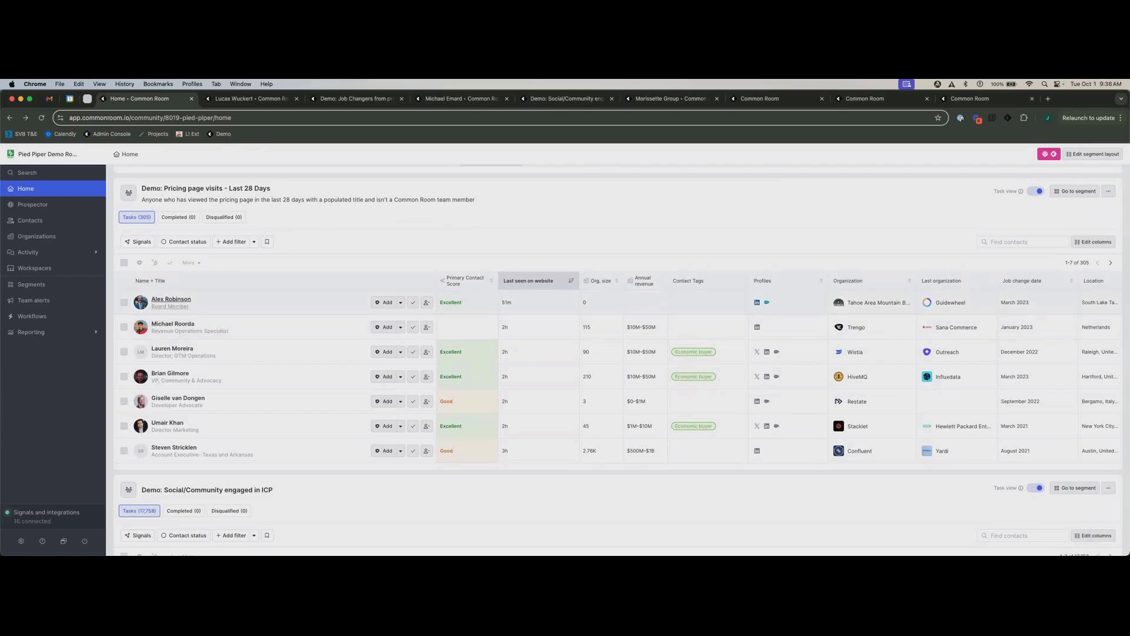
scroll(618, 360, "down", 1)
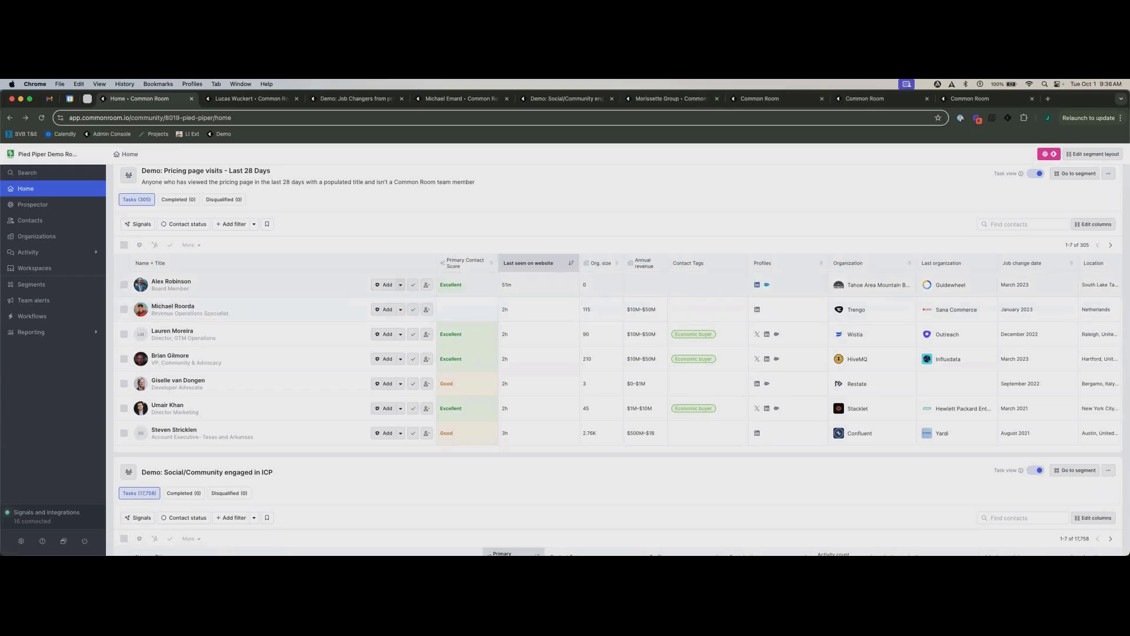
- View the outreach actions available for the first pricing page visitor and close the list without choosing one
left_click(400, 284)
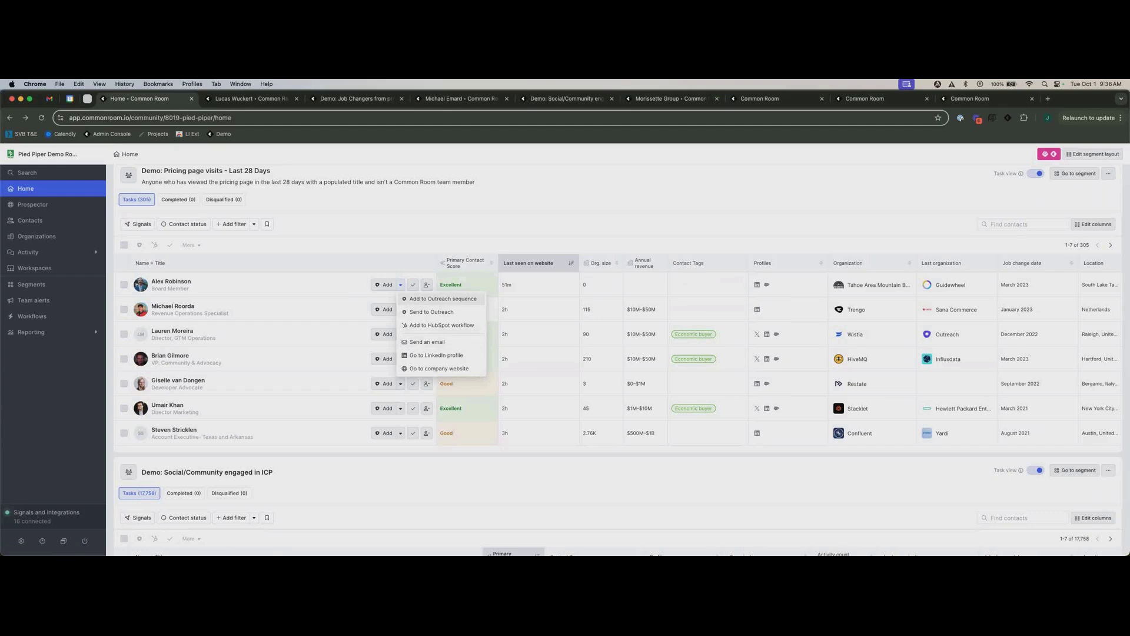
key("Escape")
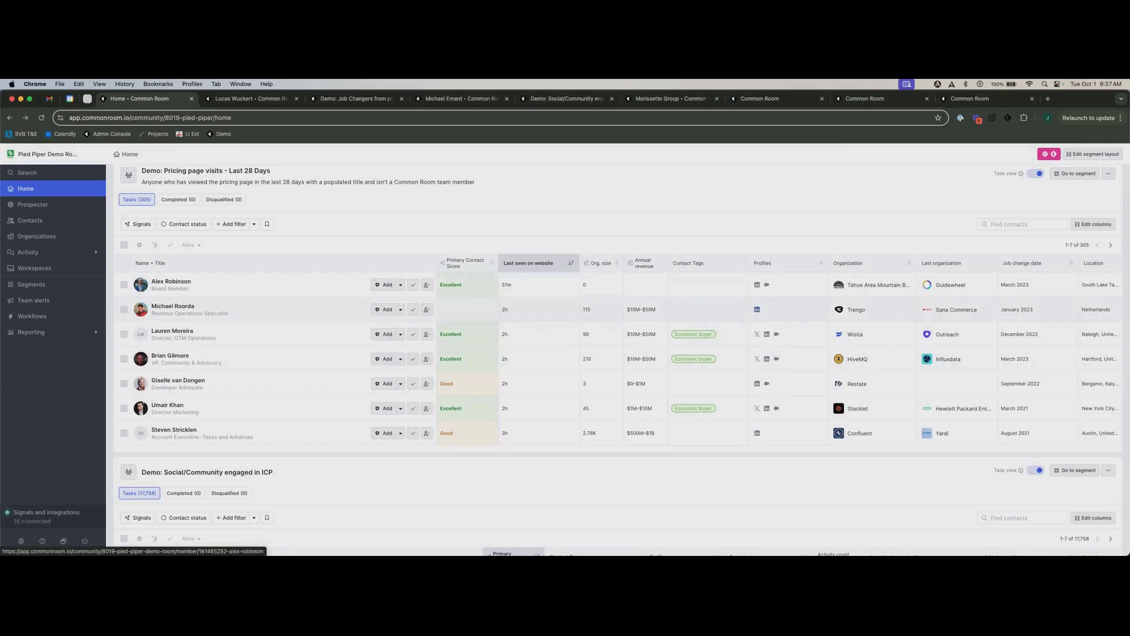
scroll(622, 360, "down", 1)
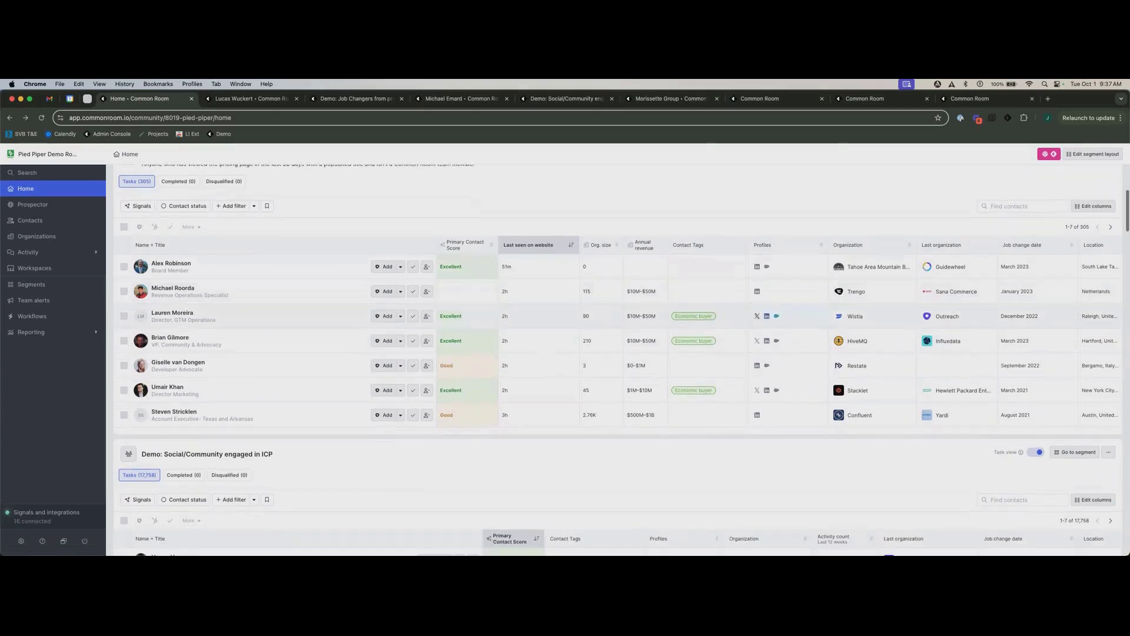
- View the Automate prospecting workflow, followed by the Add to Outreach sequence workflow for job changers from previous customers
left_click(759, 98)
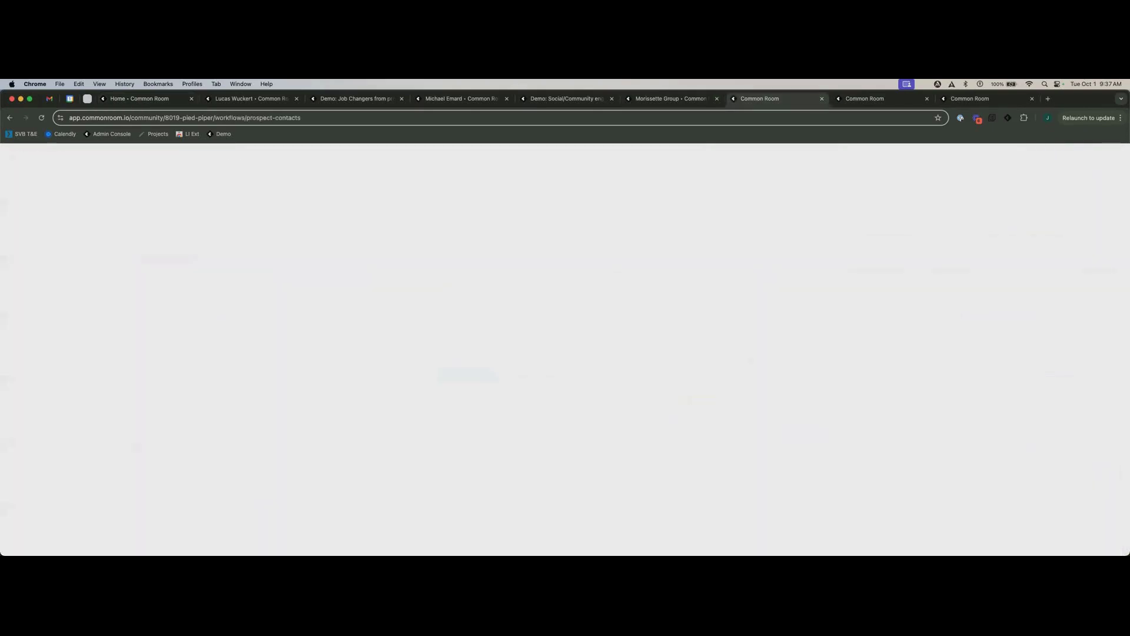
scroll(582, 376, "down", 1)
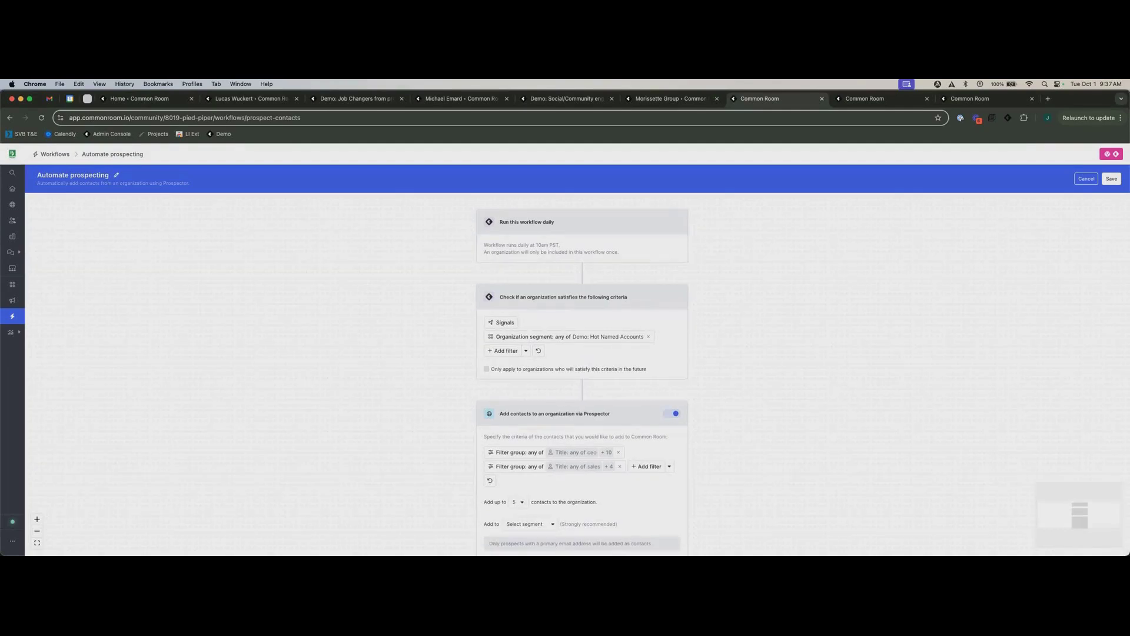
left_click(865, 98)
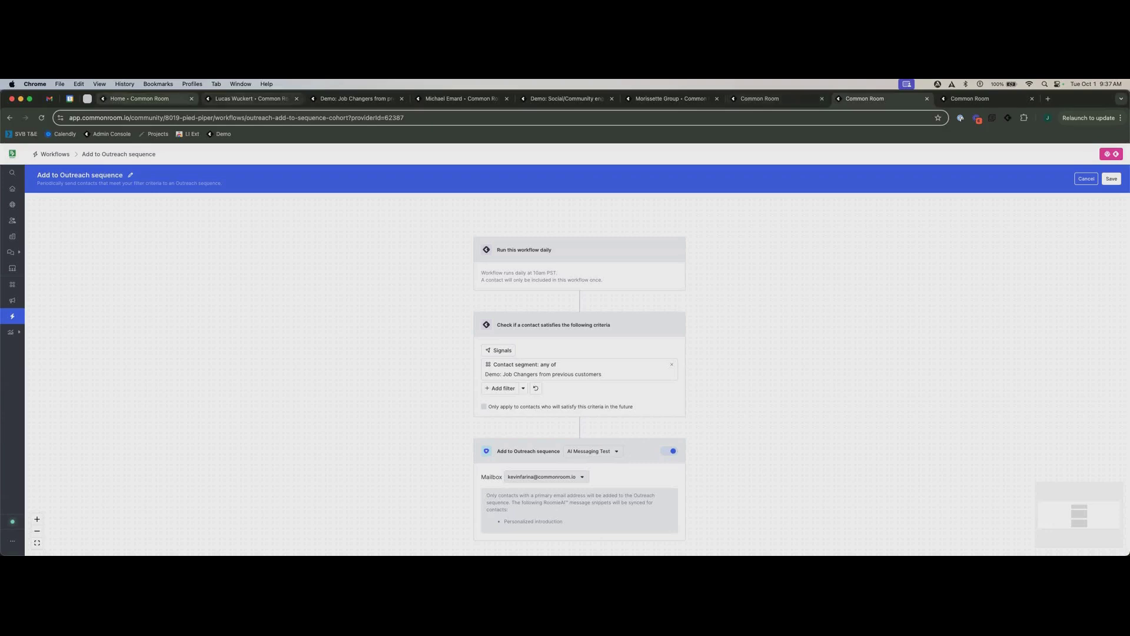
- Go back to the home page and look over the job changers and pricing page visits segments
left_click(147, 98)
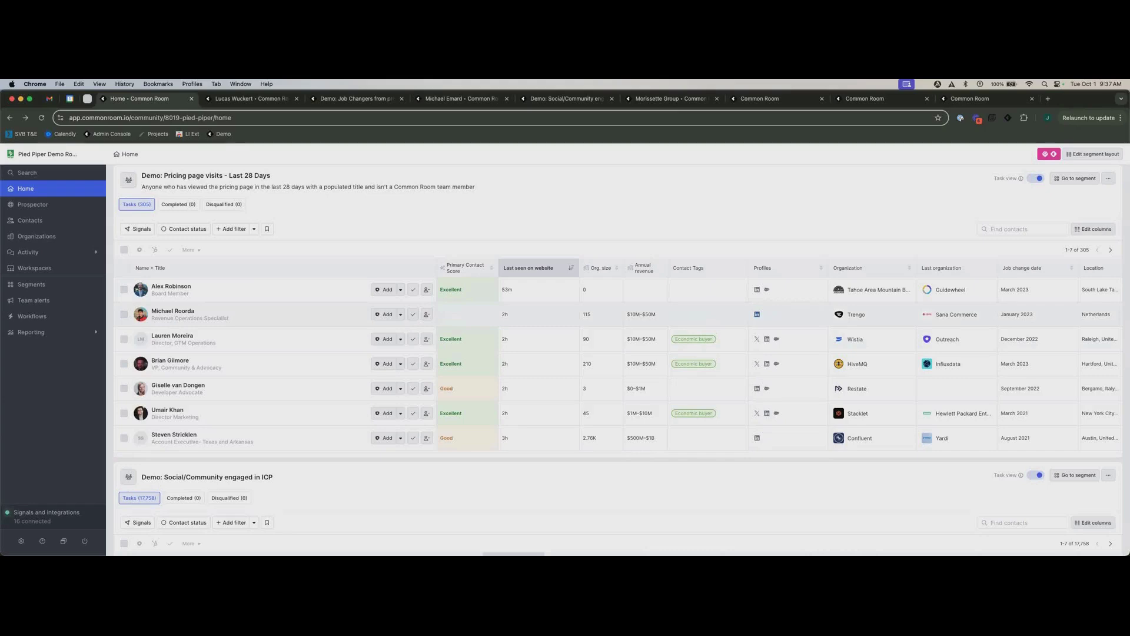
scroll(617, 390, "up", 10)
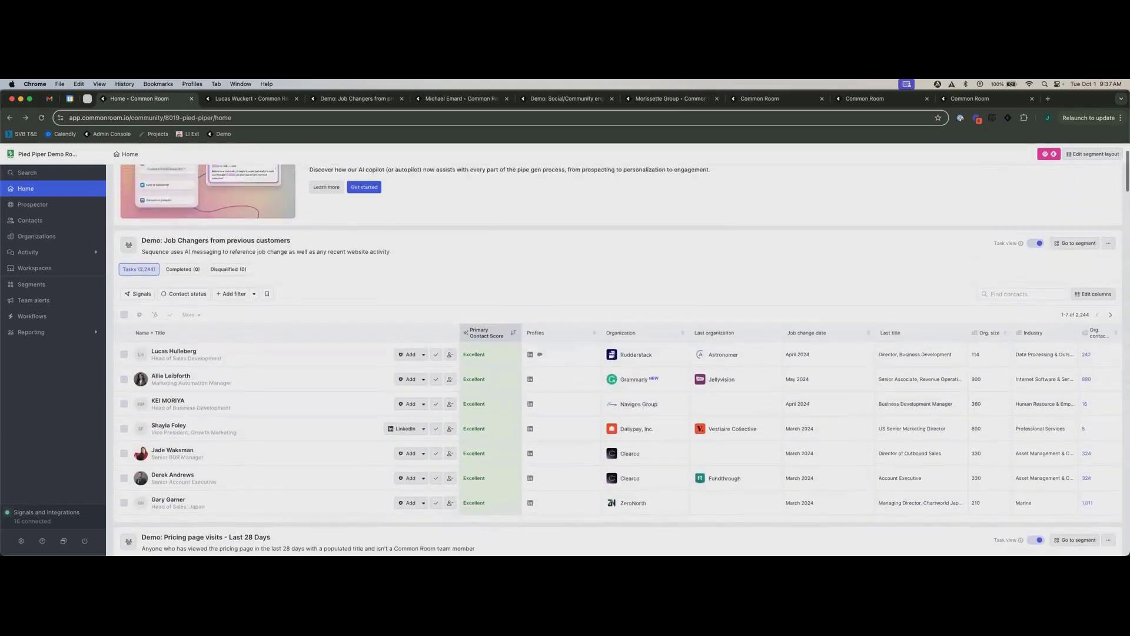
scroll(616, 390, "down", 6)
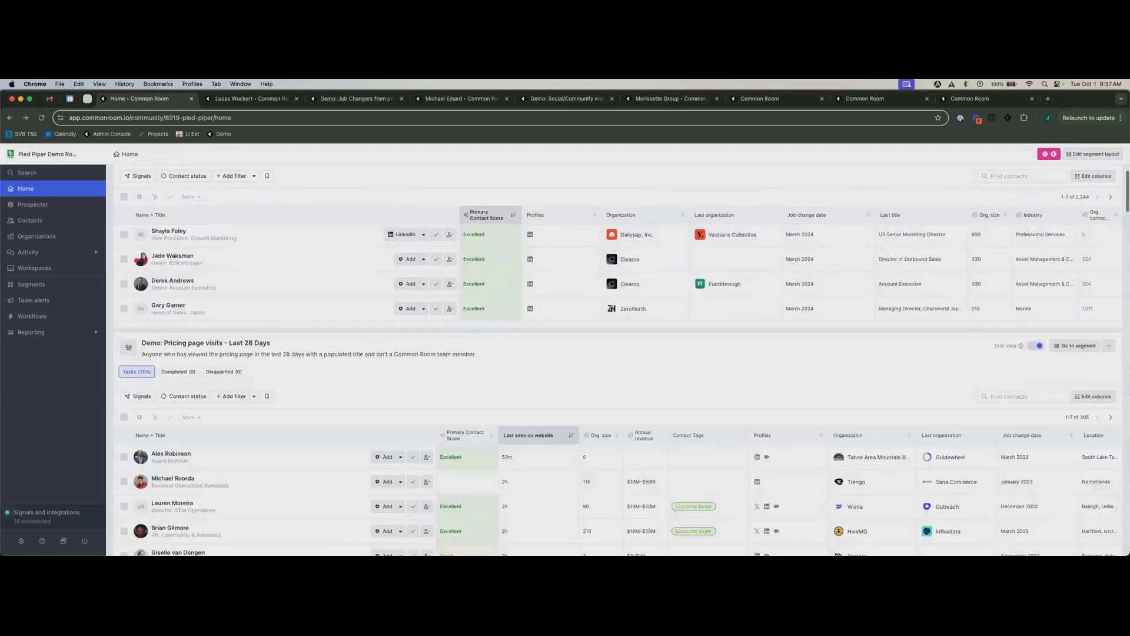
scroll(617, 390, "down", 1)
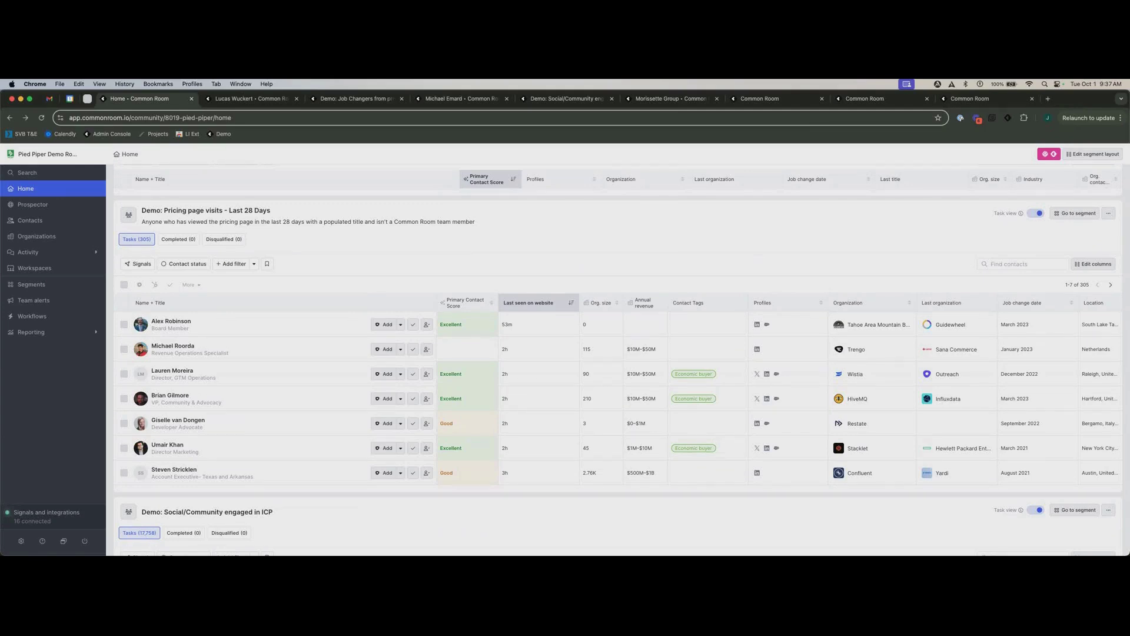
- Compare the criteria and actions of the Automate prospecting and Add to Outreach sequence workflows, and return to the home page
left_click(765, 99)
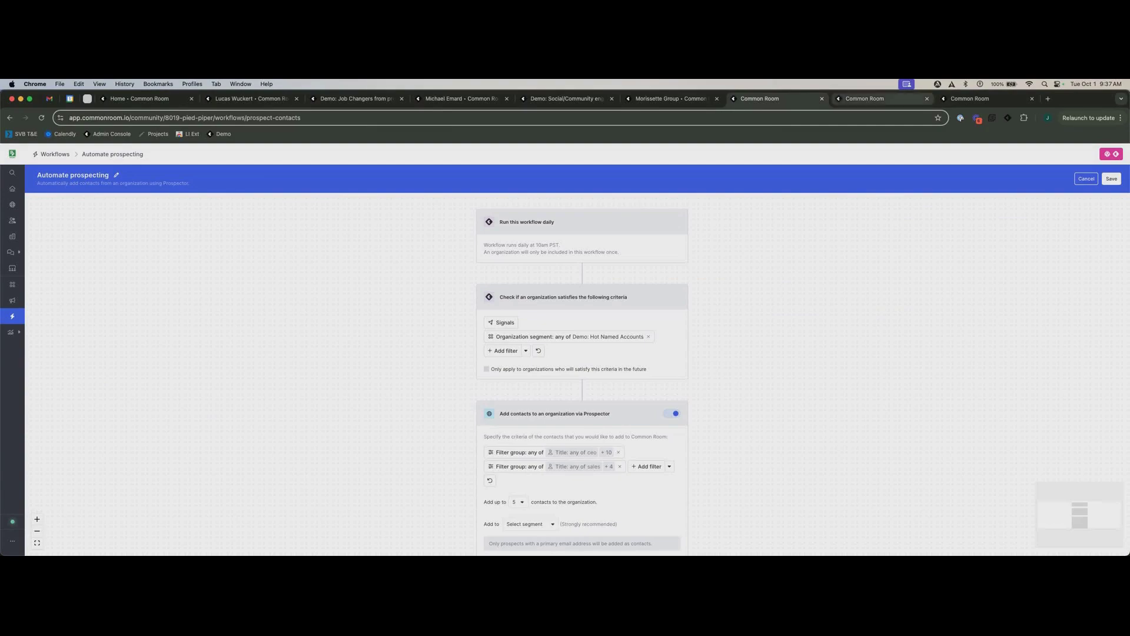
left_click(871, 98)
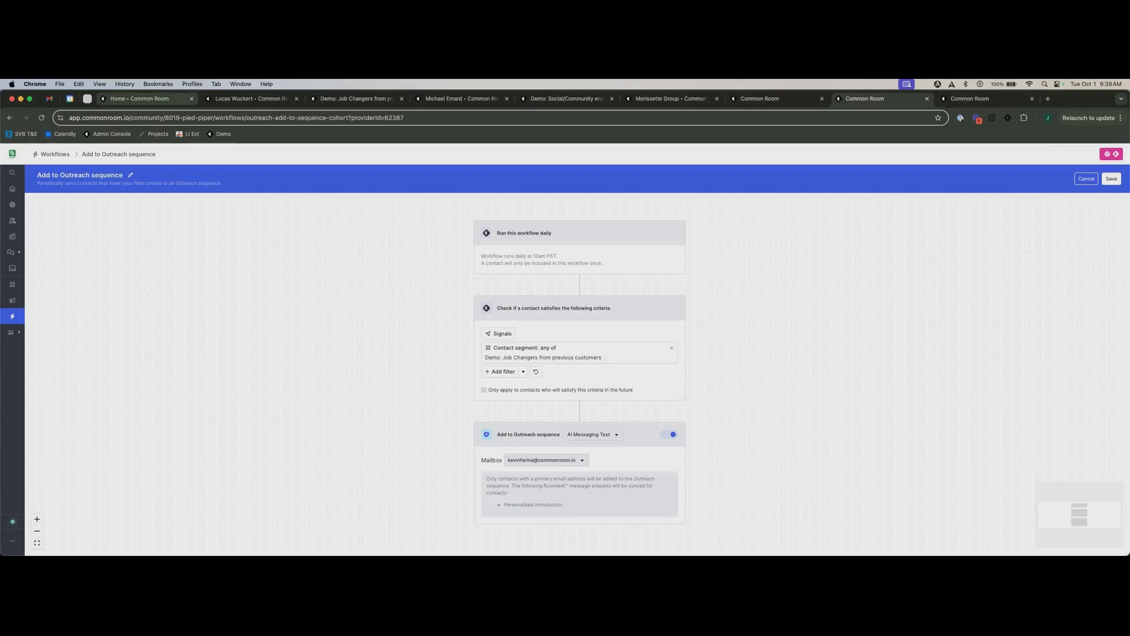
left_click(141, 99)
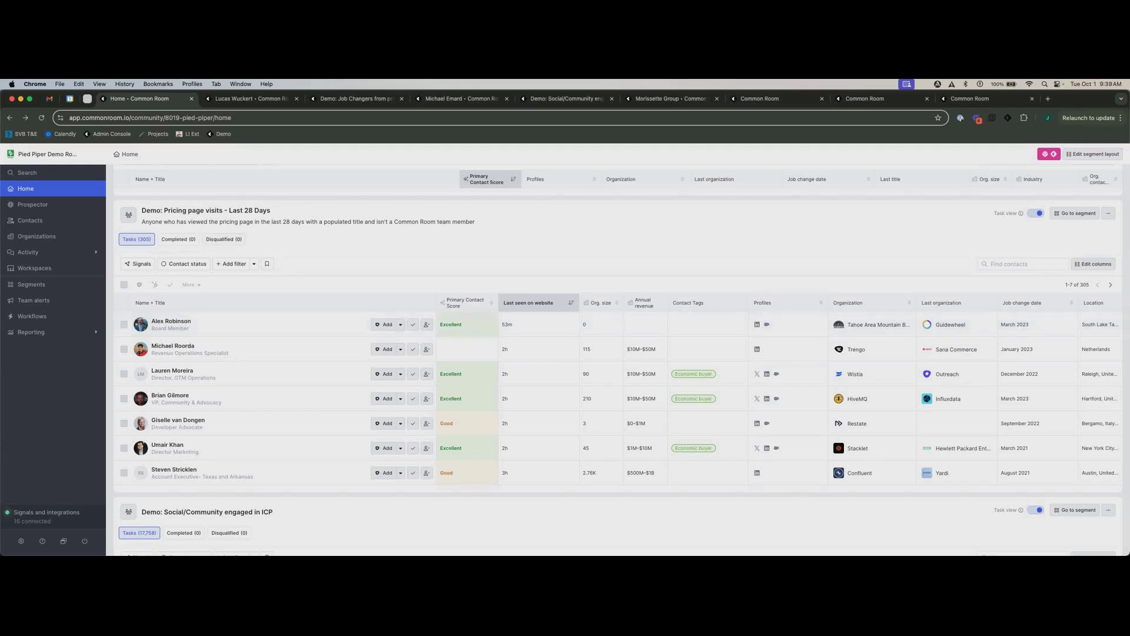
- View the filters available for the pricing page visits segment and close the list without choosing one
scroll(621, 361, "up", 1)
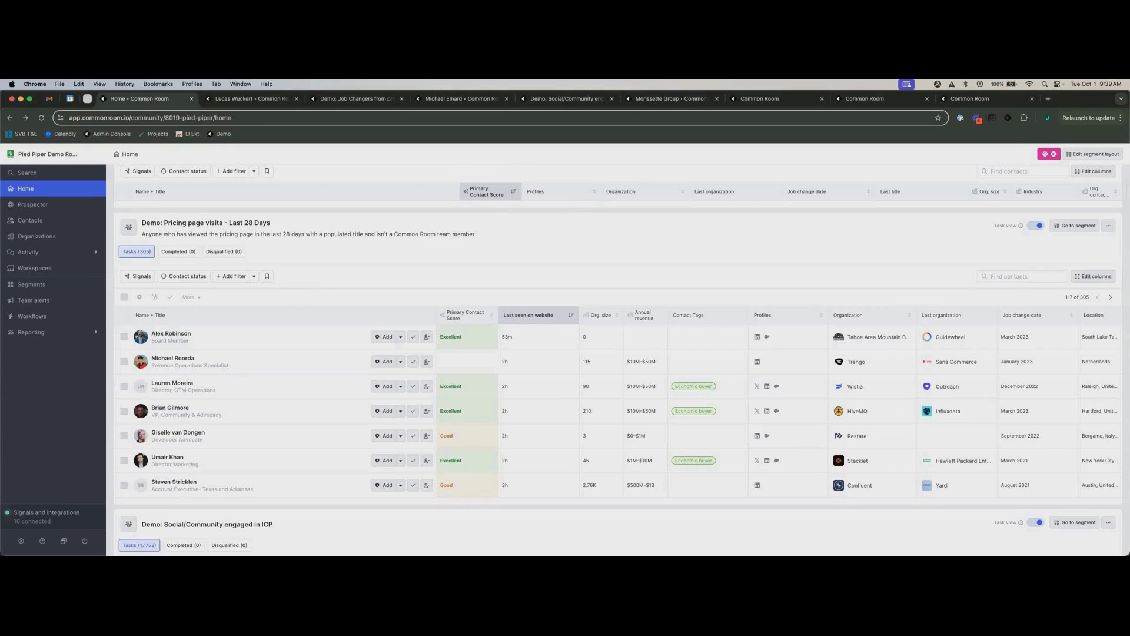
scroll(618, 353, "up", 1)
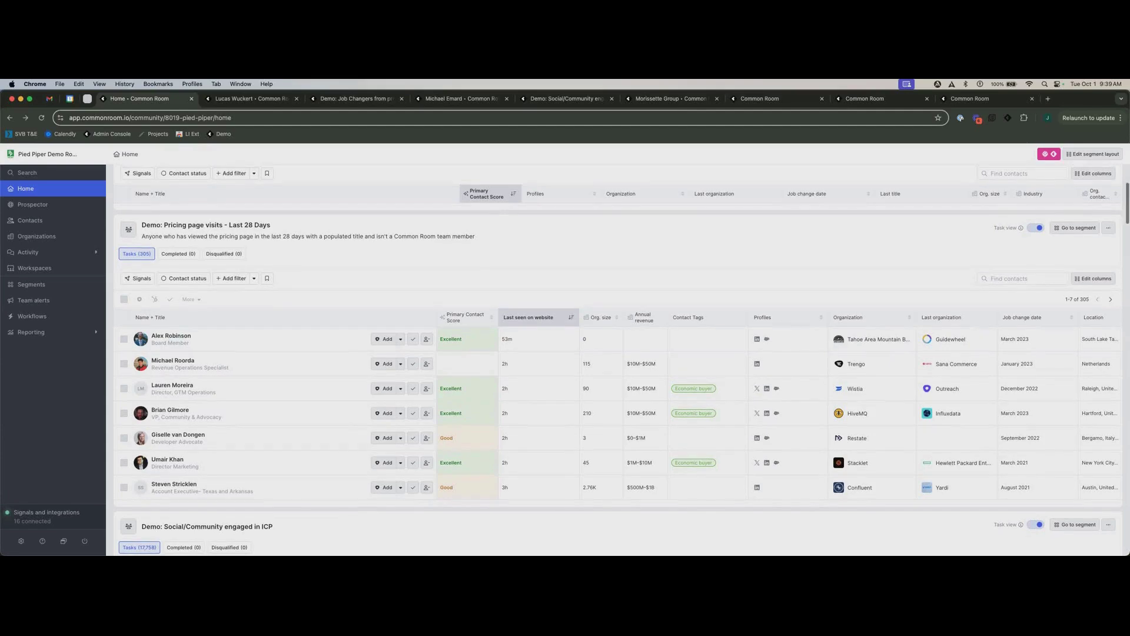
left_click(231, 278)
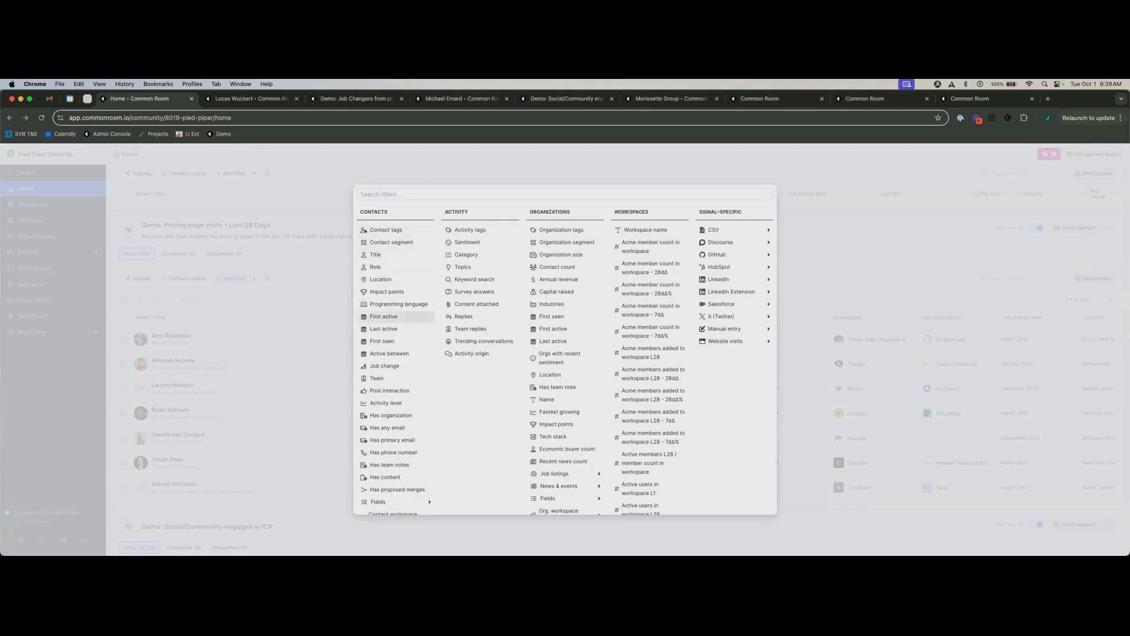
scroll(395, 283, "down", 1)
scroll(394, 284, "down", 1)
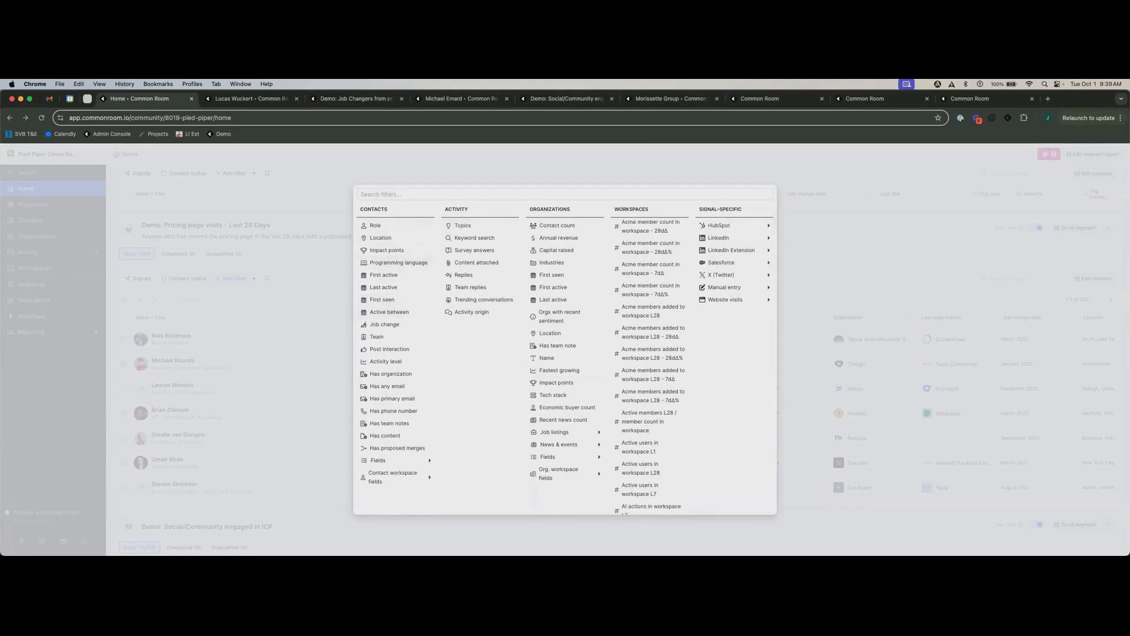
mouse_move(730, 226)
key("Escape")
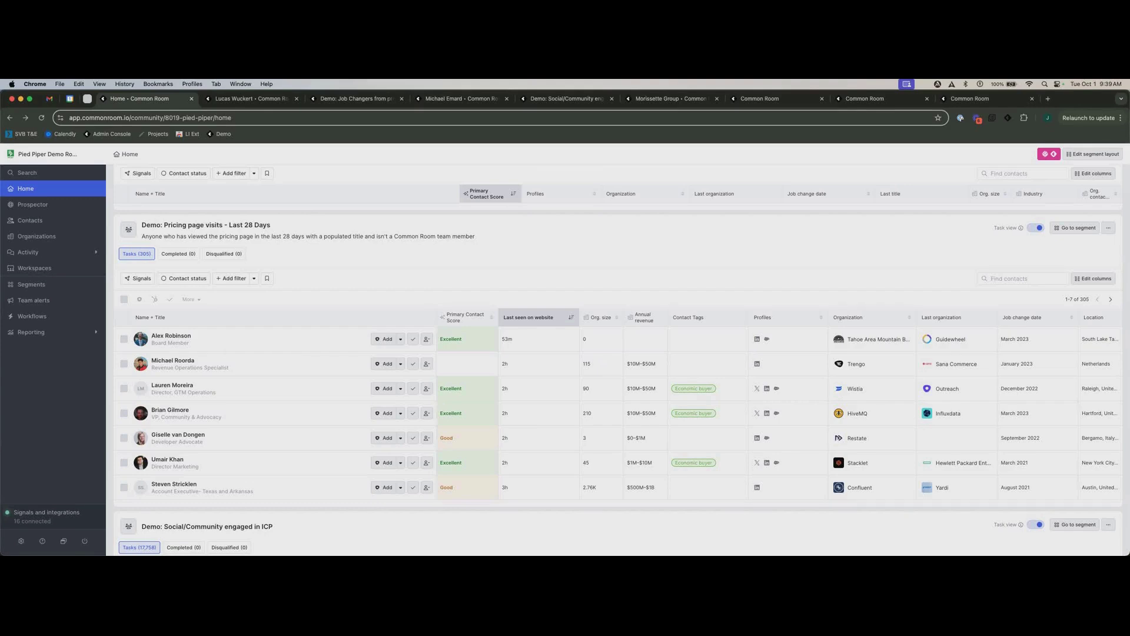
left_click(487, 194)
scroll(487, 265, "down", 2)
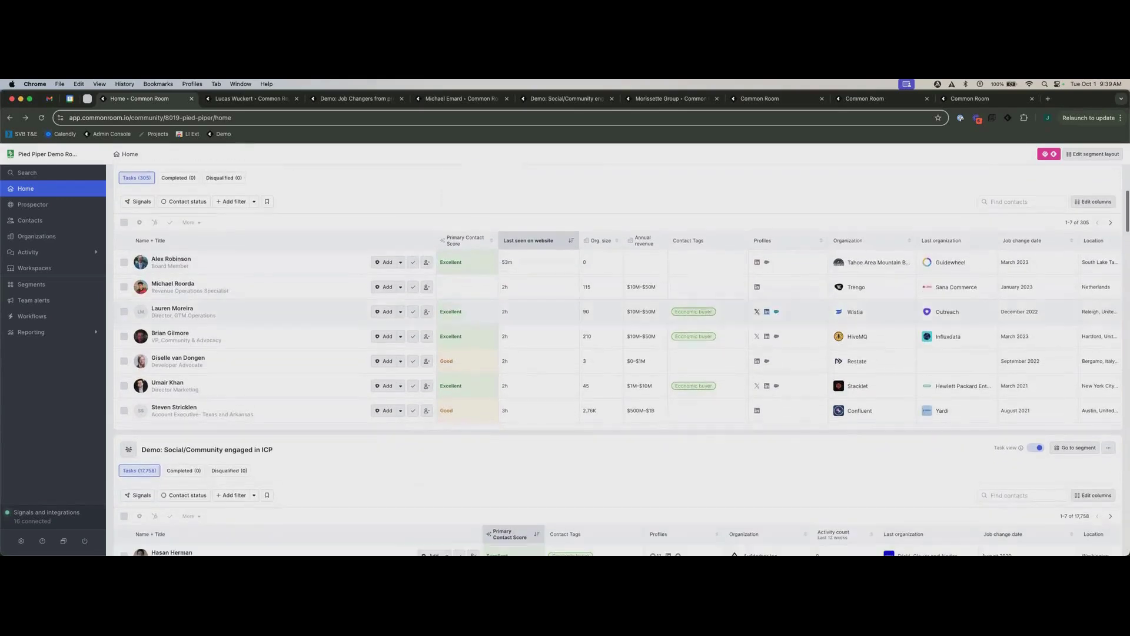
scroll(512, 530, "down", 2)
scroll(512, 529, "up", 3)
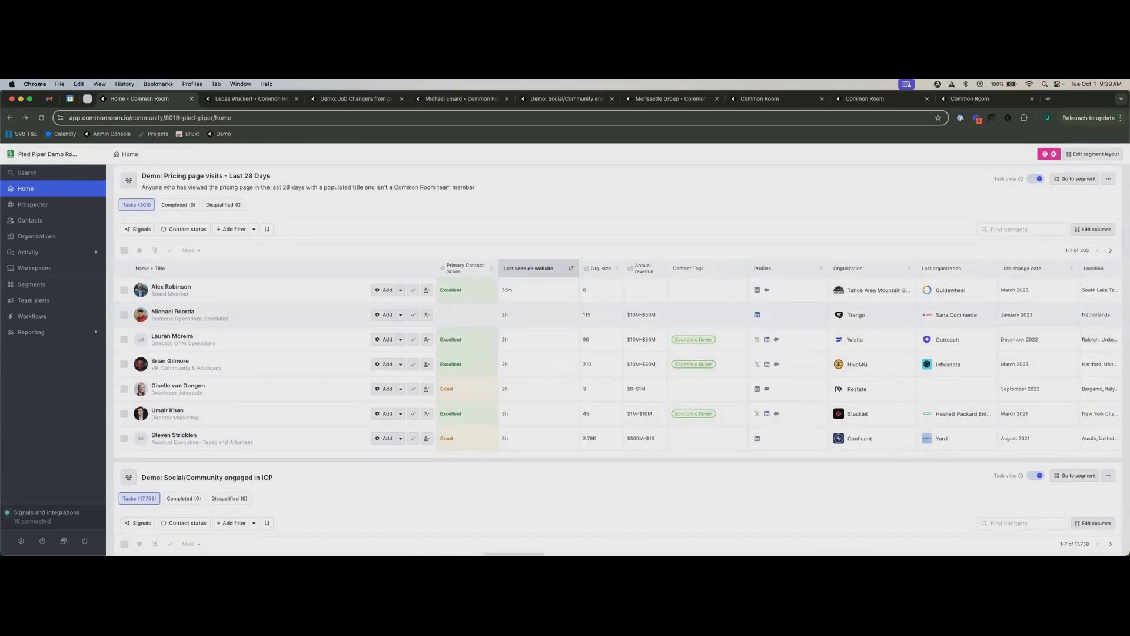
scroll(621, 362, "up", 1)
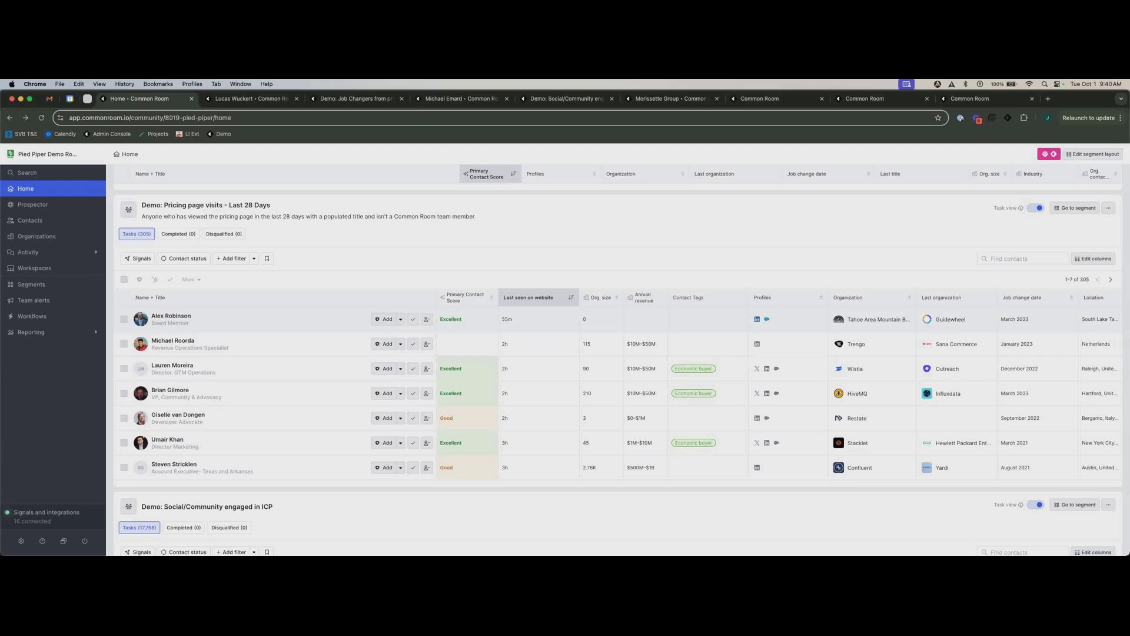
scroll(618, 361, "down", 1)
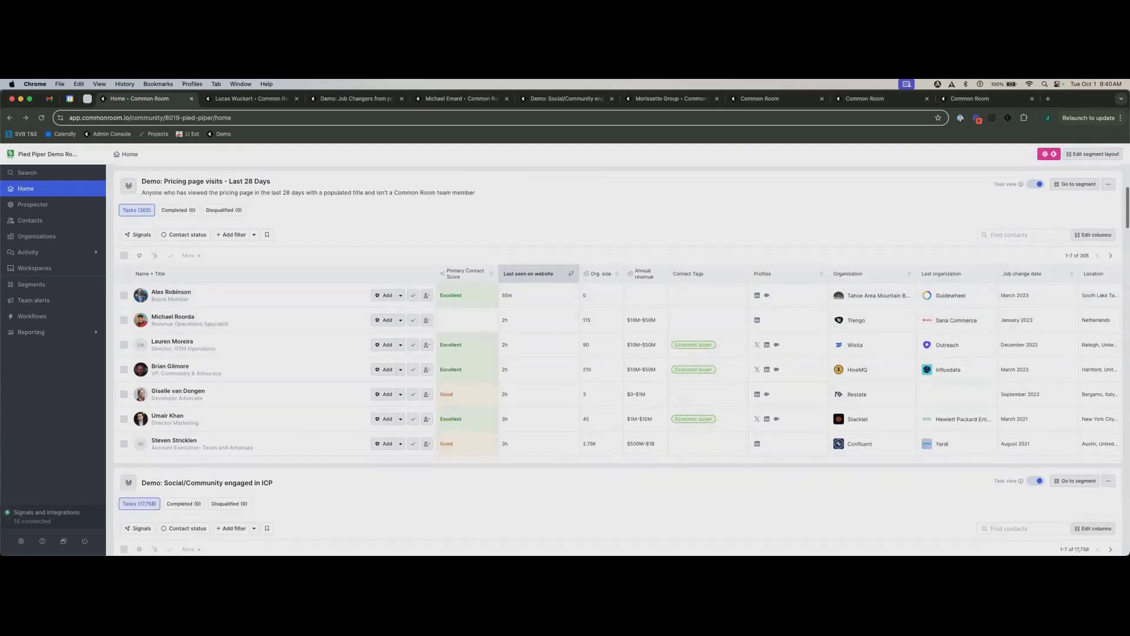
scroll(618, 376, "up", 1)
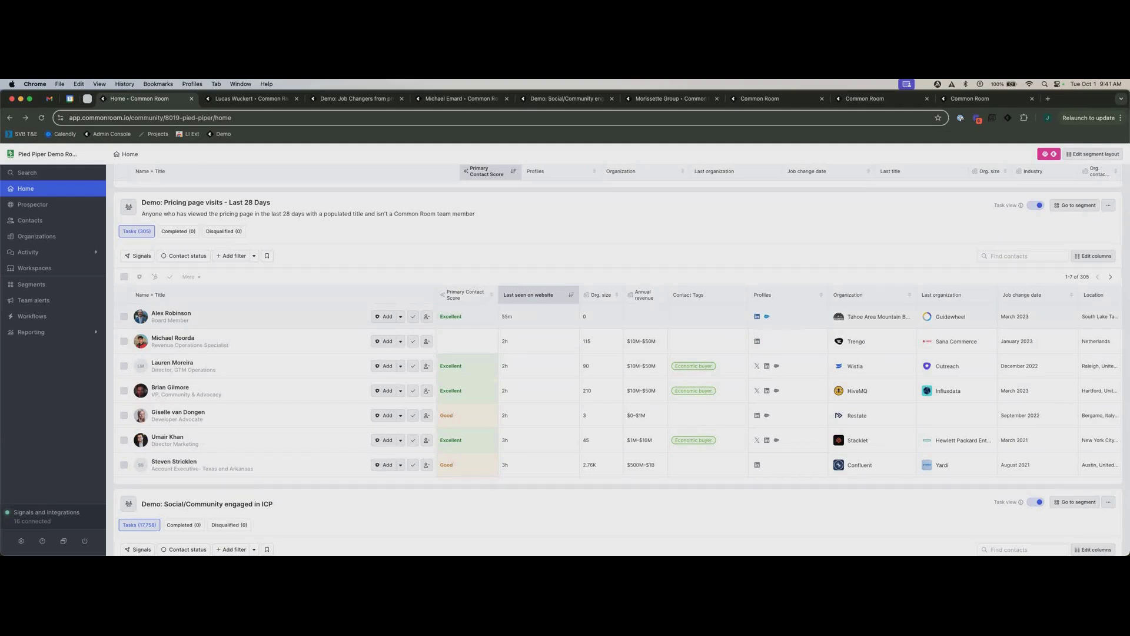
scroll(622, 360, "down", 1)
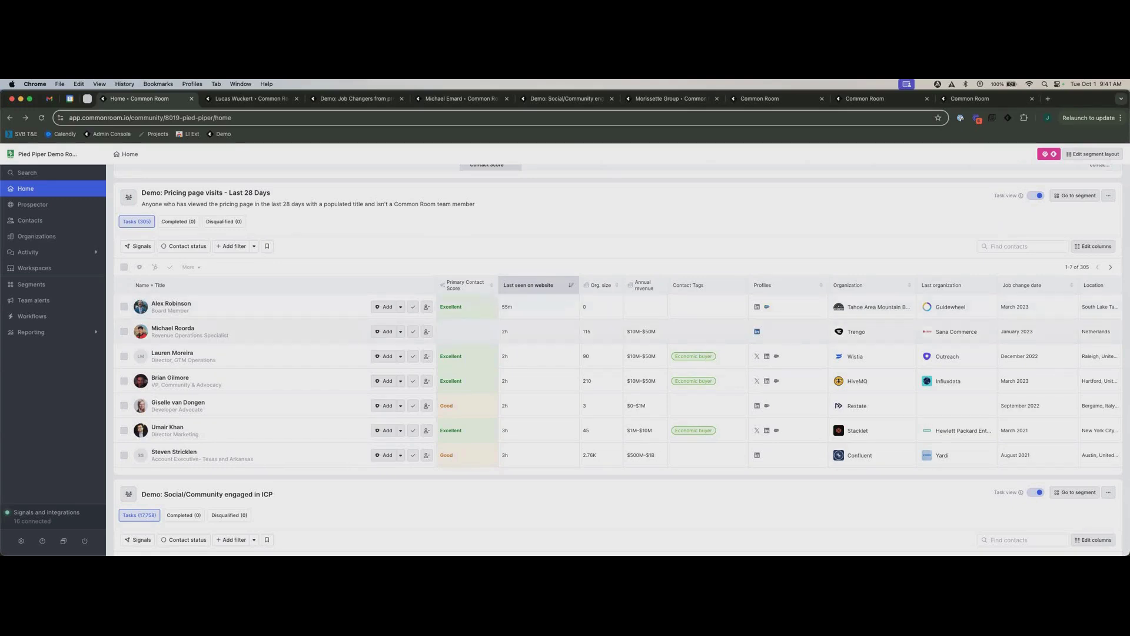
scroll(618, 343, "down", 1)
scroll(618, 342, "up", 1)
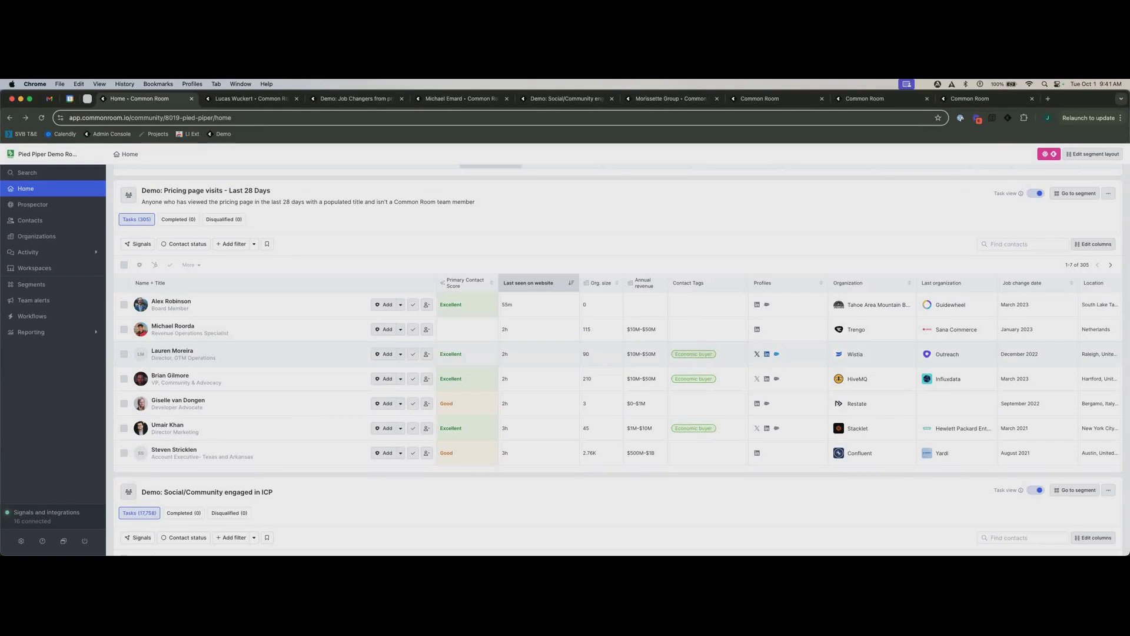
scroll(622, 360, "up", 1)
- Open Morissette Group from the Demo: Hot Named Accounts segment and view its Prospector results
scroll(622, 361, "down", 3)
scroll(618, 359, "down", 10)
scroll(177, 353, "up", 1)
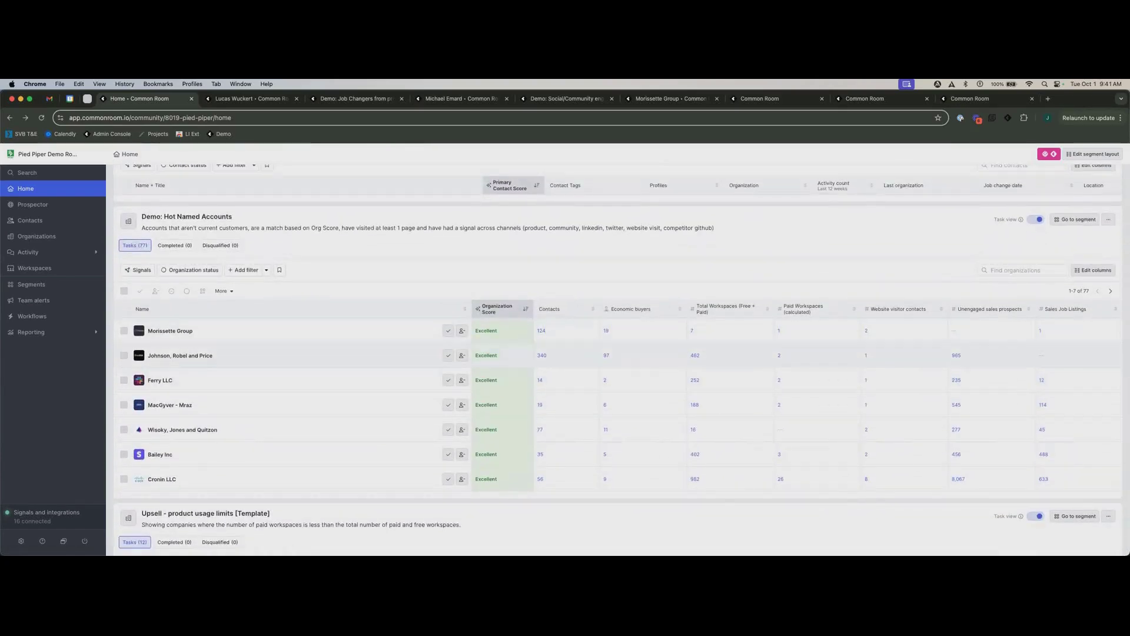
left_click(180, 356)
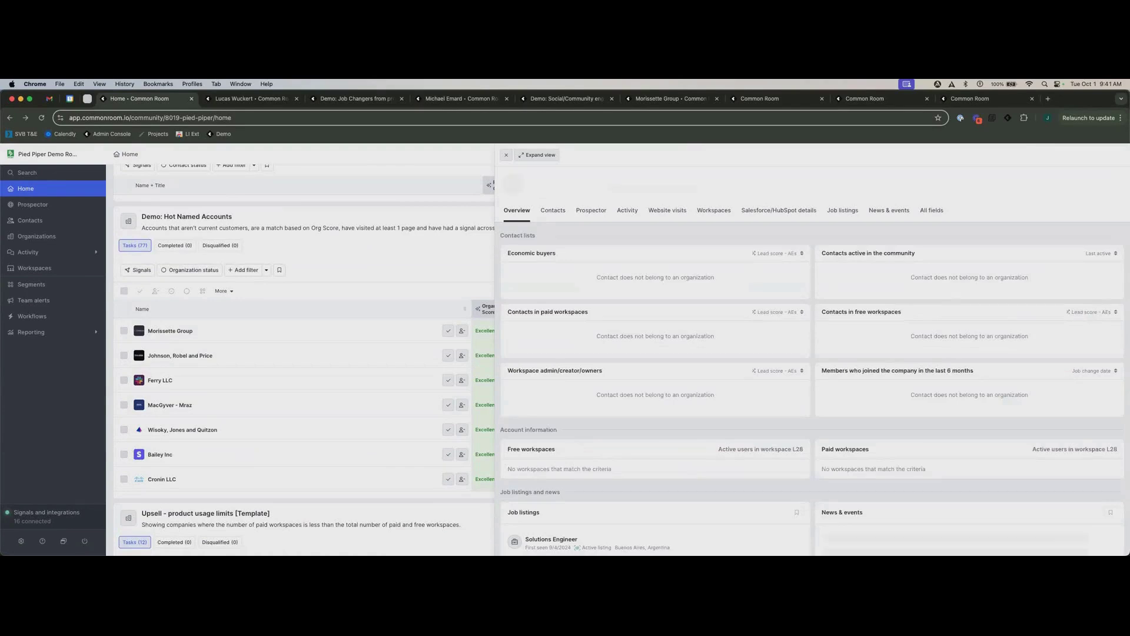
left_click(591, 210)
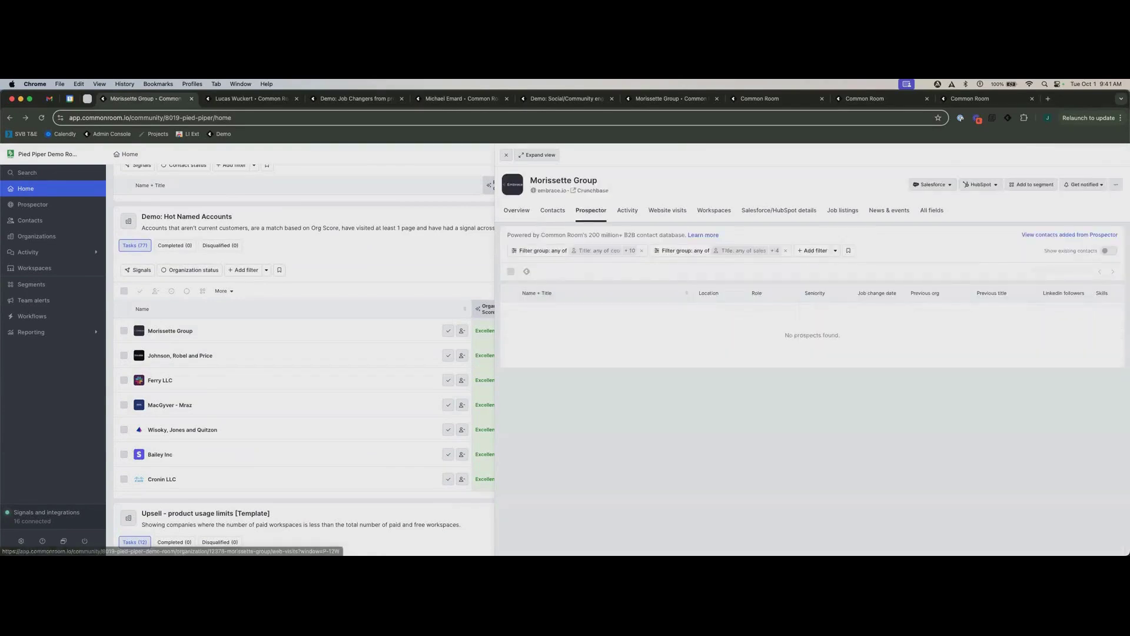
- Review the Prospector contacts and title filters for Johnson, Robel and Price, and close the account's details
left_click(180, 356)
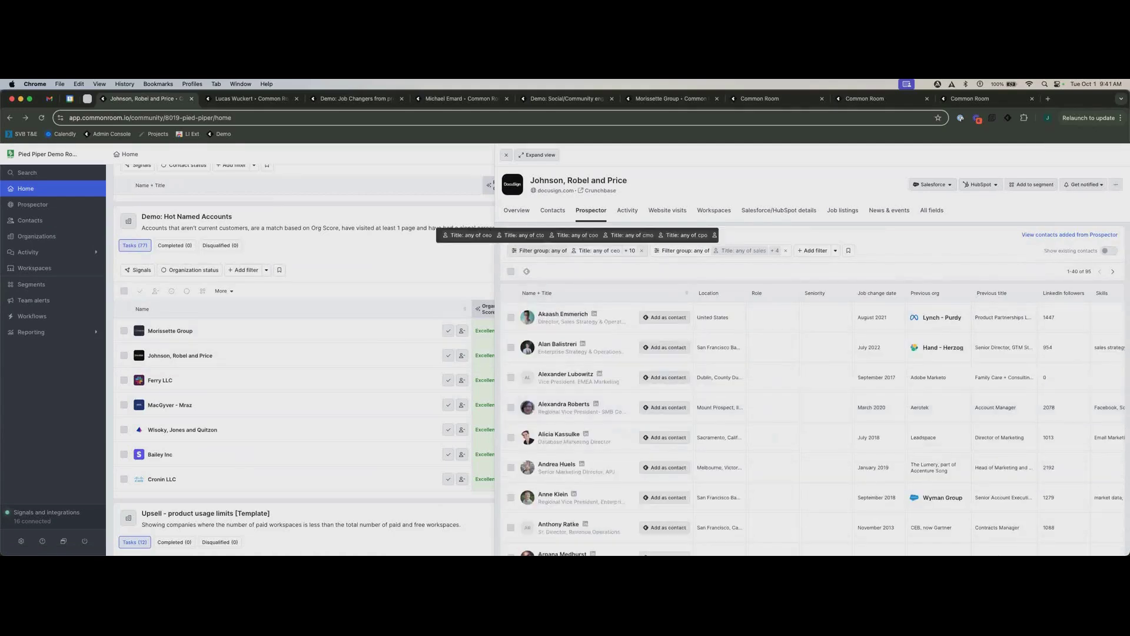
scroll(812, 352, "down", 1)
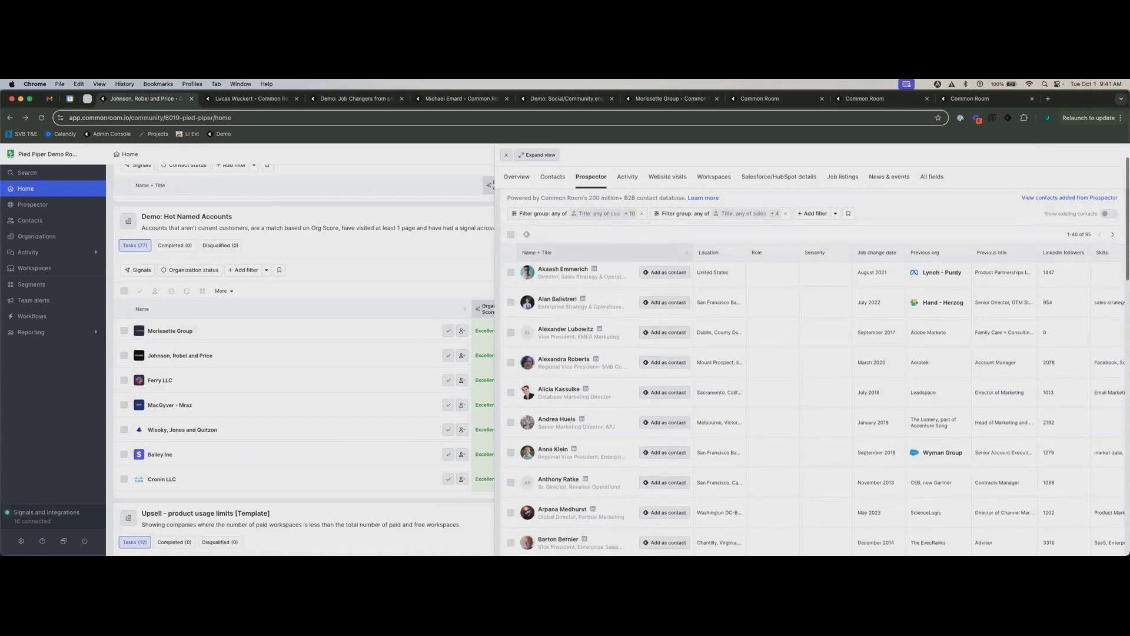
scroll(599, 365, "up", 1)
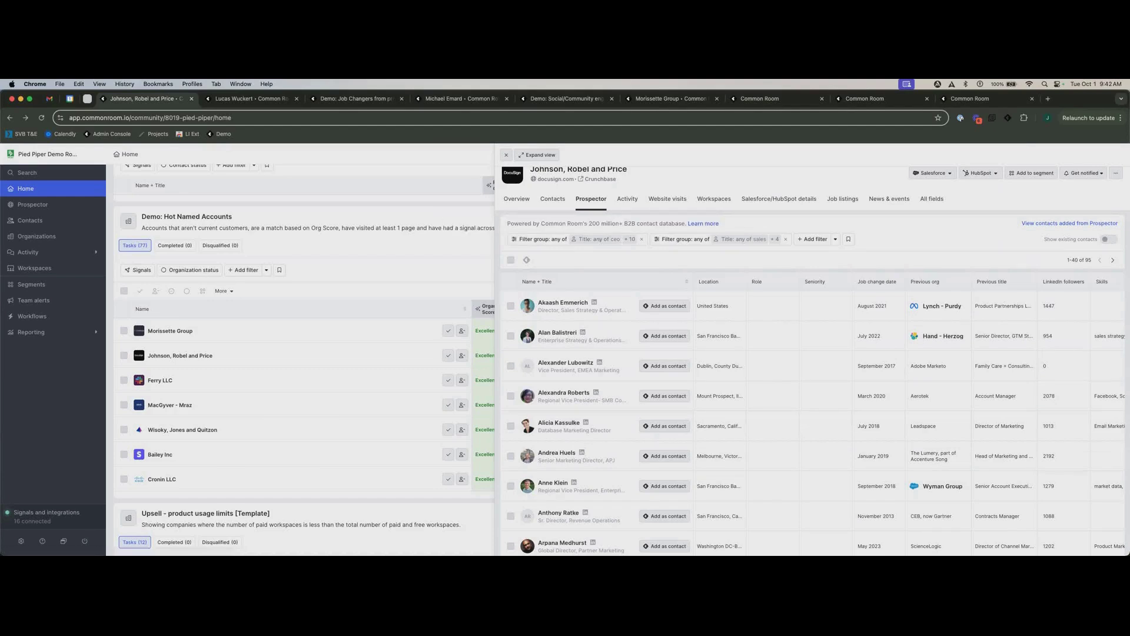
left_click(507, 154)
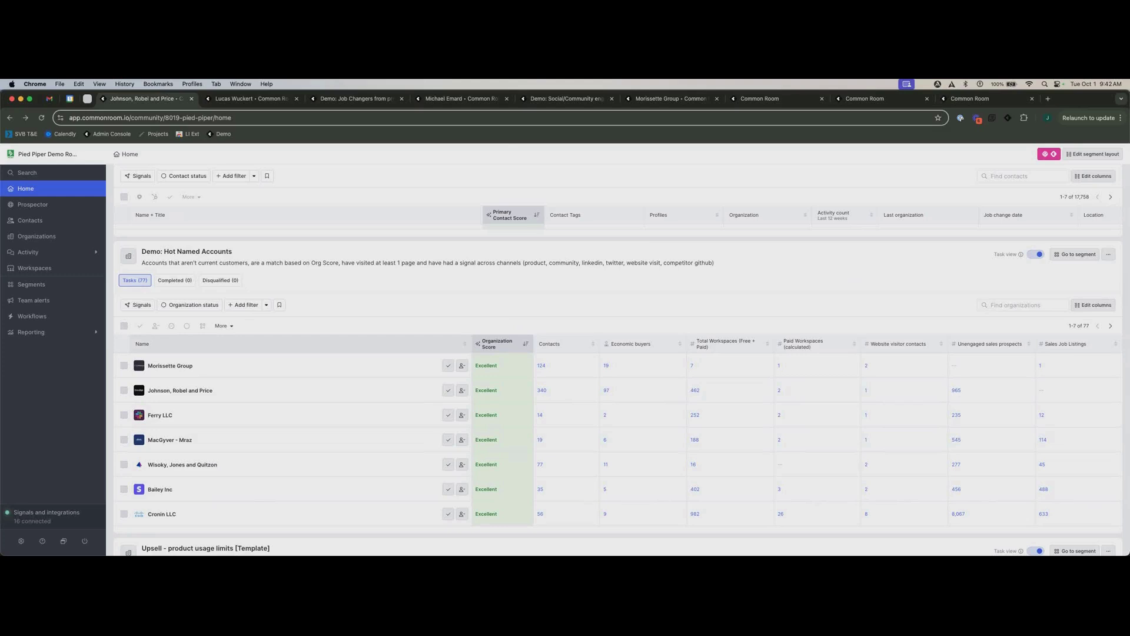
- Look over the pricing page visits and Social/Community engaged in ICP segments, including their contact scores and tags
scroll(618, 360, "up", 1)
scroll(618, 360, "down", 1)
scroll(618, 360, "up", 10)
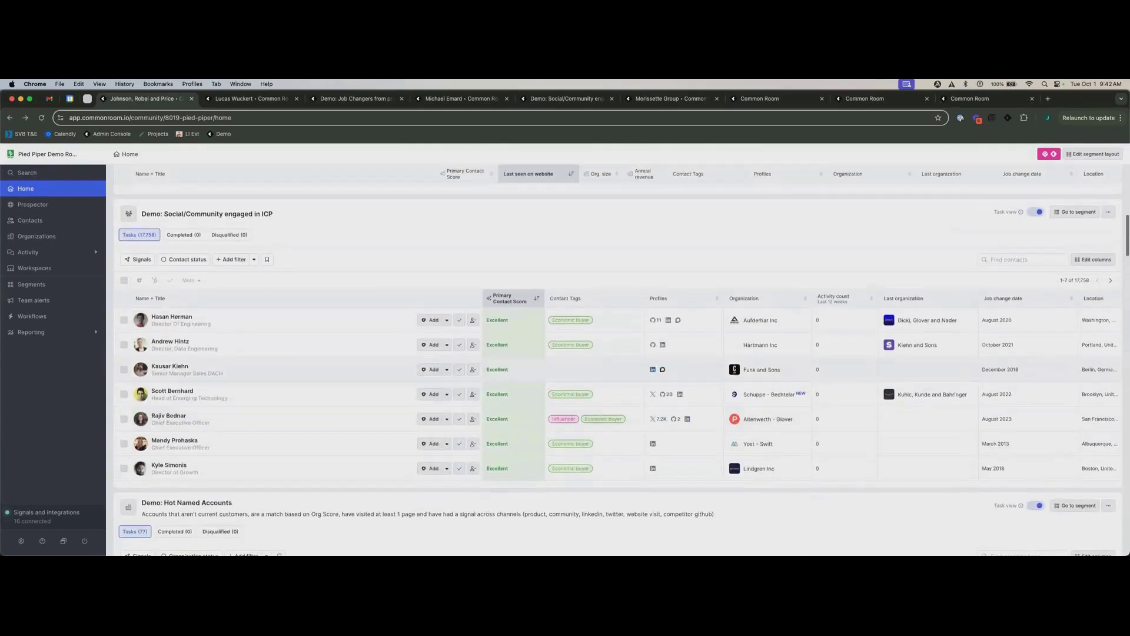
scroll(206, 224, "up", 1)
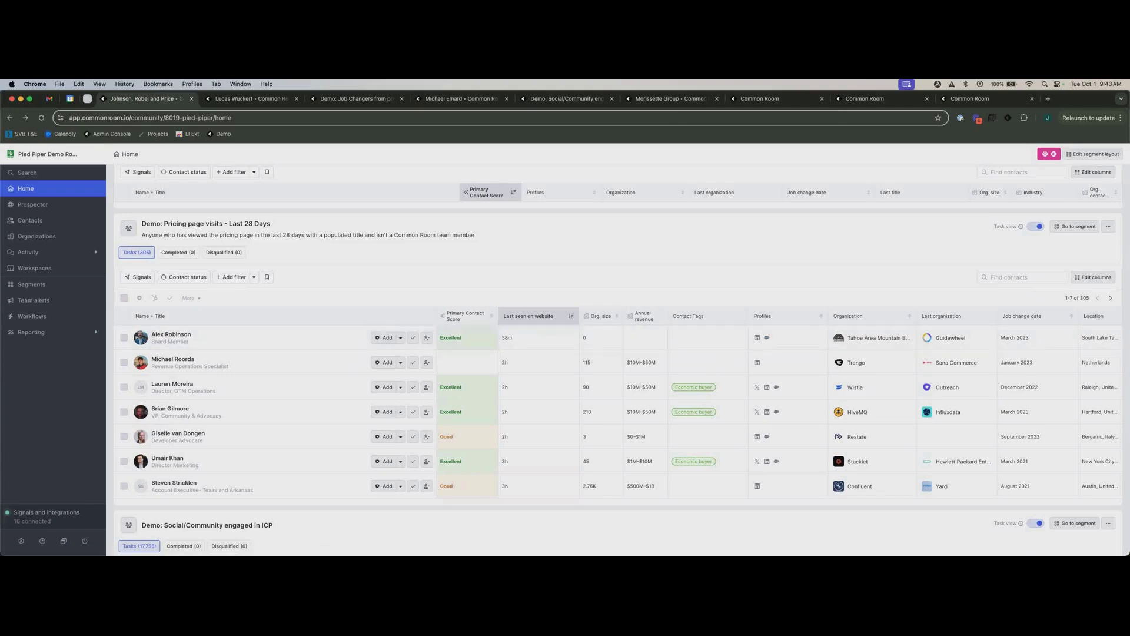
scroll(622, 361, "down", 2)
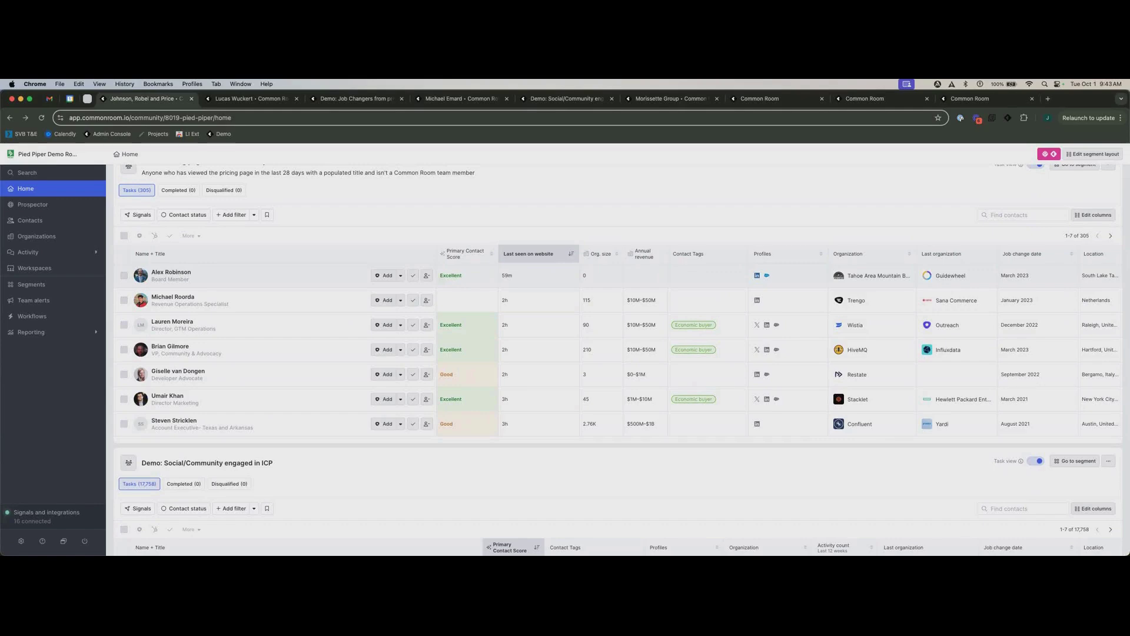
scroll(622, 359, "down", 5)
scroll(622, 359, "down", 4)
scroll(622, 359, "down", 2)
scroll(622, 359, "up", 2)
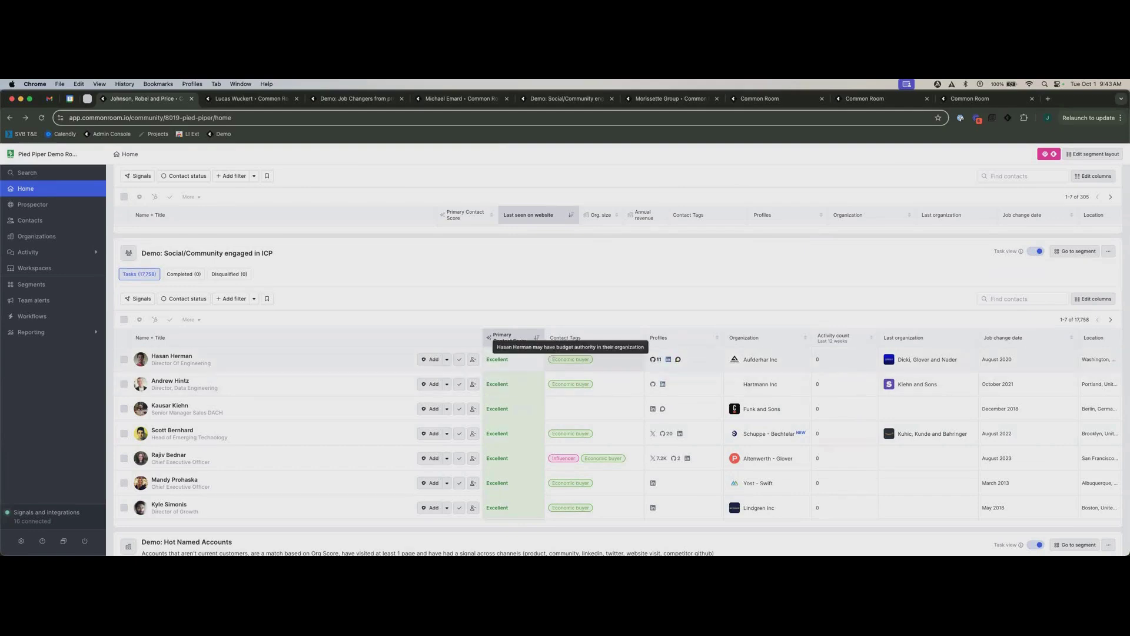
scroll(588, 359, "down", 1)
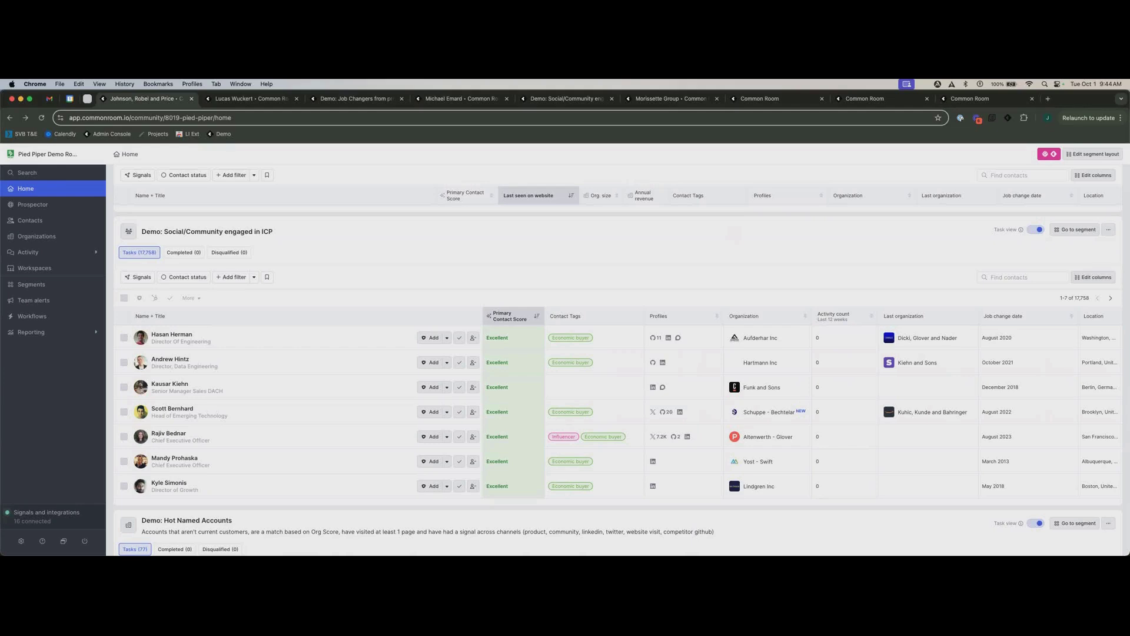
- Filter the Social/Community engaged in ICP segment to contacts located in Los Angeles, California, and remove that filter
left_click(233, 276)
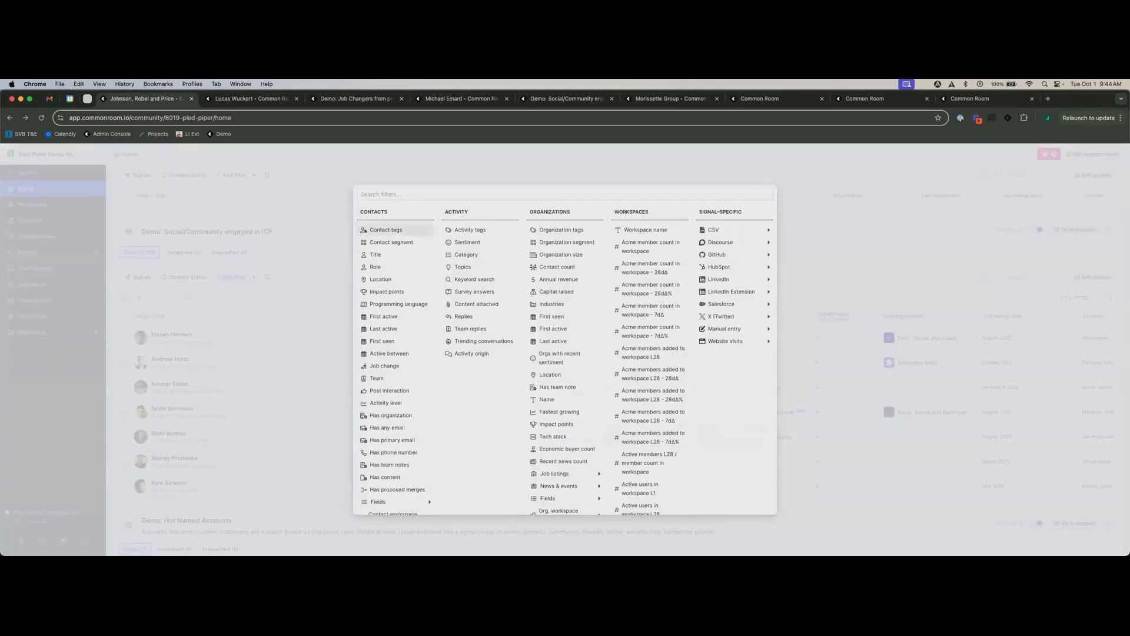
left_click(388, 279)
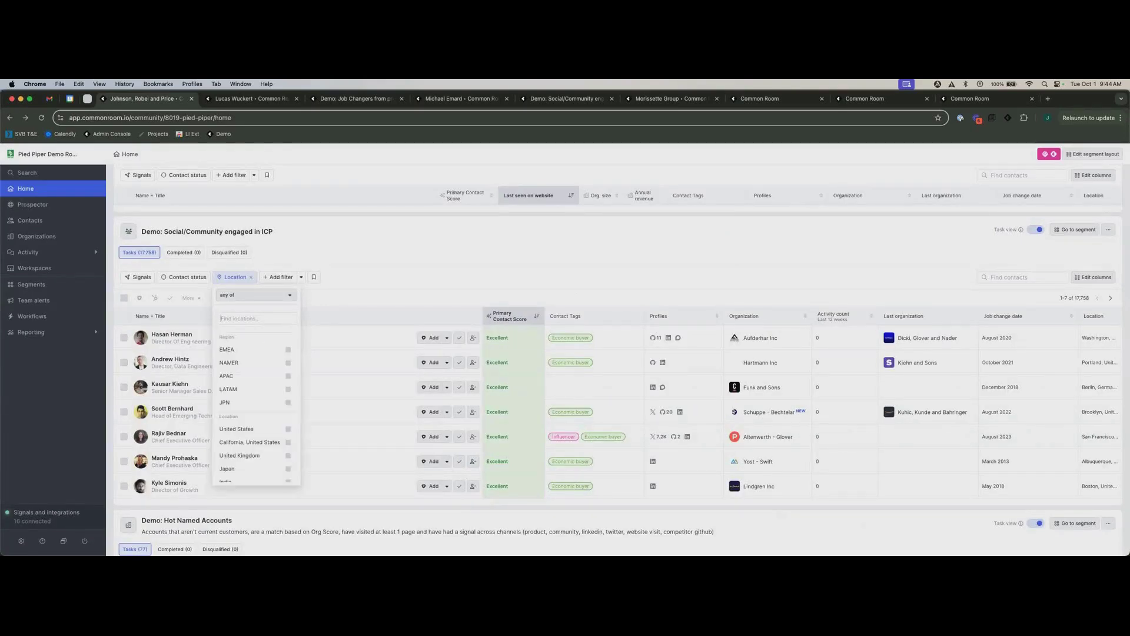
type("los")
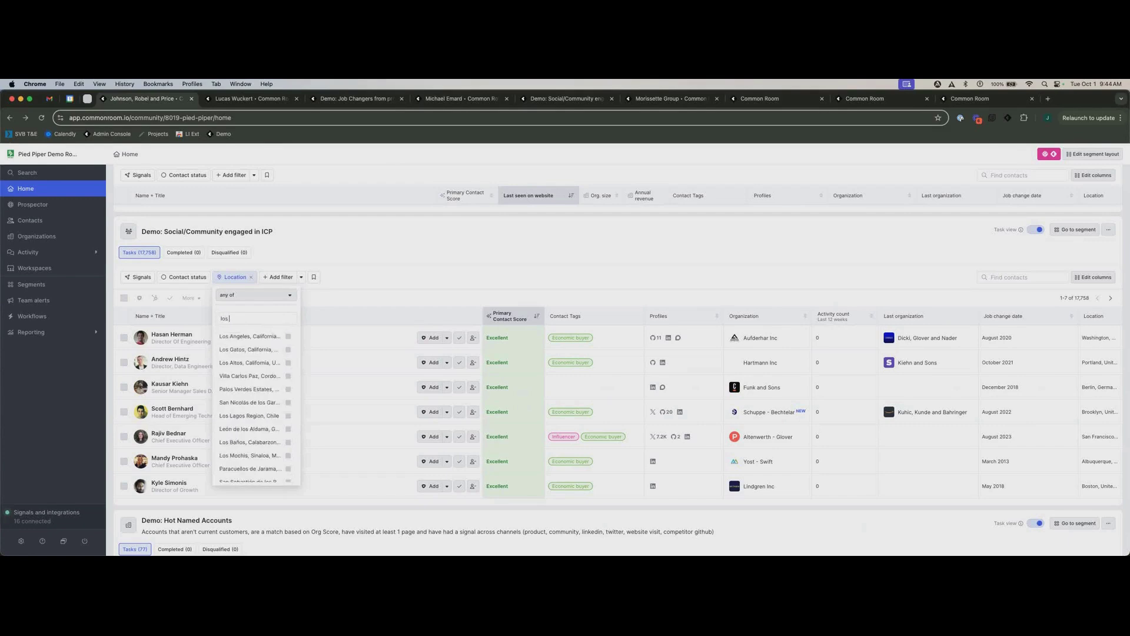
left_click(253, 336)
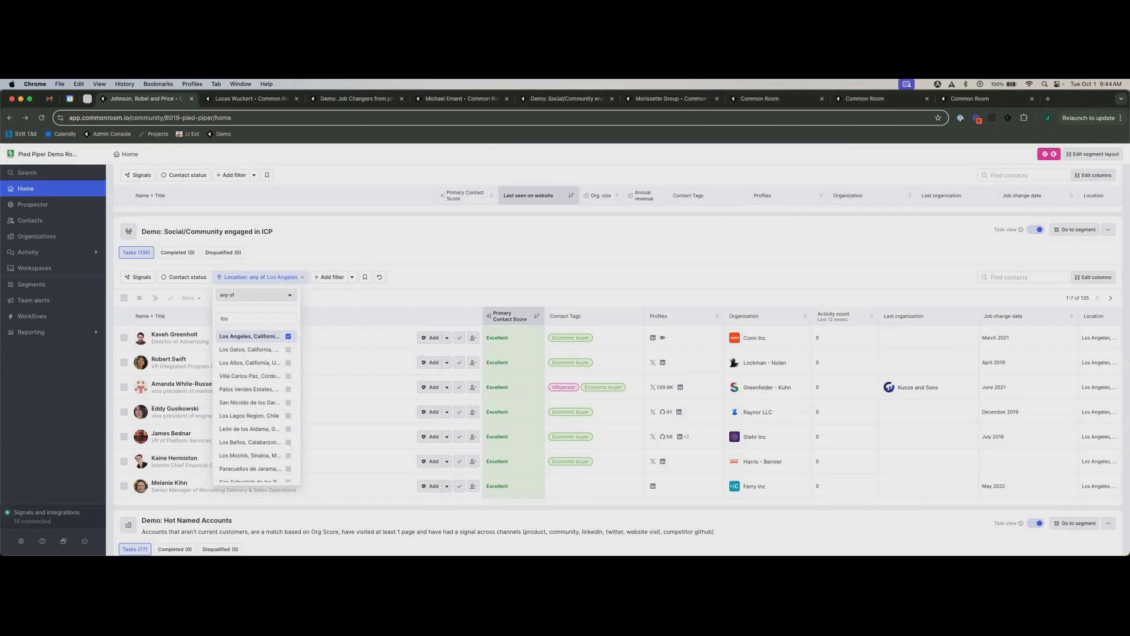
left_click(447, 272)
scroll(622, 360, "down", 1)
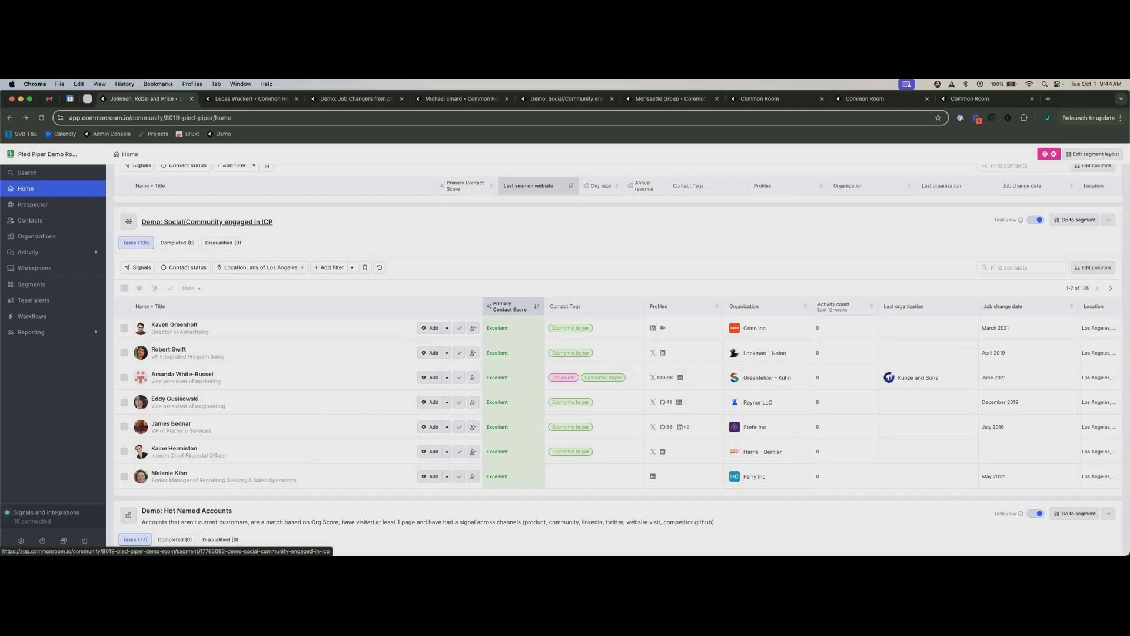
left_click(302, 267)
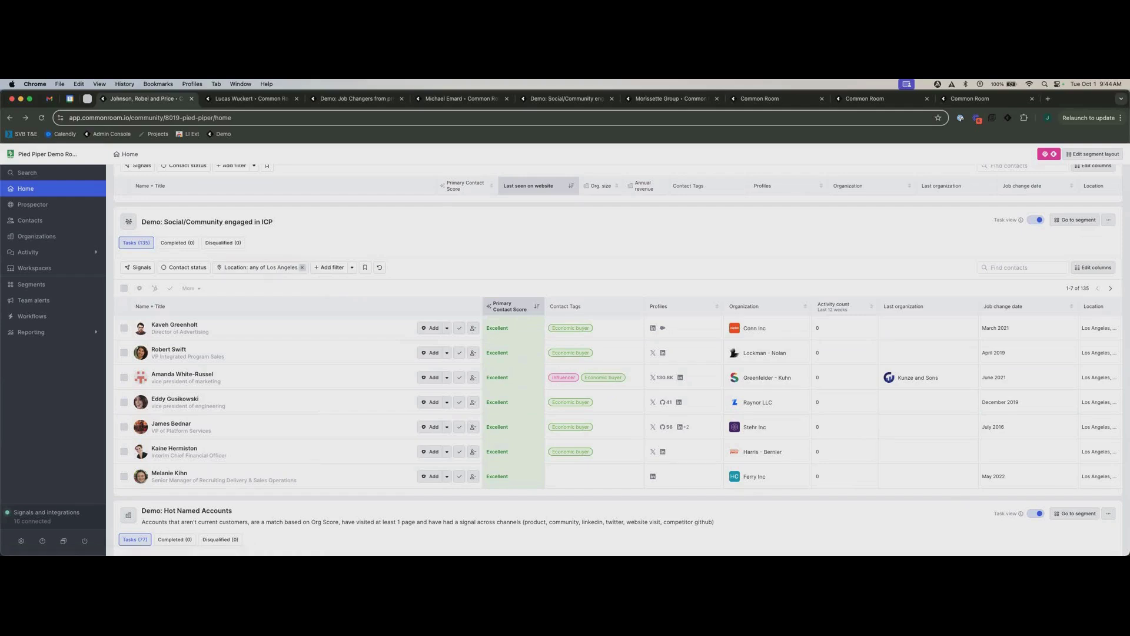
- Filter the Social/Community engaged in ICP segment by location to any of California, United States
left_click(232, 268)
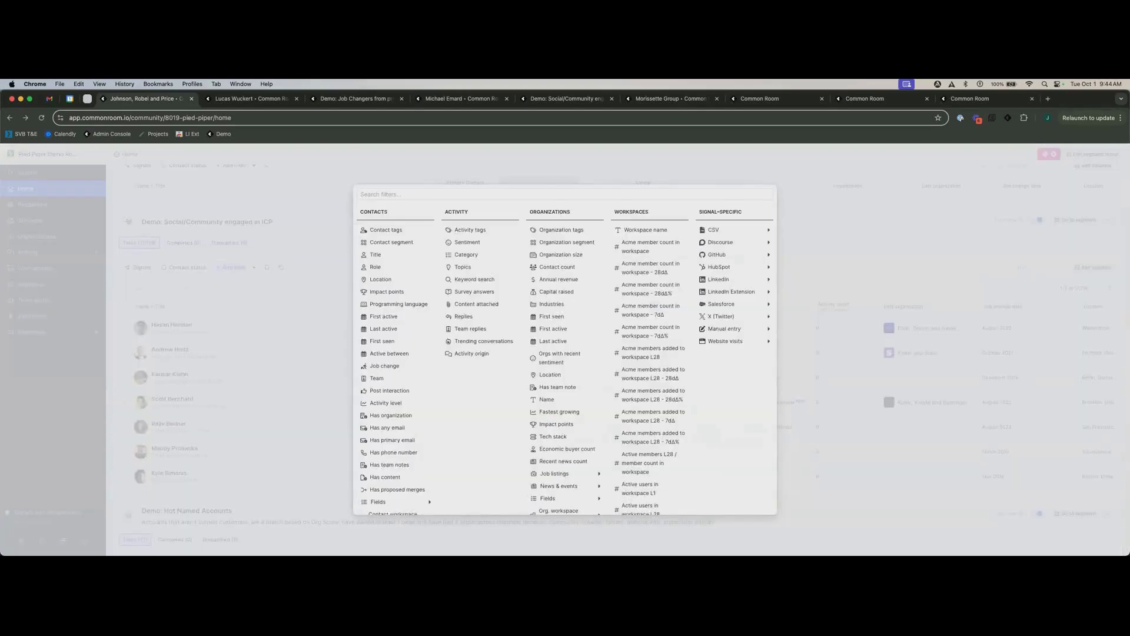
left_click(381, 280)
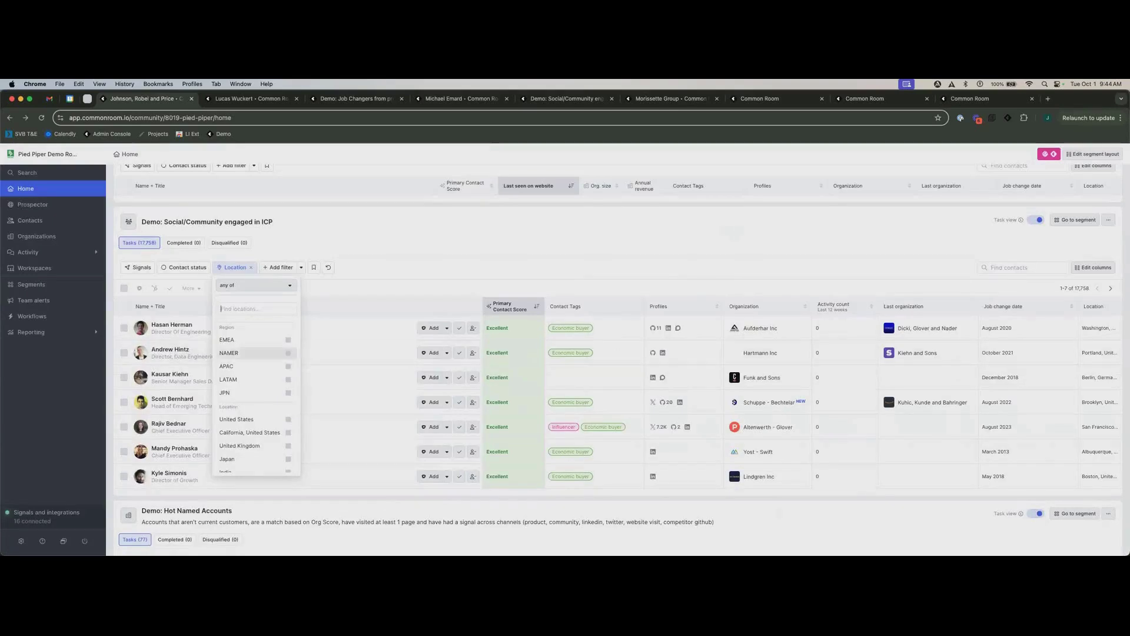
scroll(256, 389, "down", 2)
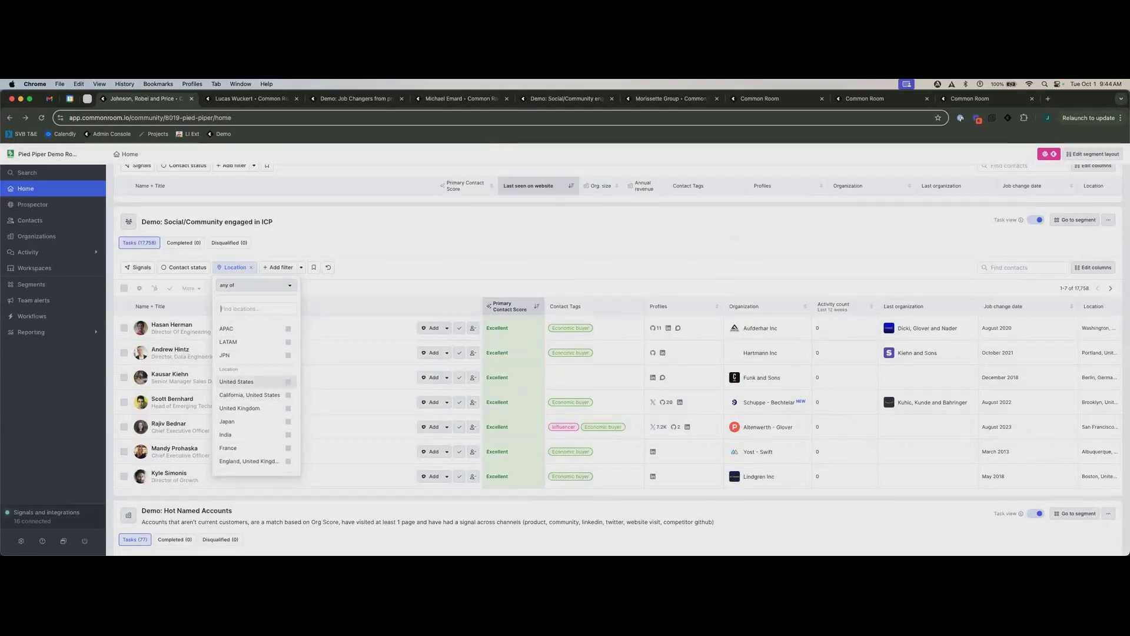
left_click(253, 394)
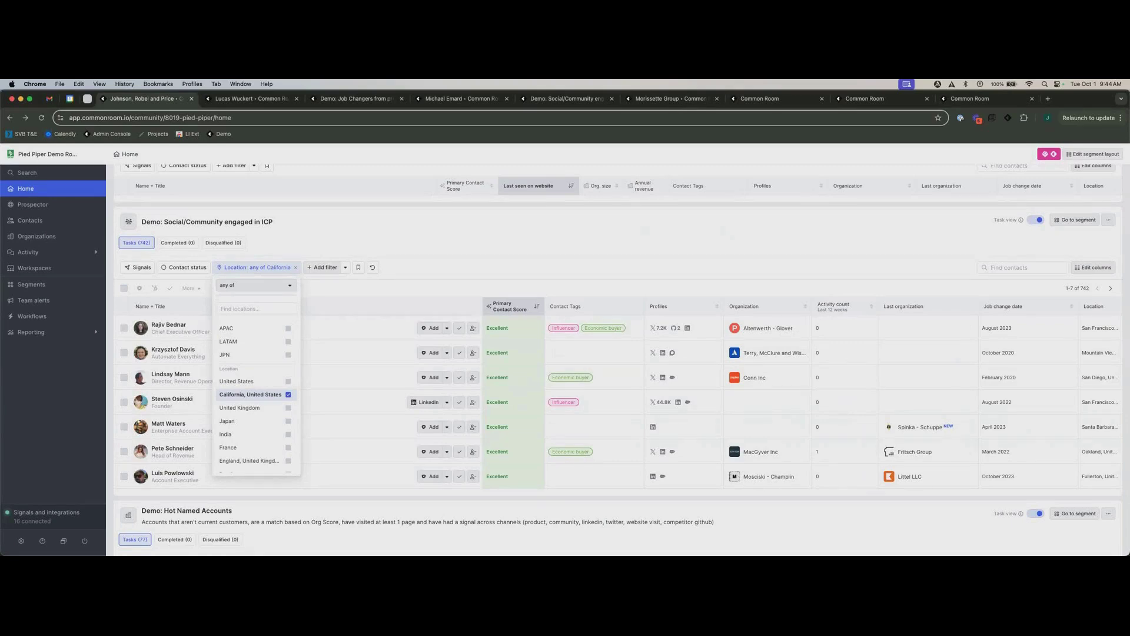
key("Escape")
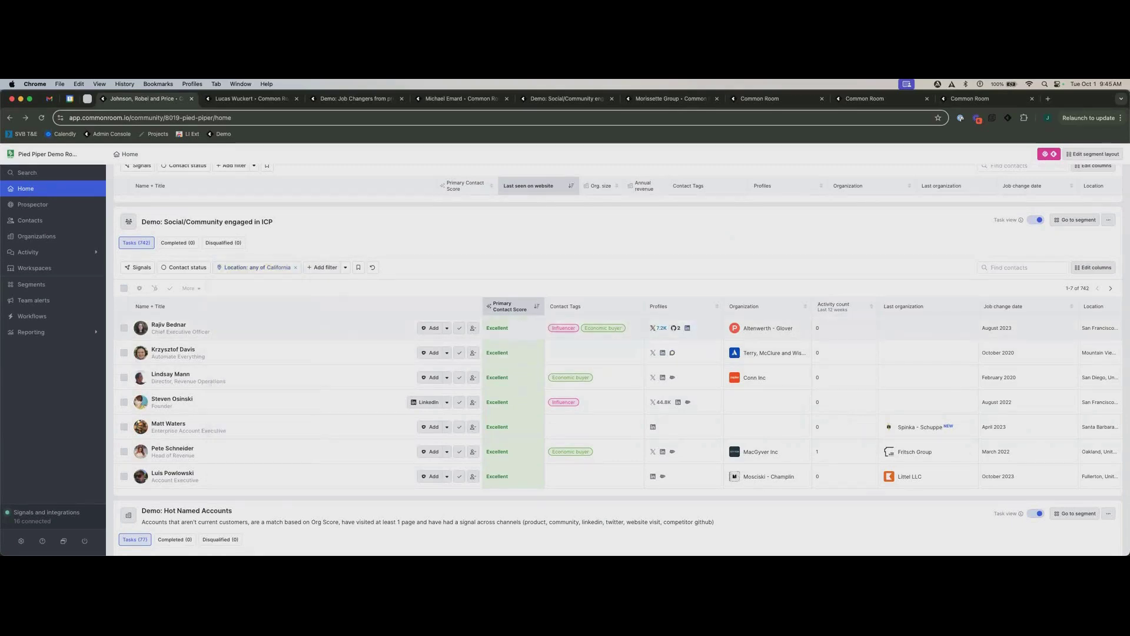
- Add a contact tags filter to the Social/Community engaged in ICP segment requiring all of Influencers and Economic buyers
scroll(618, 359, "up", 2)
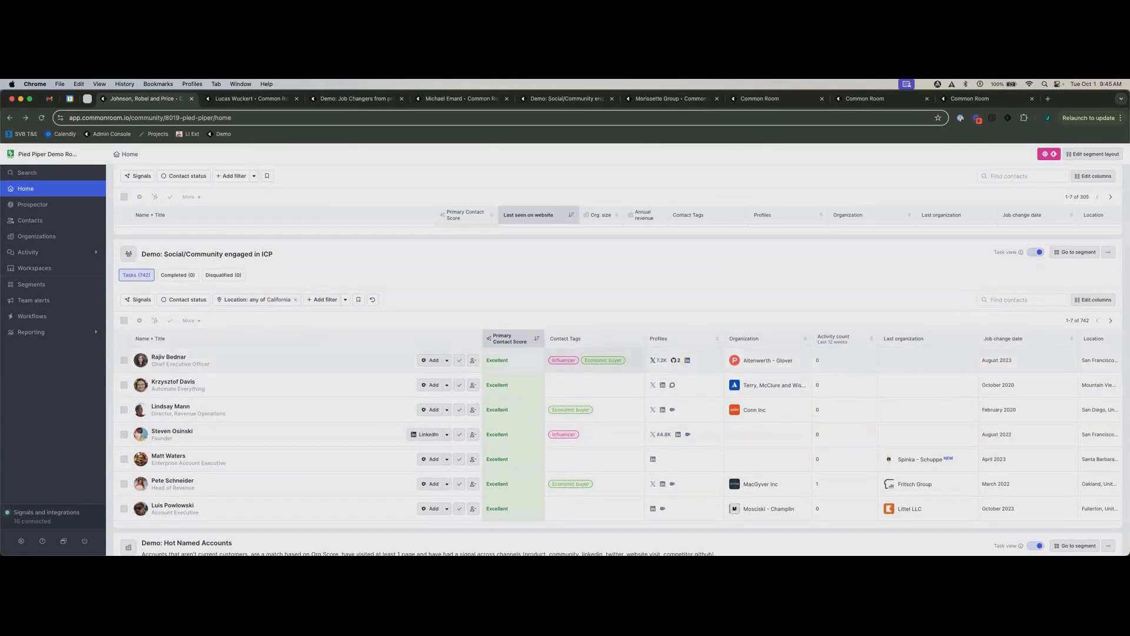
left_click(322, 299)
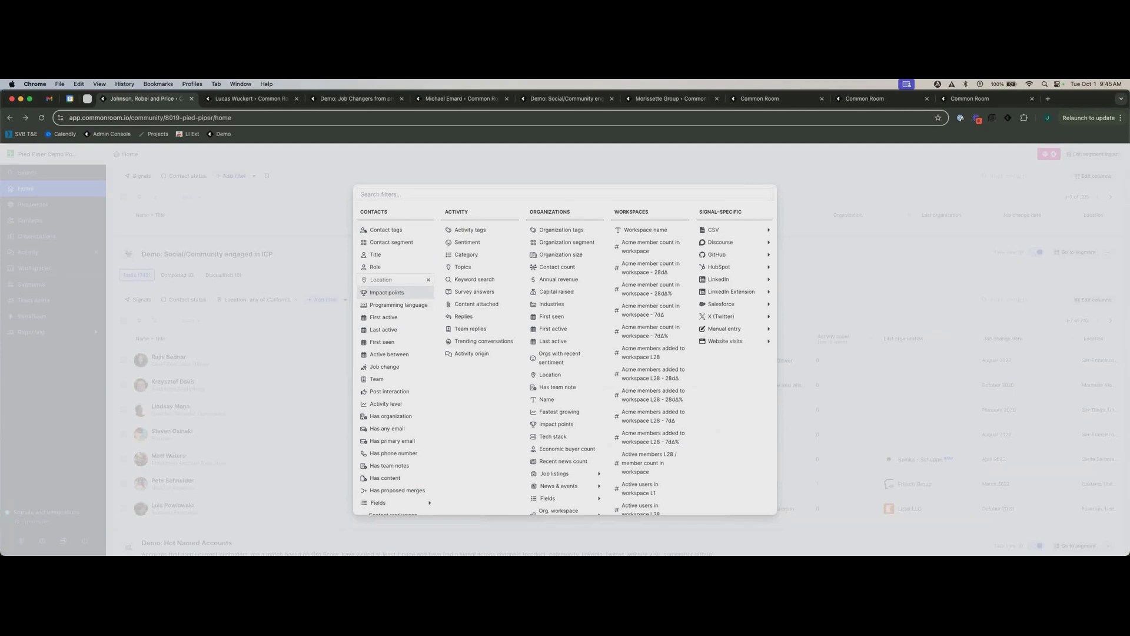
left_click(386, 230)
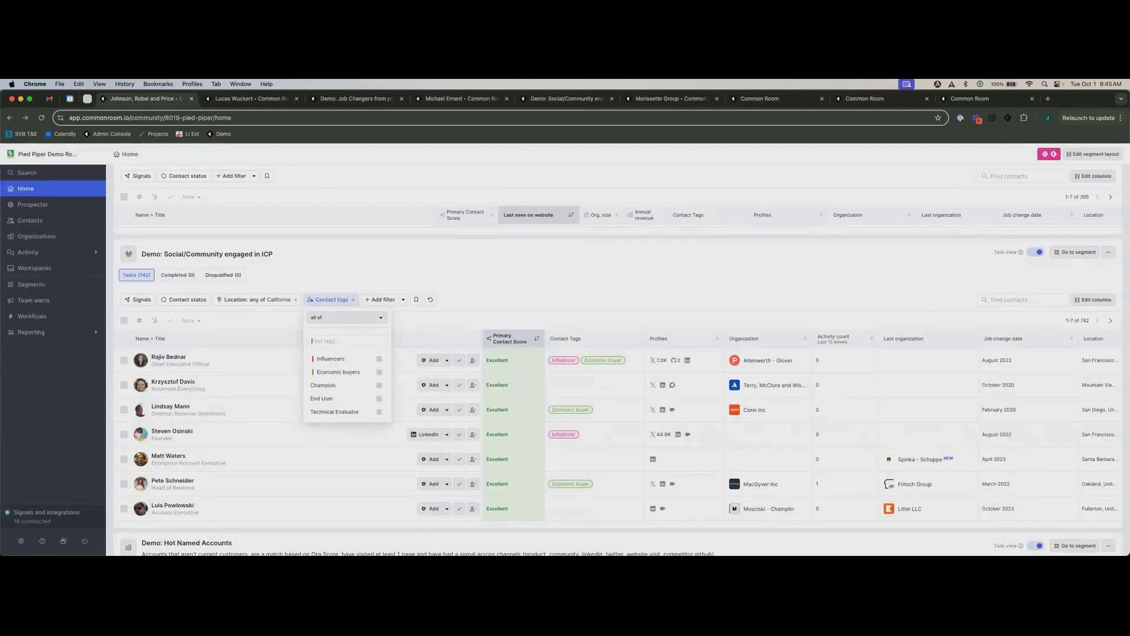
left_click(347, 358)
left_click(347, 371)
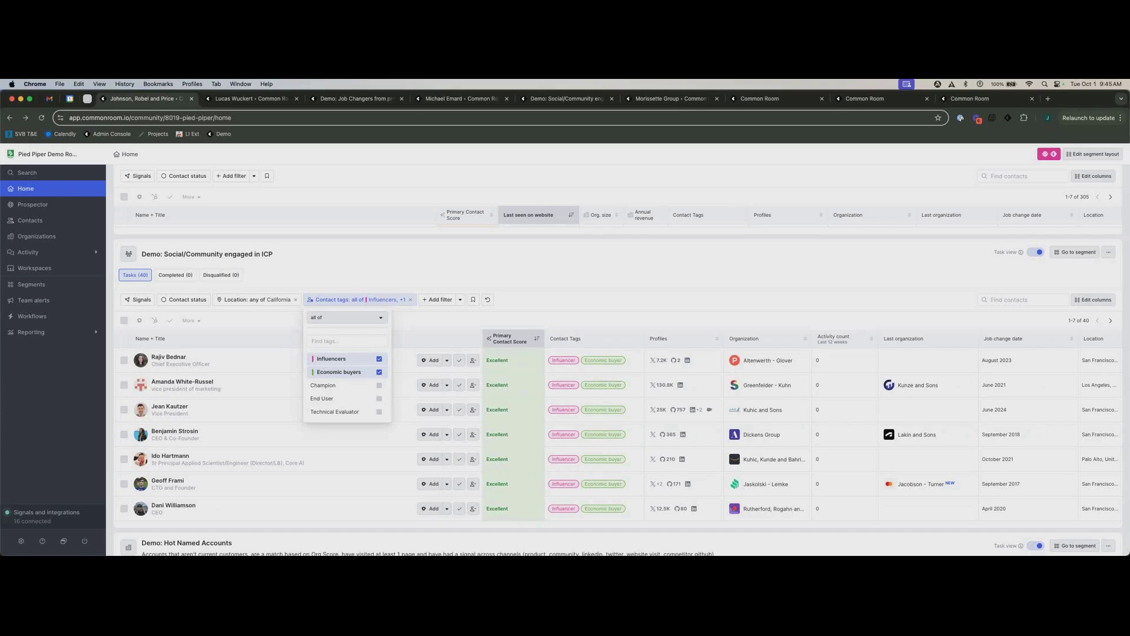
key("Escape")
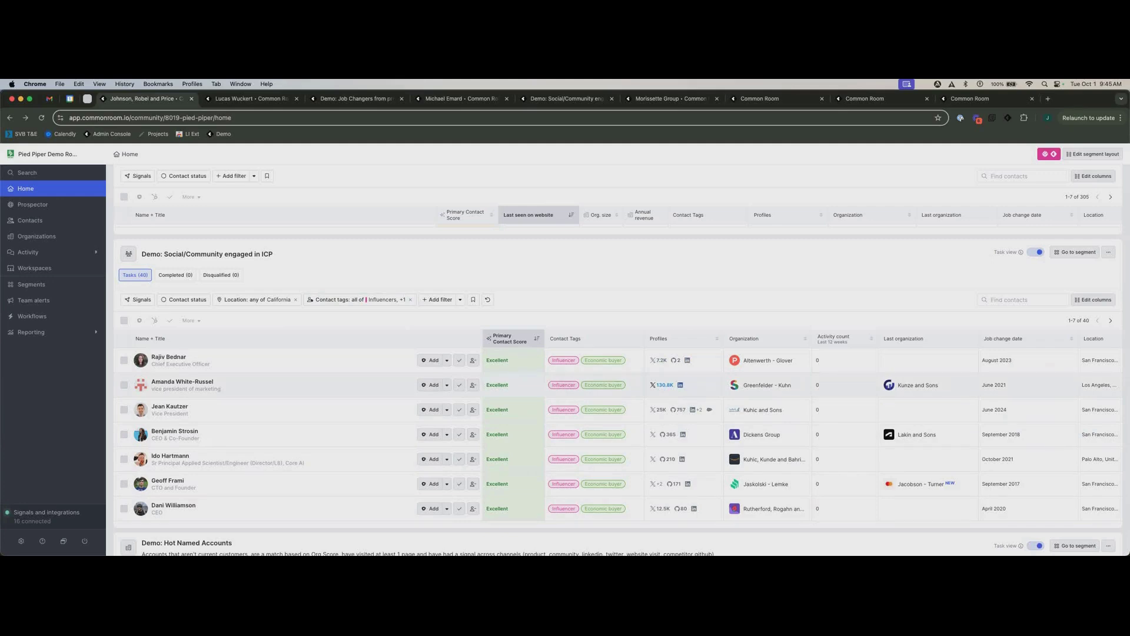
- Look over the filtered Social/Community contacts and the outreach actions available for the first contact, and dismiss the action list
scroll(662, 384, "down", 1)
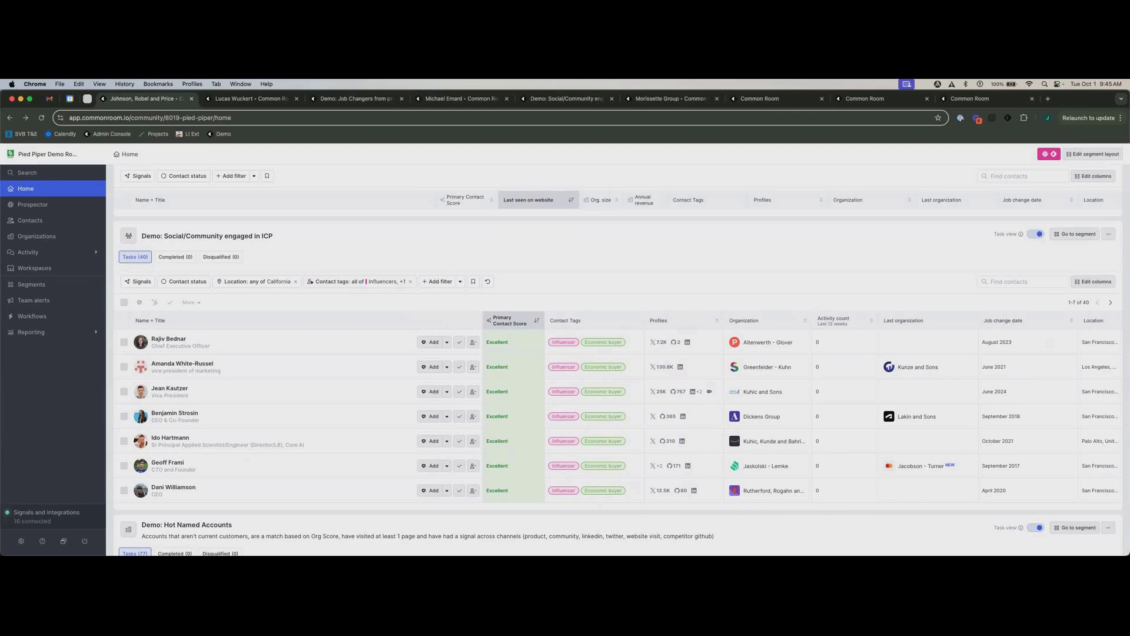
scroll(622, 360, "down", 1)
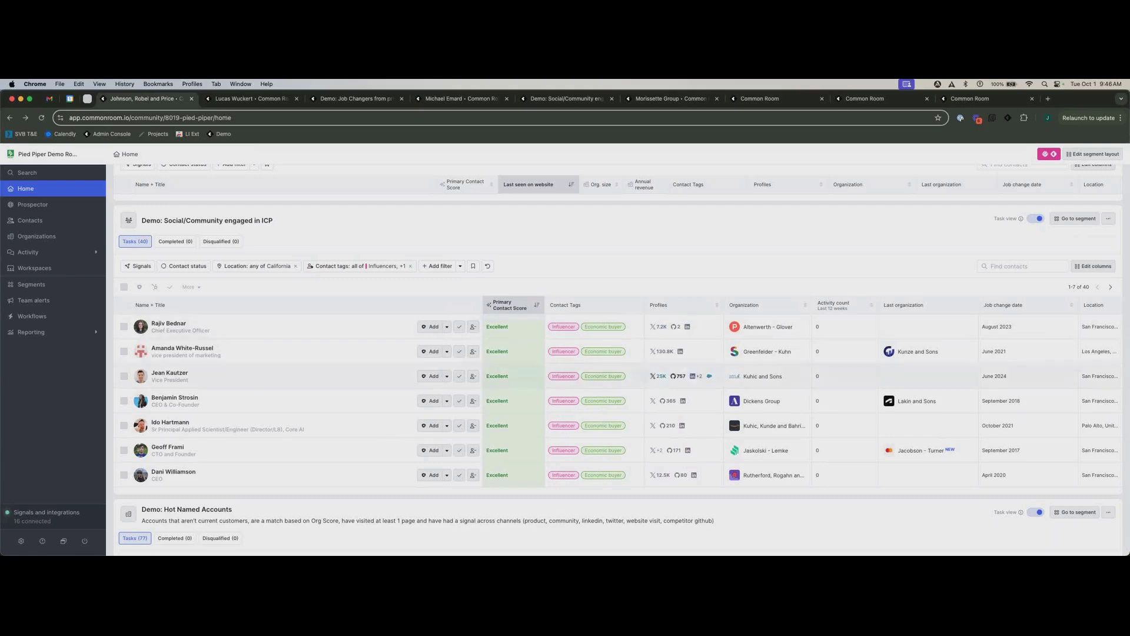
left_click(446, 326)
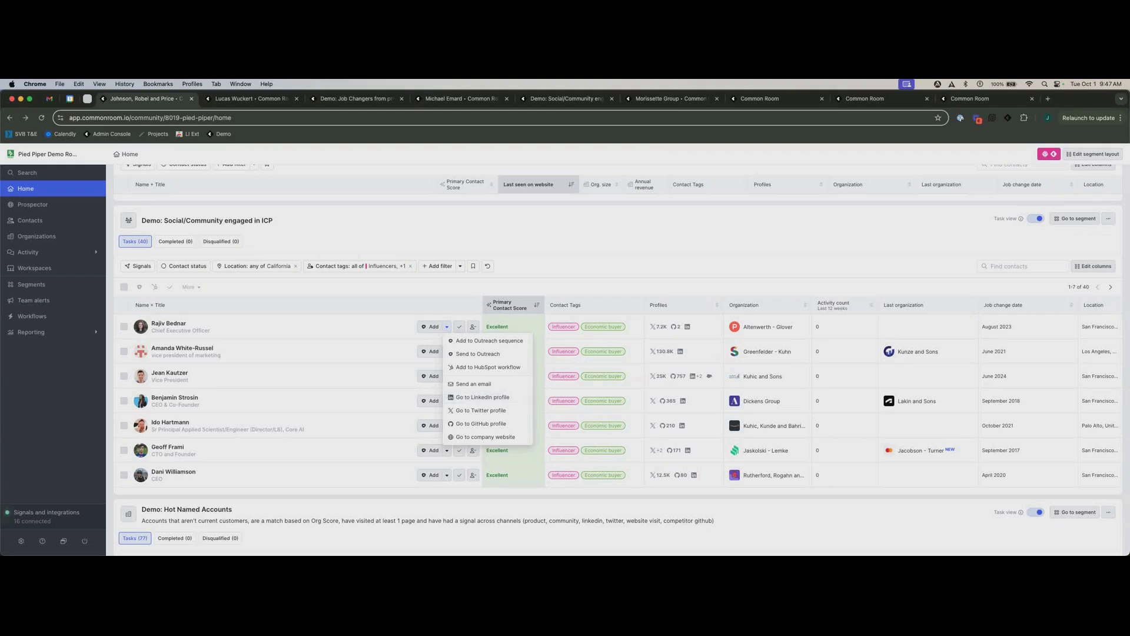
key("Escape")
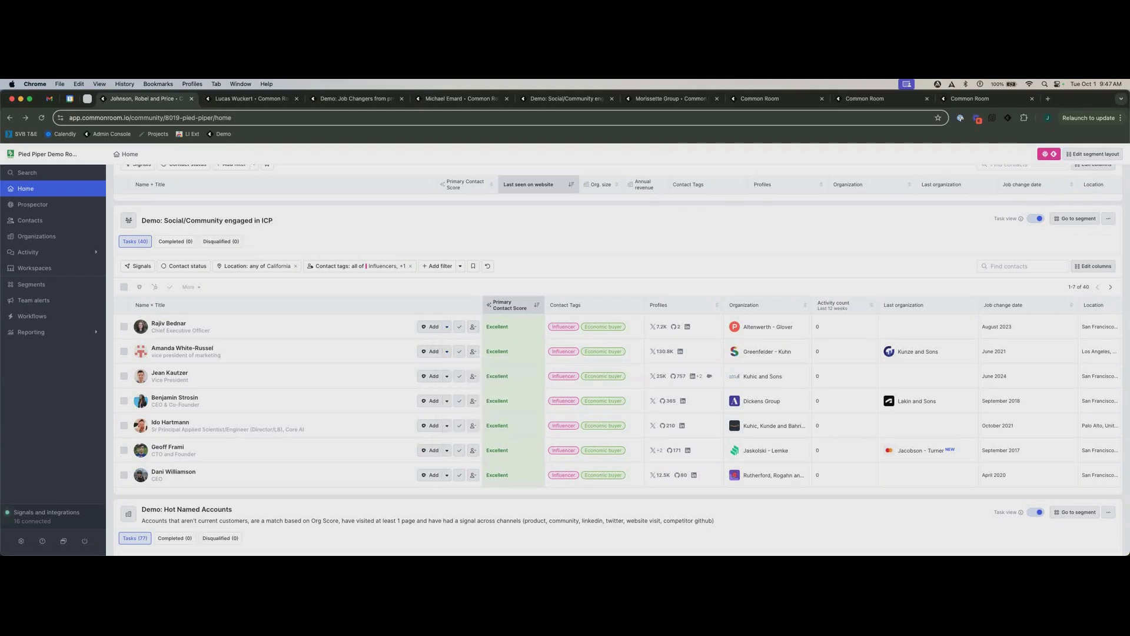
mouse_move(511, 327)
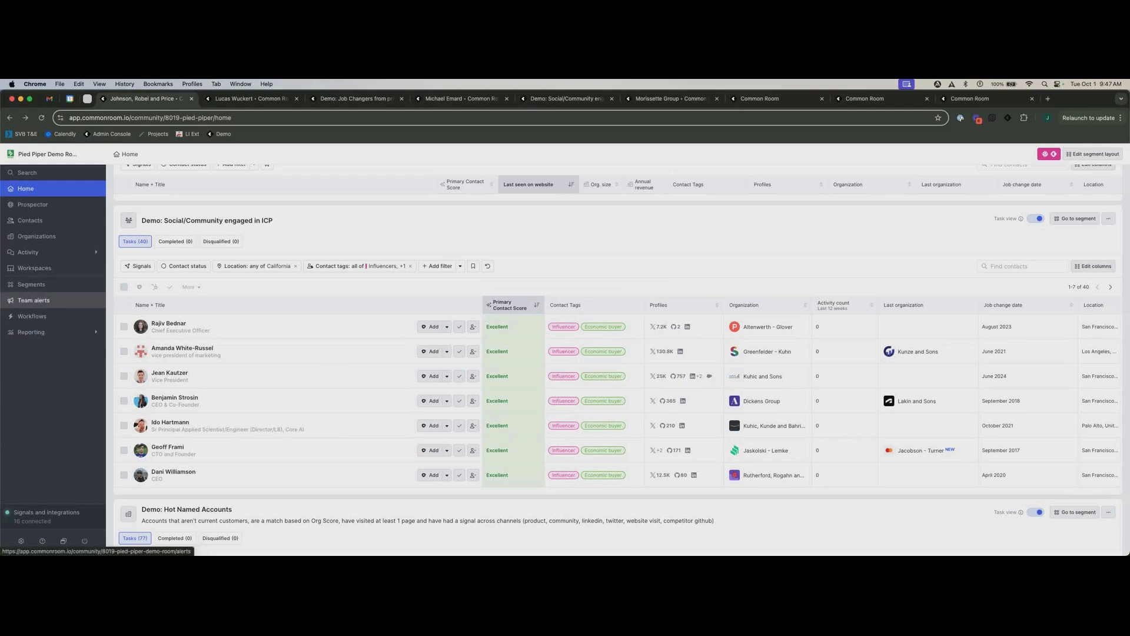
- Open the High Intent Site Visitors team alert and review its website visit trigger, Account ICP Fit filter and alert destination
left_click(34, 300)
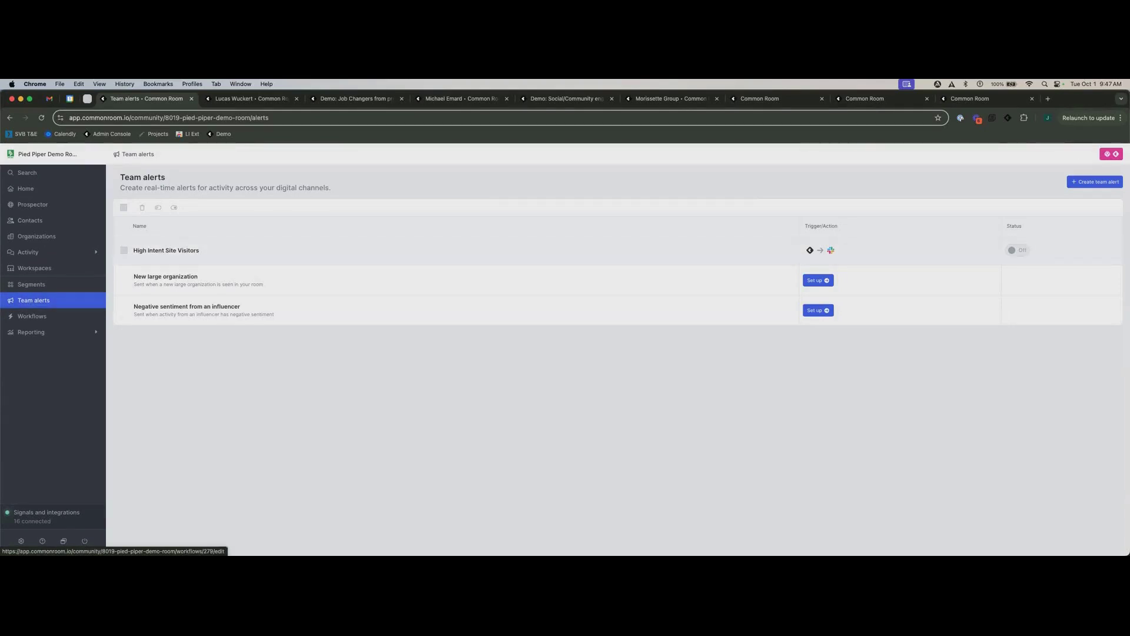
left_click(166, 250)
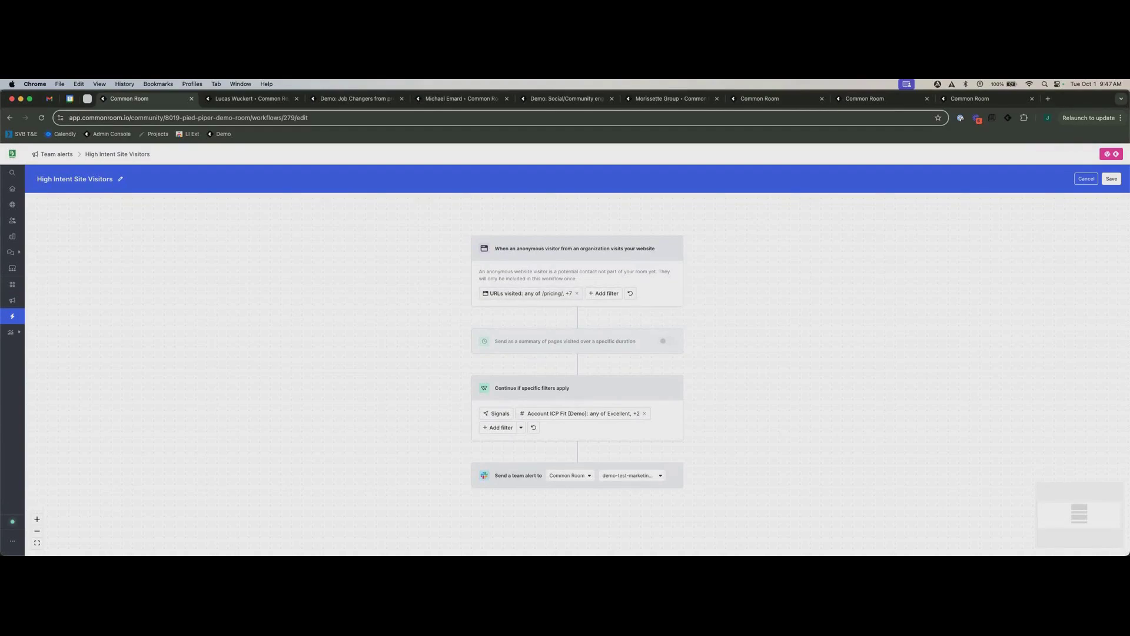
scroll(577, 354, "down", 1)
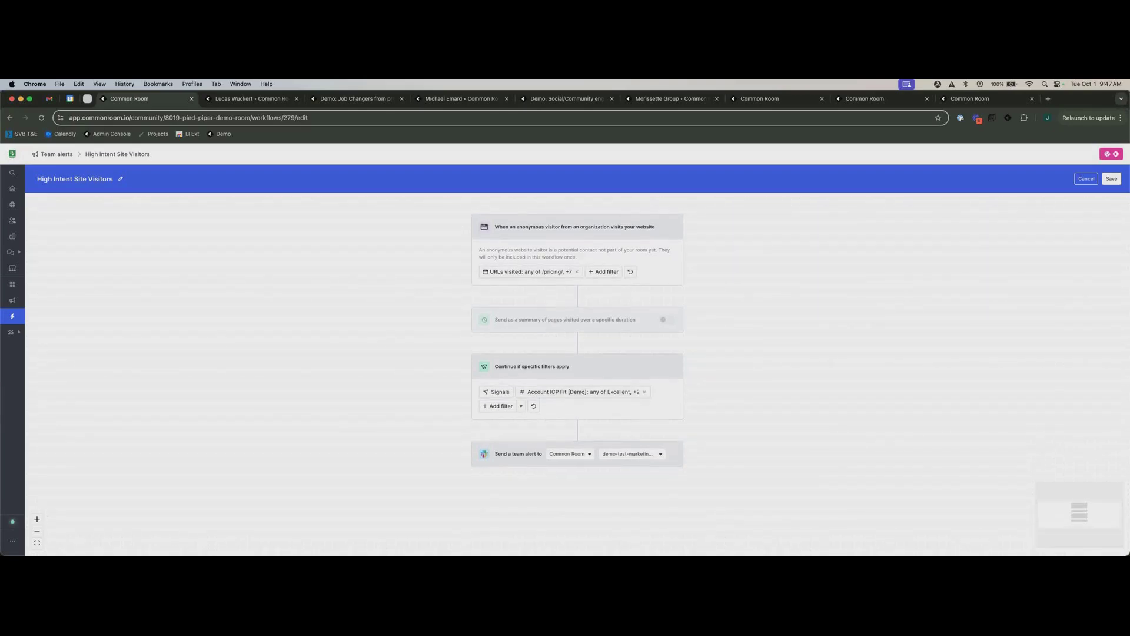
scroll(577, 353, "down", 1)
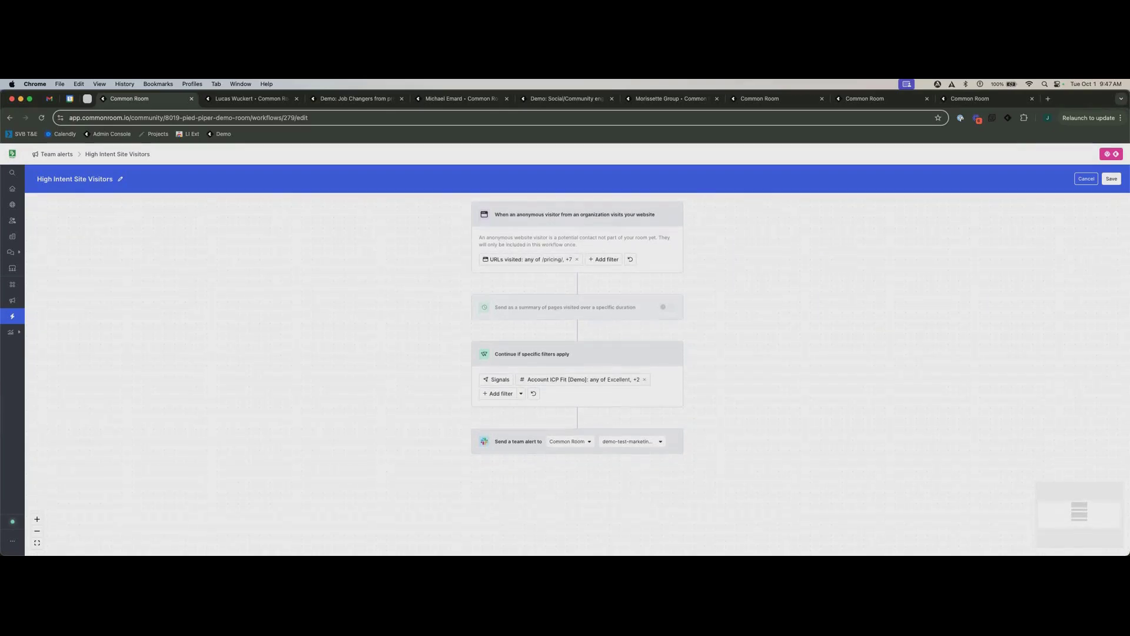
scroll(577, 353, "up", 1)
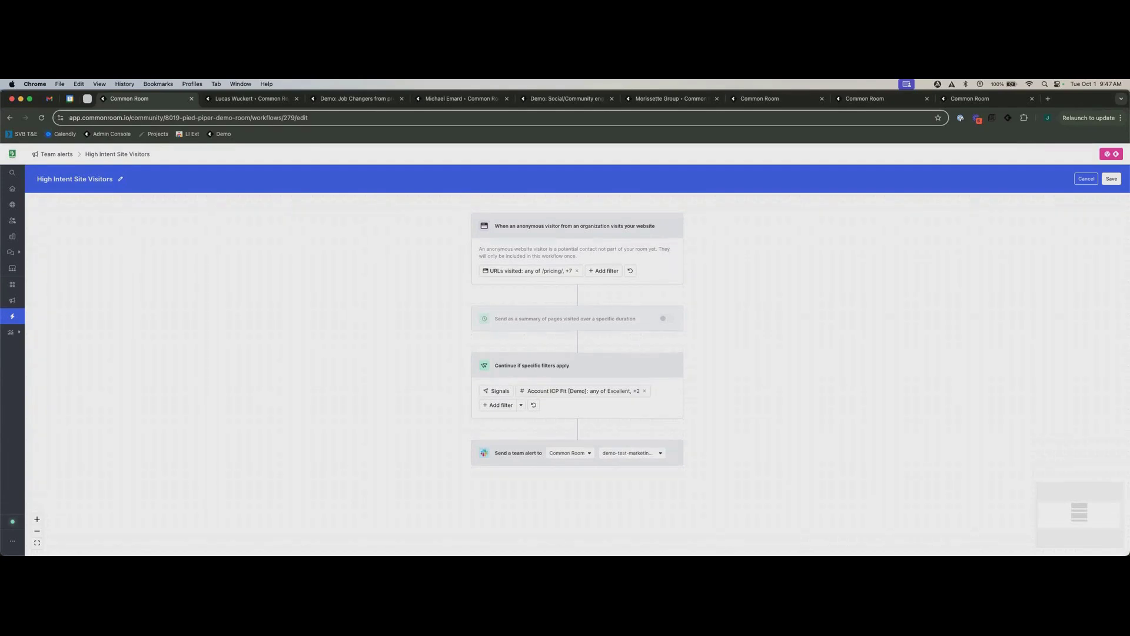